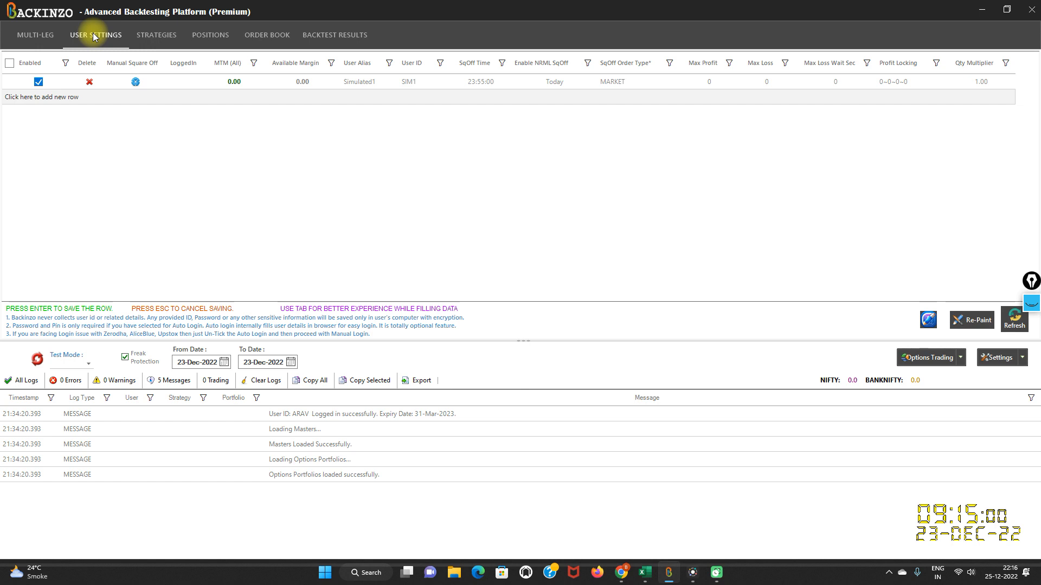
Add a new row to the strategies list with the strategy tag NIYATI.
click(159, 36)
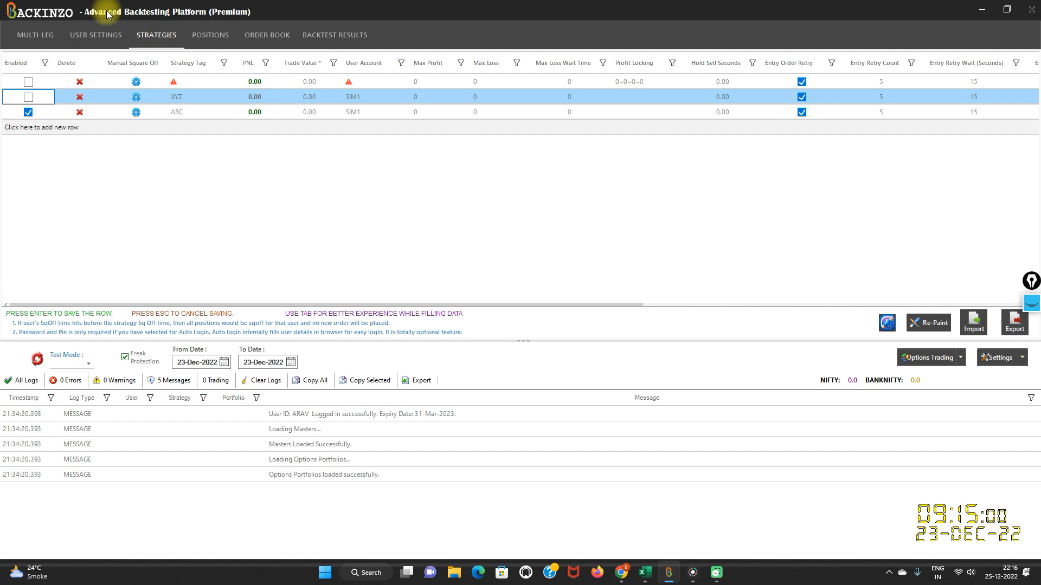
click(26, 128)
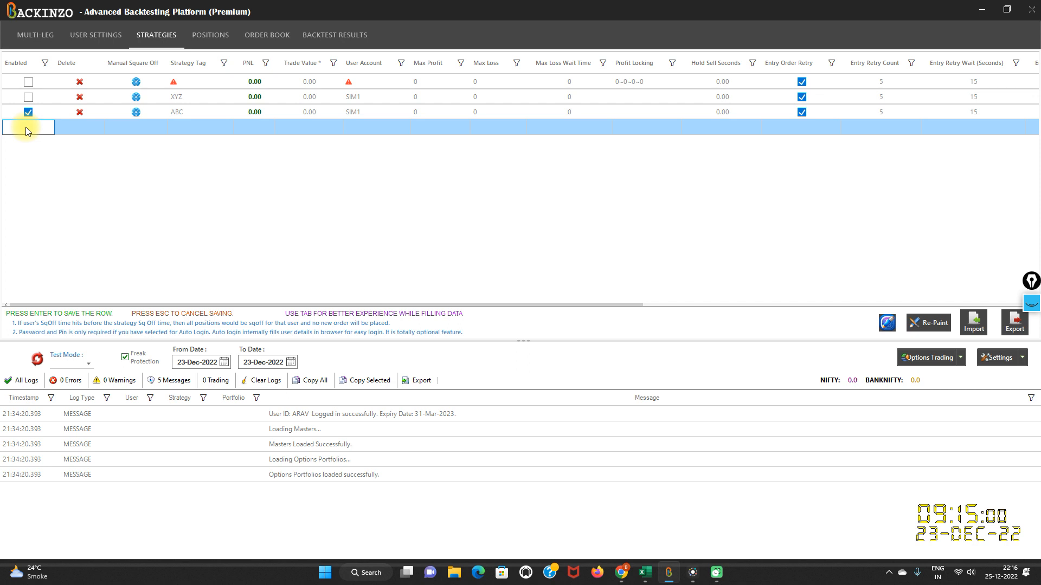
click(173, 127)
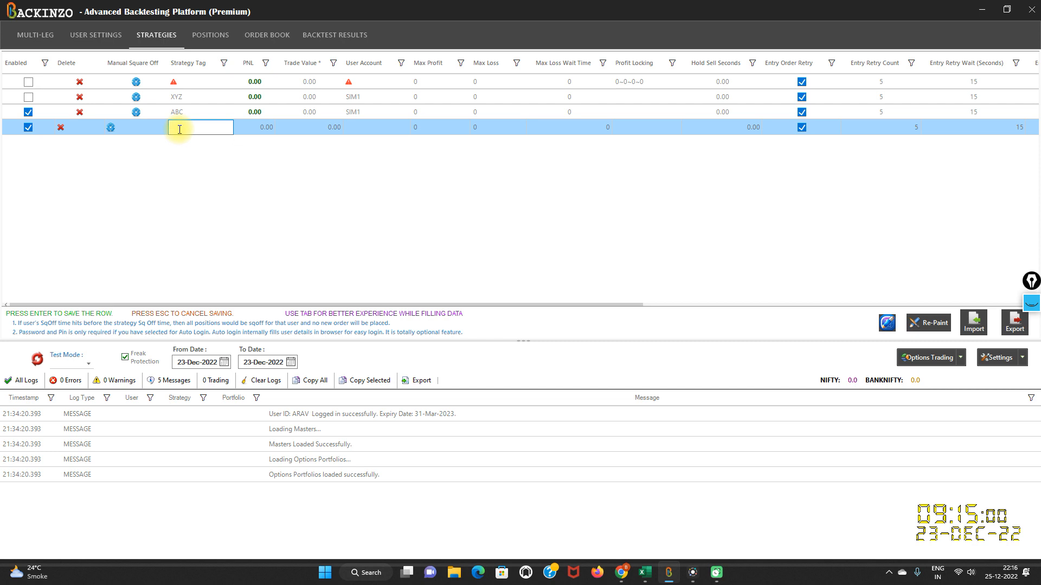
text(niyati)
key(Return)
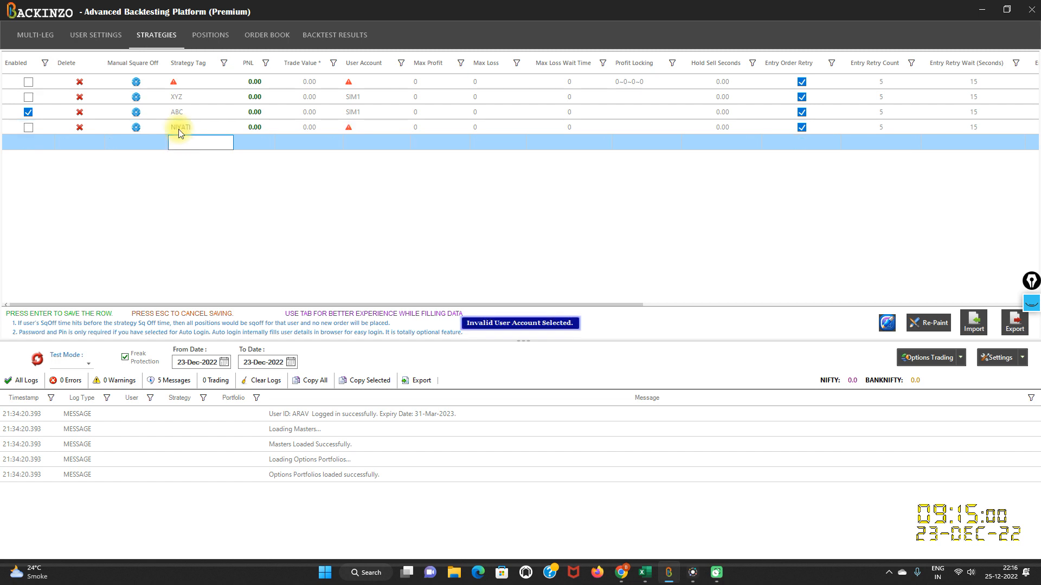
Assign the SIM1 user to the NIYATI strategy and enable that strategy in place of ABC.
click(349, 128)
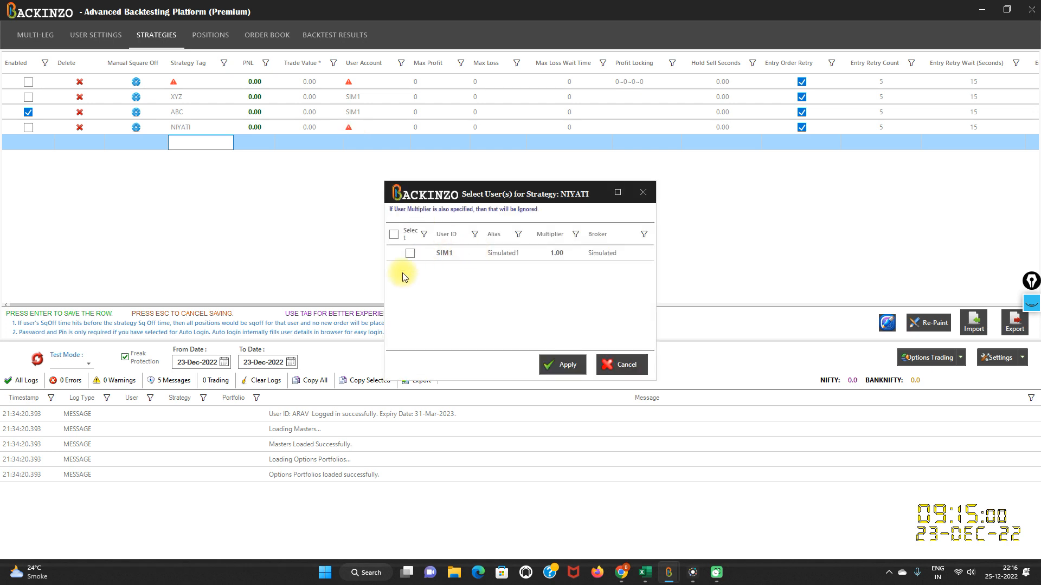
click(412, 255)
click(563, 365)
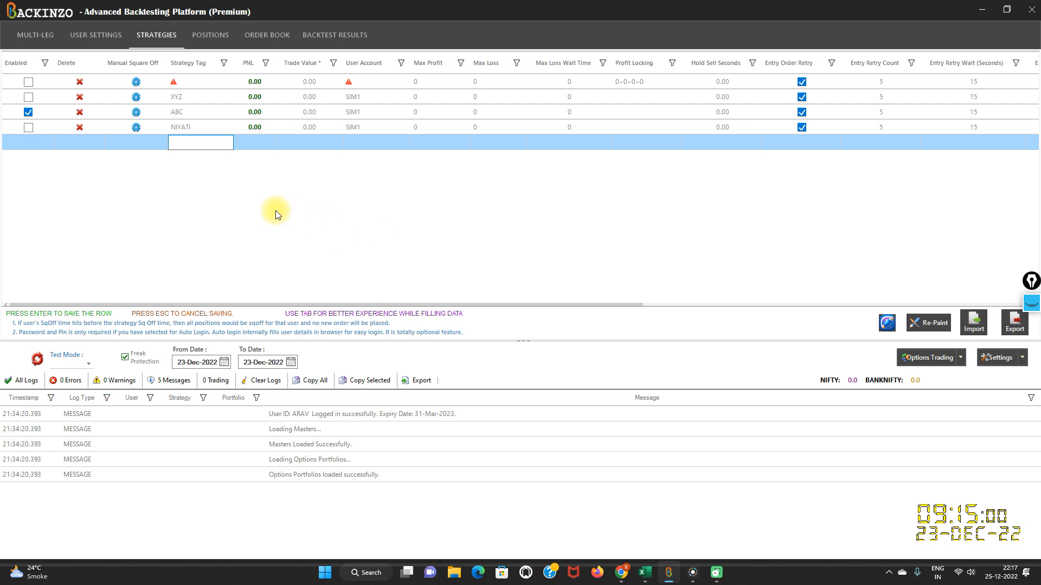
click(29, 128)
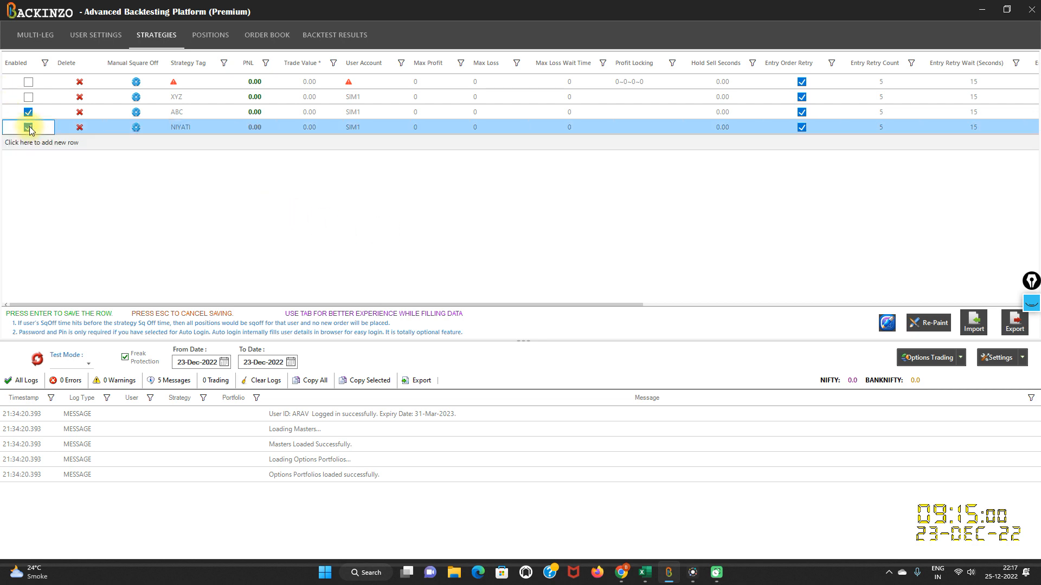
click(29, 113)
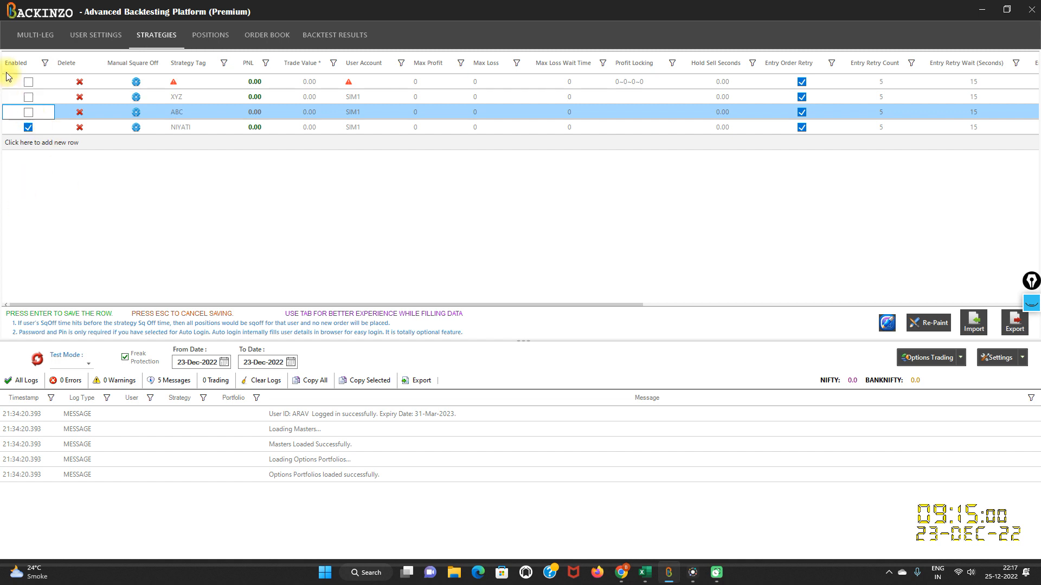
Start a new multi-leg options portfolio, keep Custom as the predefined strategy, and turn on Premium / Greek Leg.
click(36, 38)
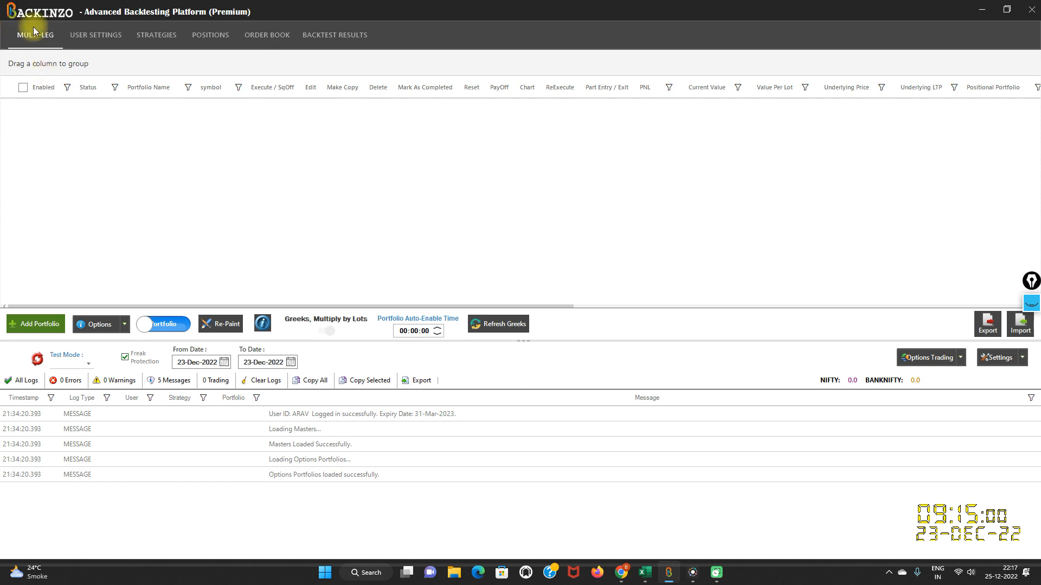
click(28, 320)
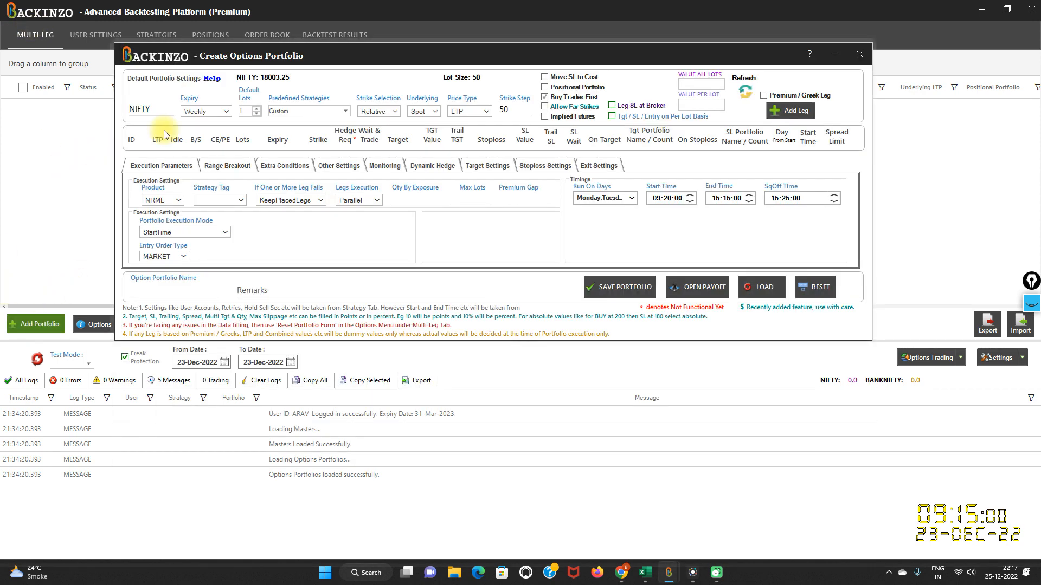
mouse_move(342, 115)
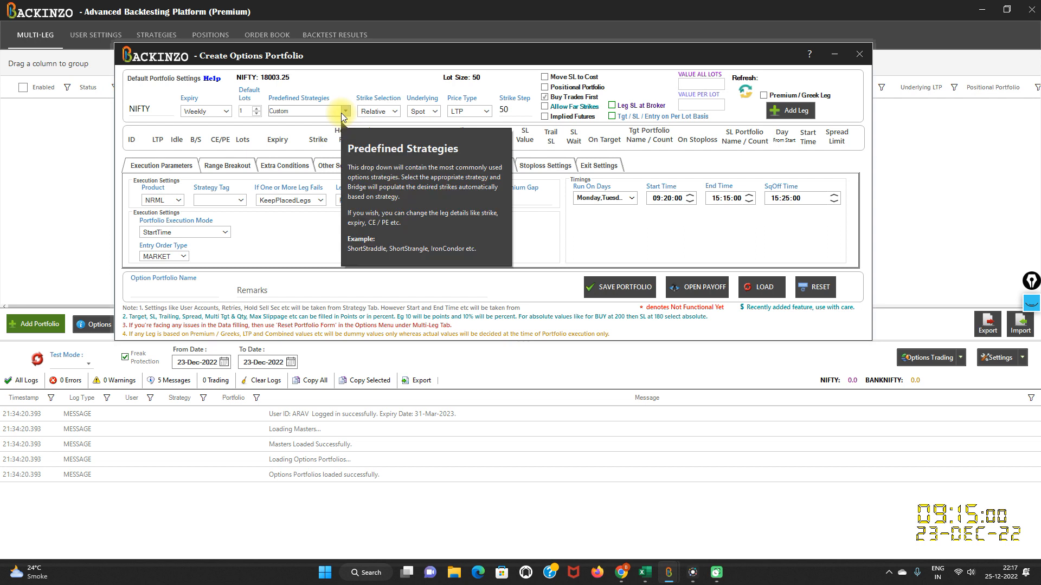
click(343, 112)
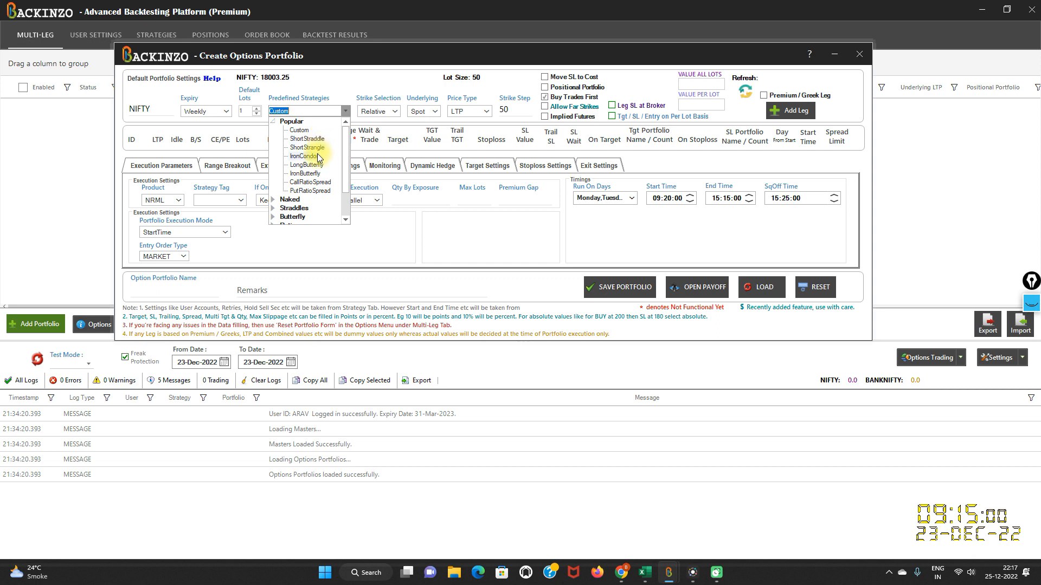
click(351, 81)
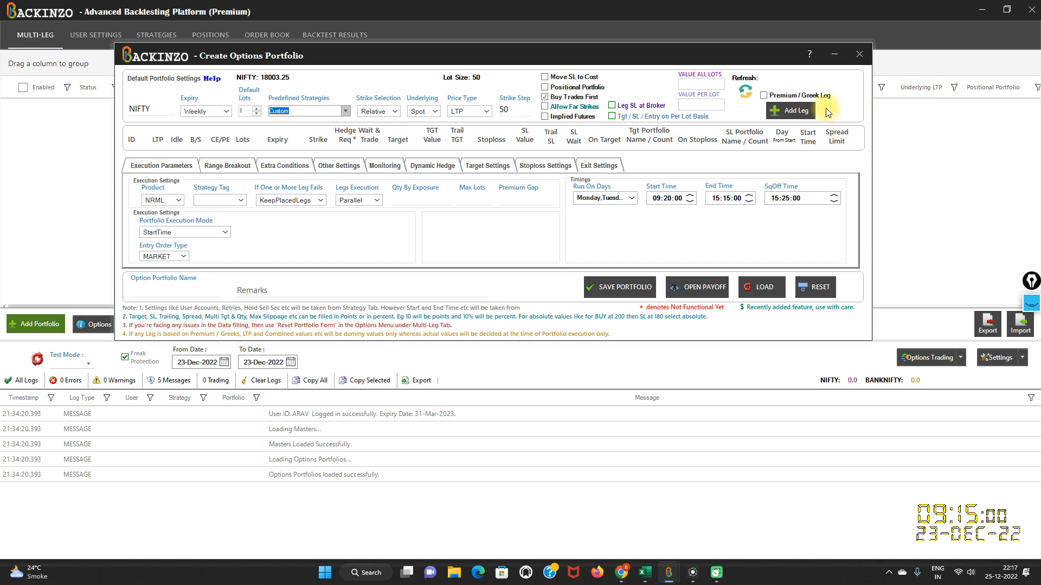
click(764, 96)
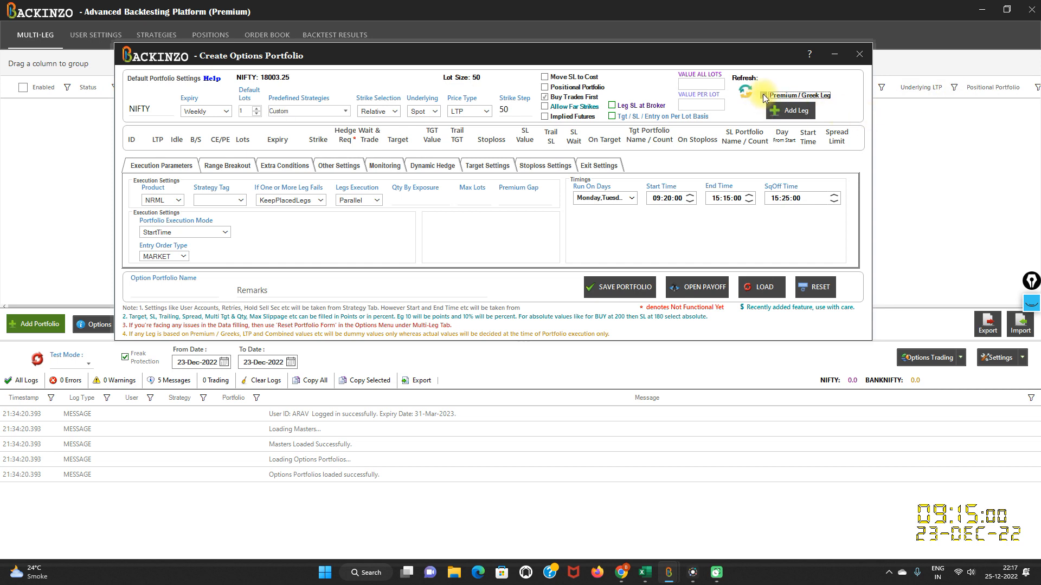
click(765, 96)
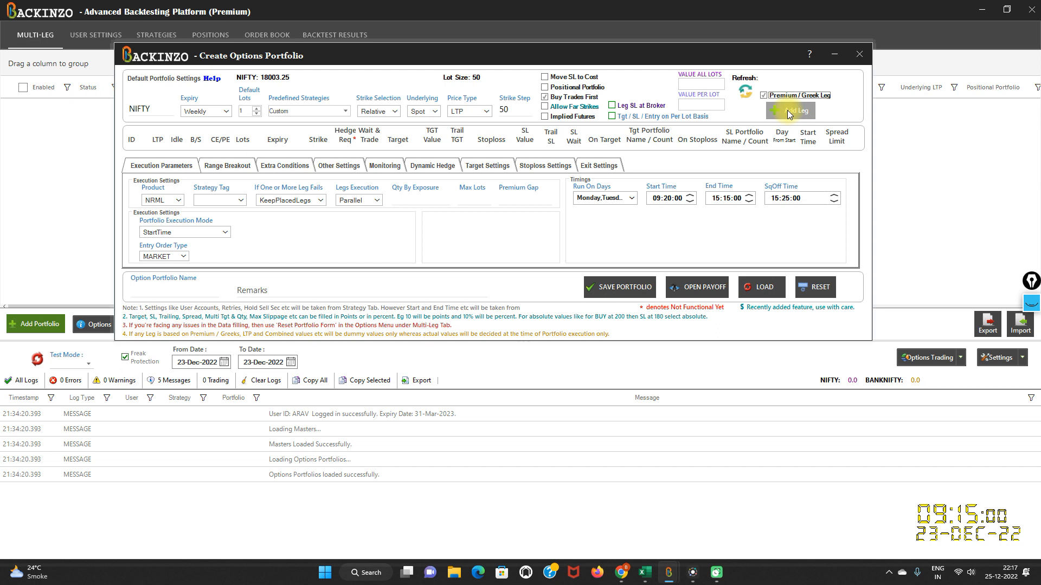
Add eight premium/Greek legs to the new options portfolio.
click(788, 111)
click(788, 111)
click(788, 111)
click(789, 111)
click(789, 111)
click(789, 111)
click(789, 111)
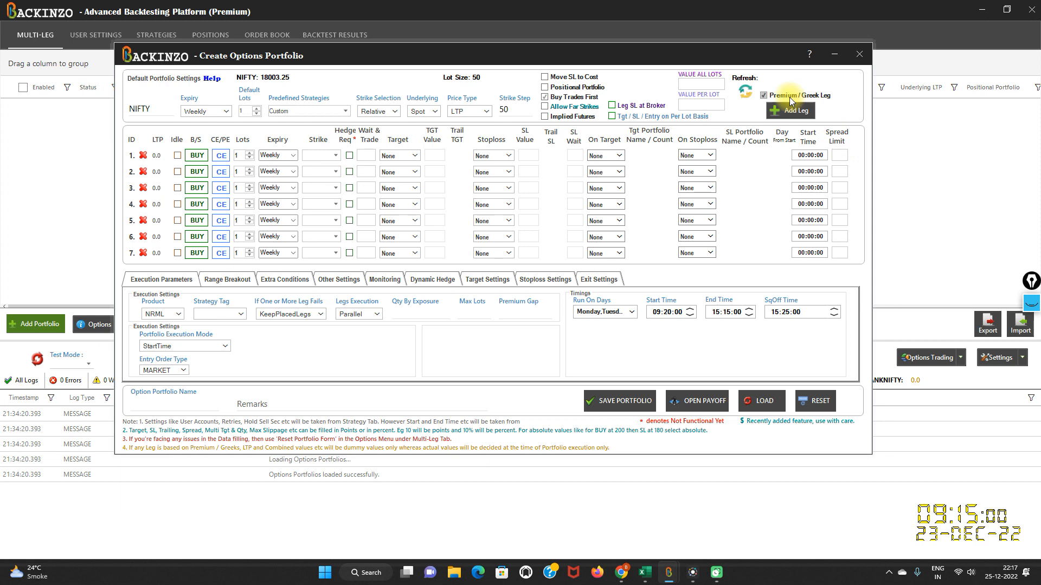
click(789, 108)
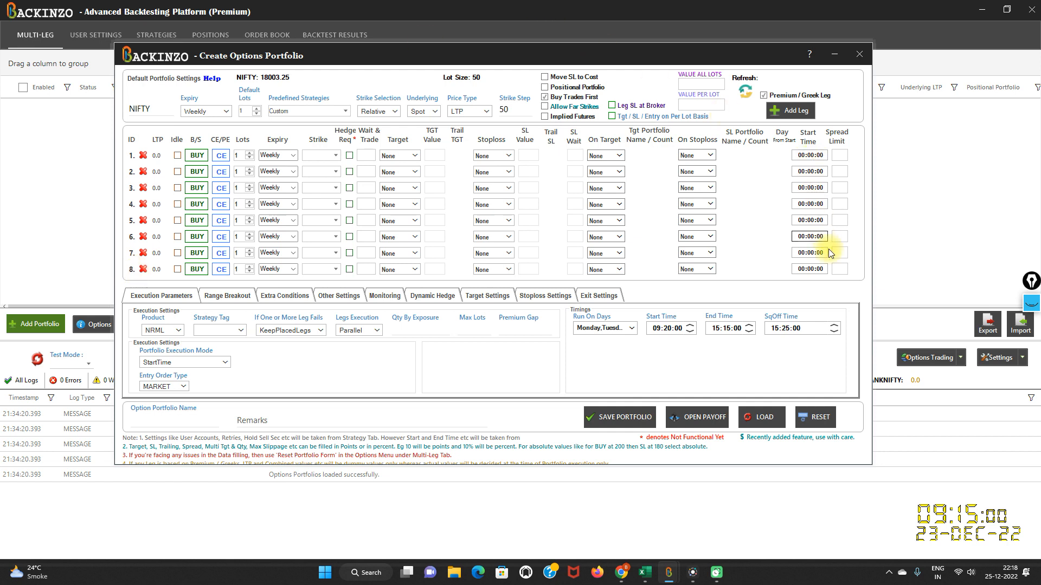
click(983, 552)
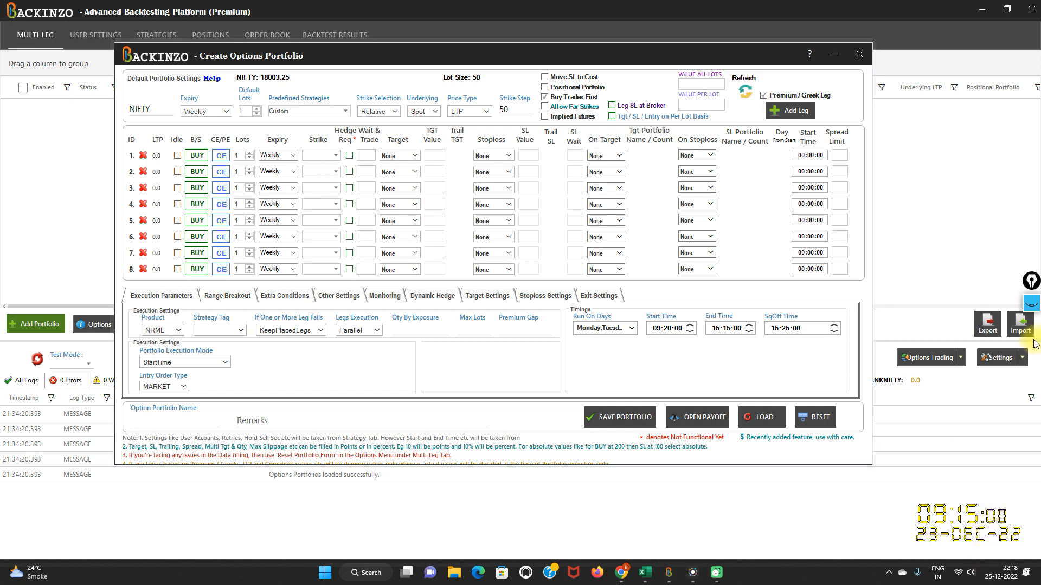
click(1036, 305)
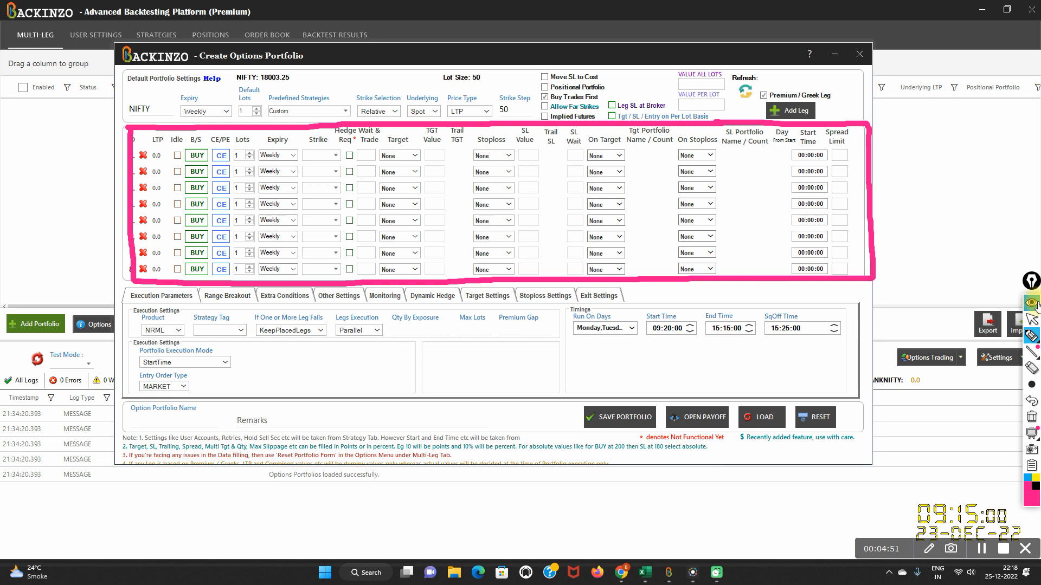
click(1036, 305)
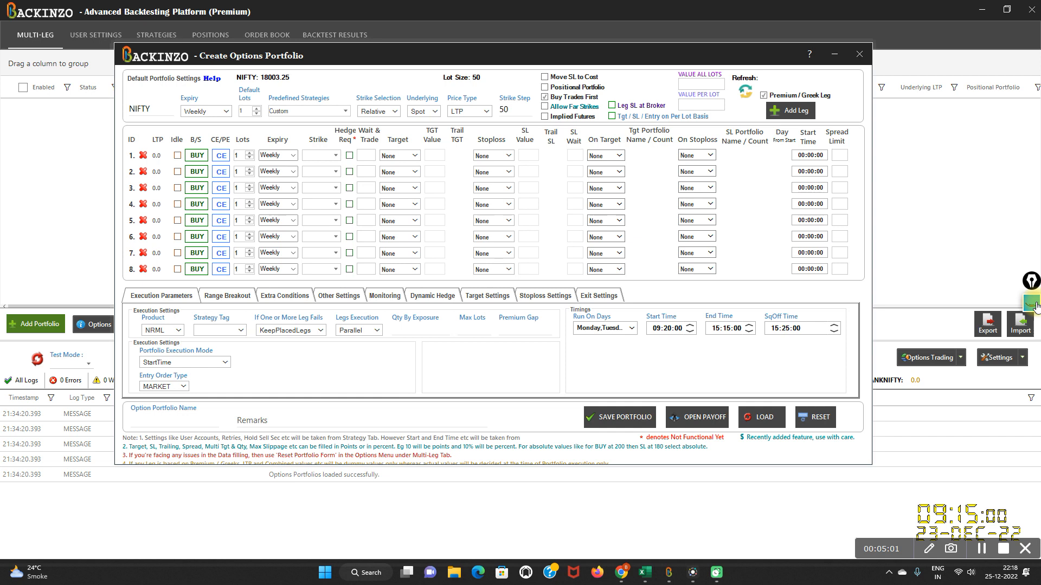
Delete all eight legs from the options portfolio.
click(145, 156)
click(144, 156)
click(145, 156)
click(144, 156)
click(144, 156)
click(144, 157)
click(144, 157)
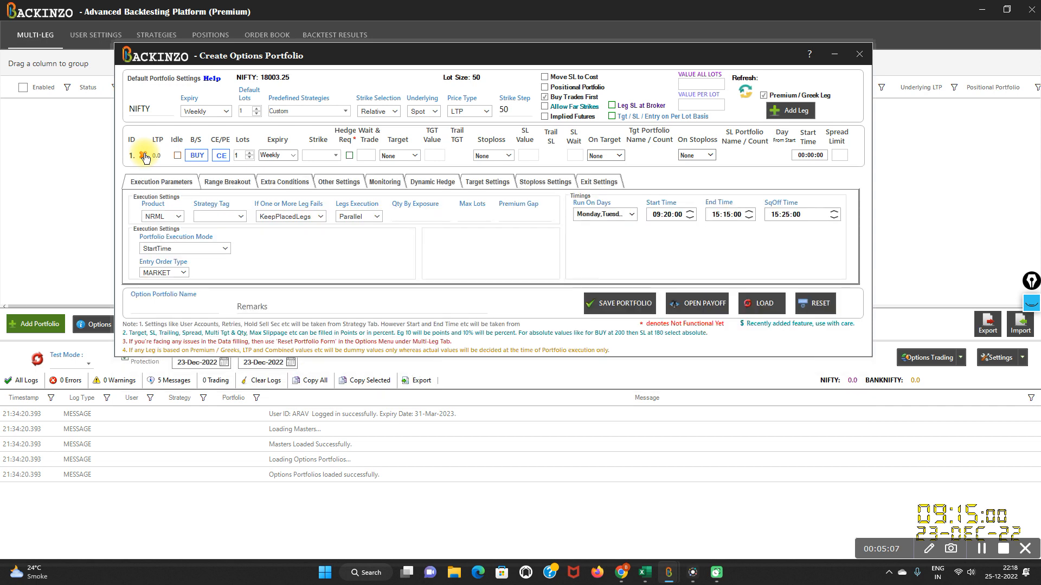
click(144, 156)
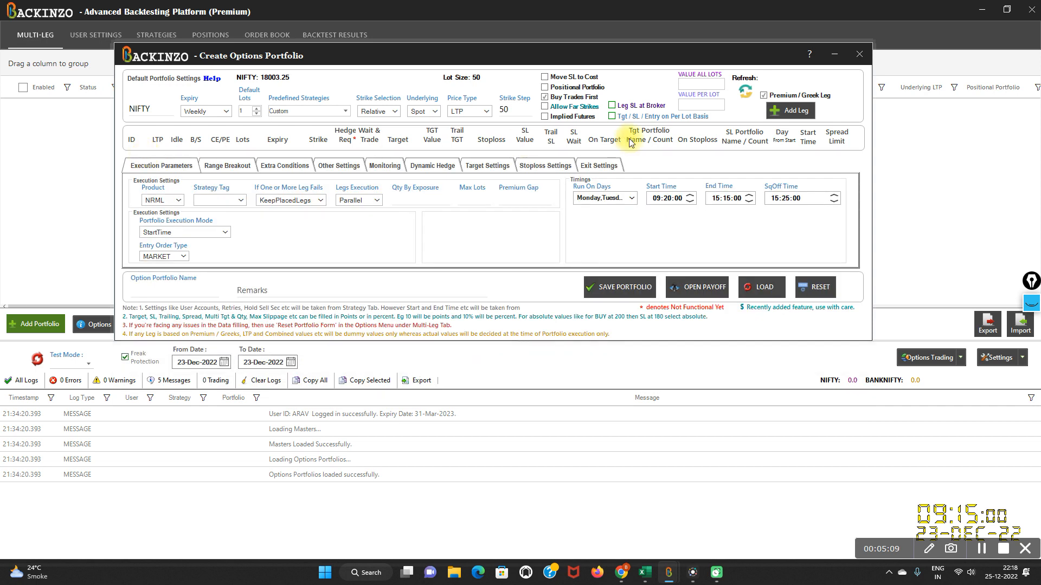
Add two premium/Greek legs, followed by two normal legs with the Premium / Greek Leg option turned off.
click(775, 116)
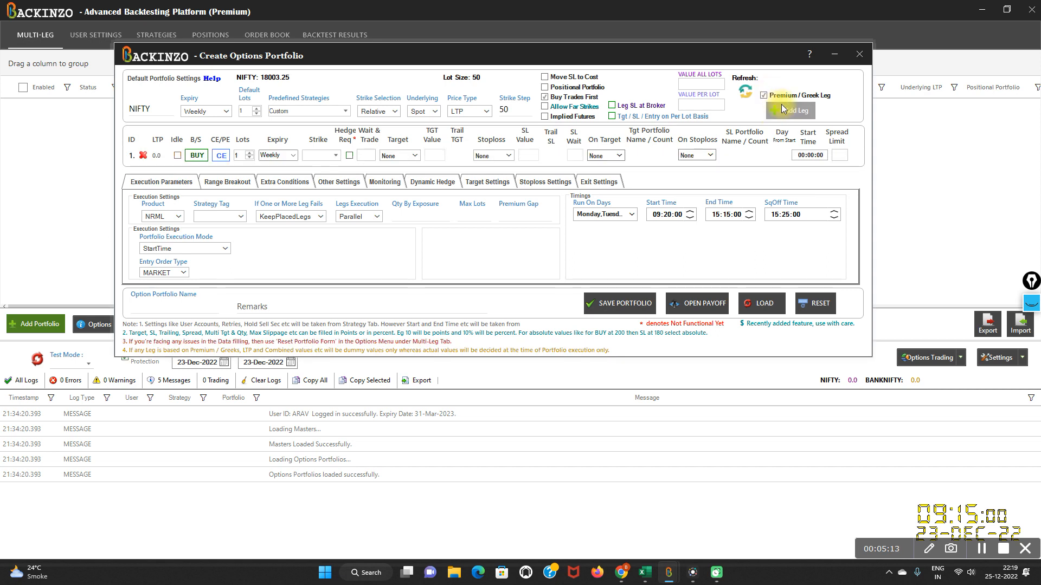
click(782, 109)
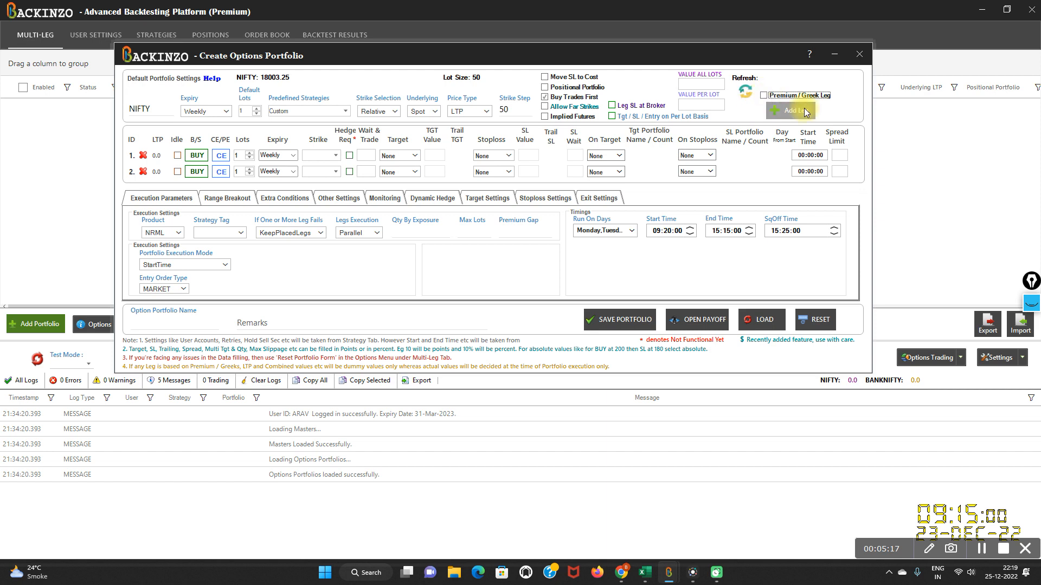
click(805, 109)
click(804, 108)
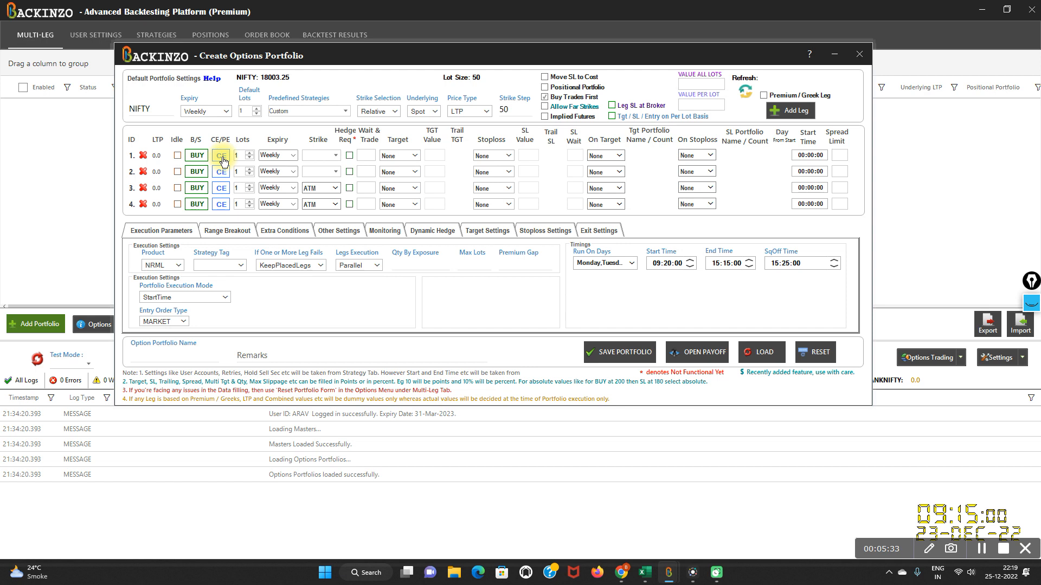
Set legs 1 and 2 to SELL, and change legs 2 and 4 from CE to PE.
click(197, 157)
click(196, 173)
click(223, 173)
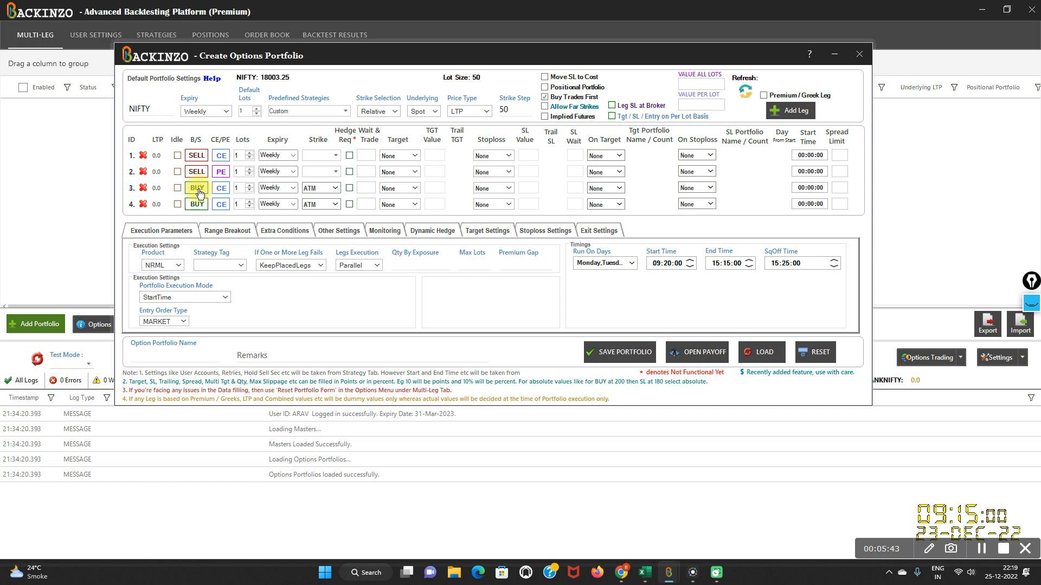
click(222, 206)
Set the strikes of legs 3 and 4 to ATM+250 and refresh the portfolio's prices.
click(336, 188)
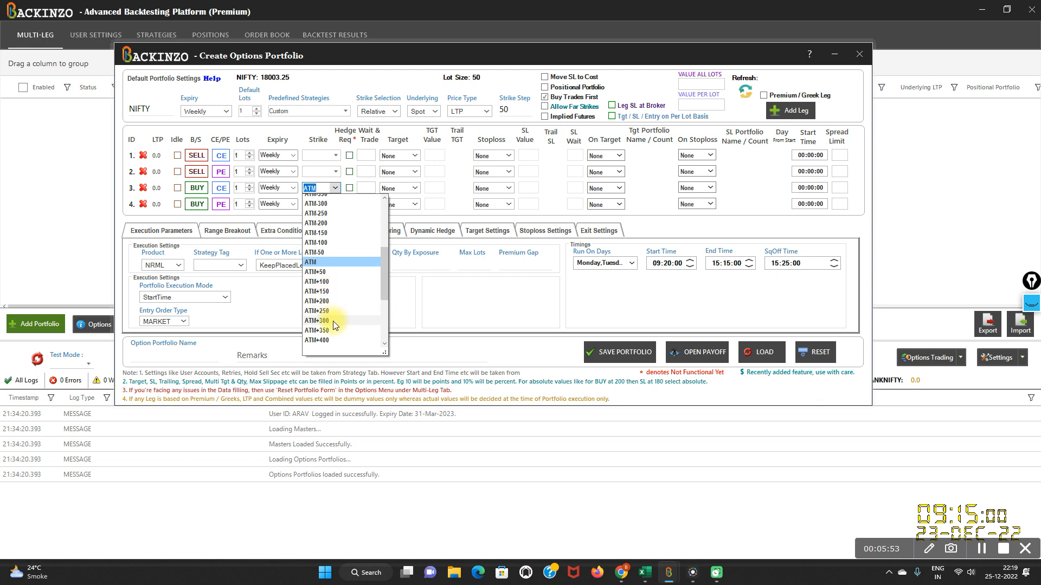
click(329, 313)
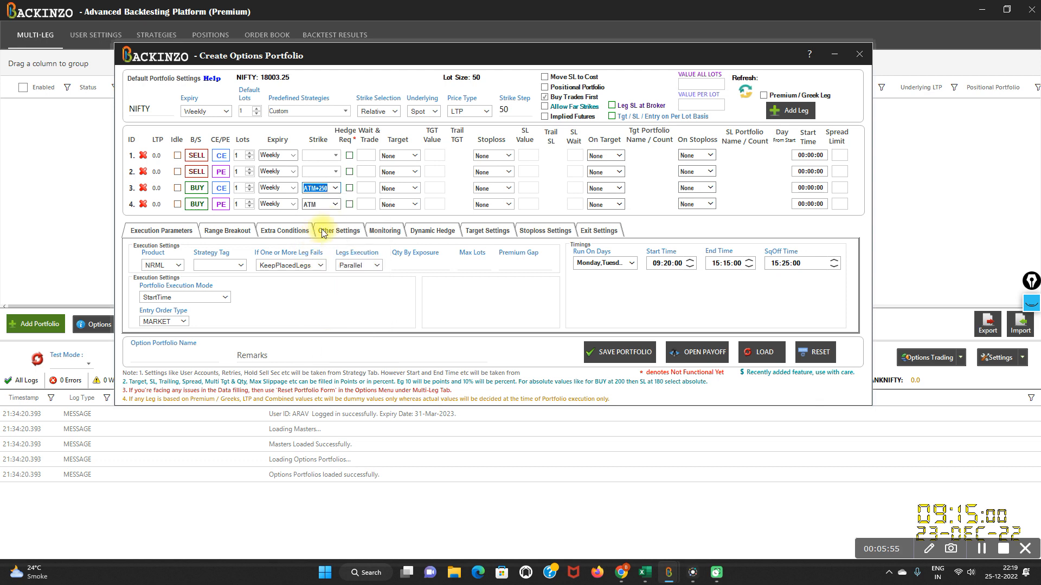
click(334, 206)
click(334, 205)
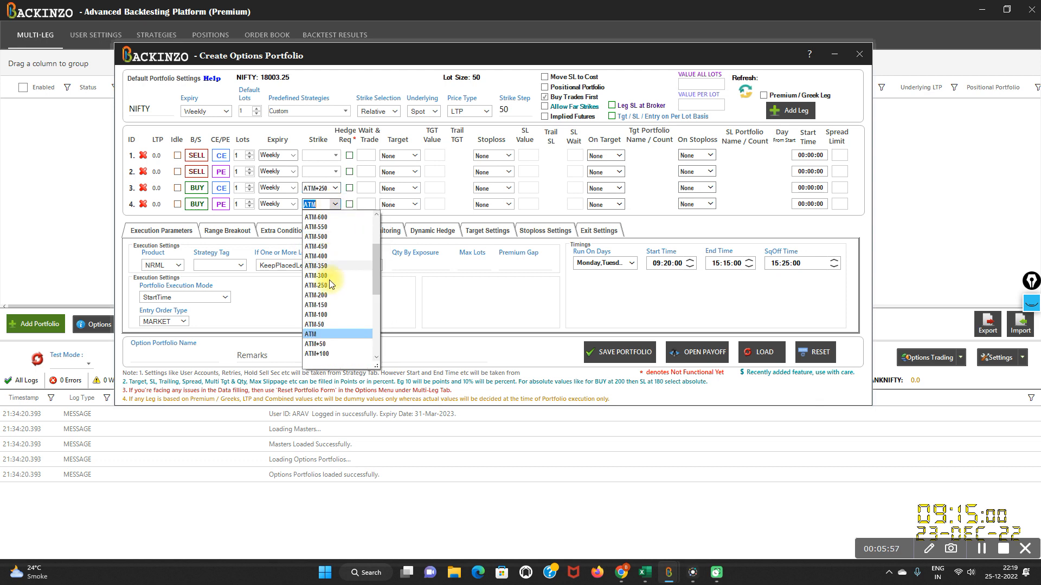
click(333, 326)
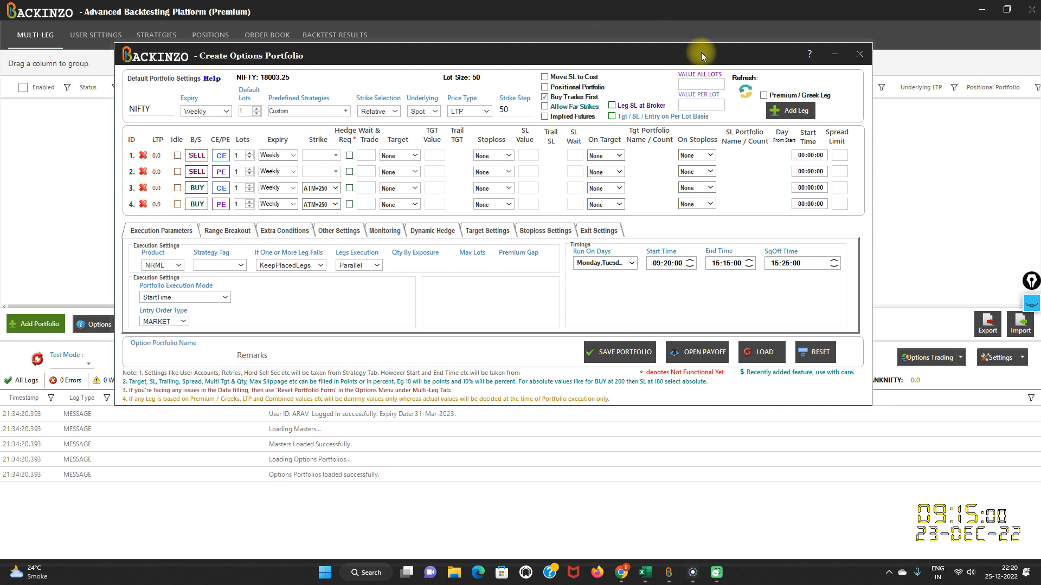
click(744, 90)
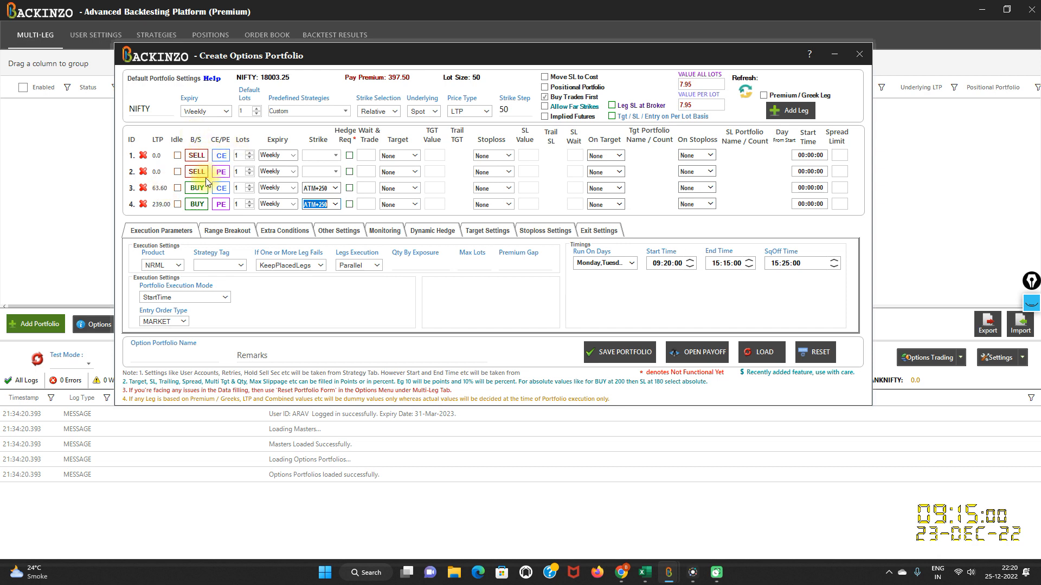
Set leg 1's strike selection to NearestDelta with a value of 0.3.
click(335, 156)
click(428, 168)
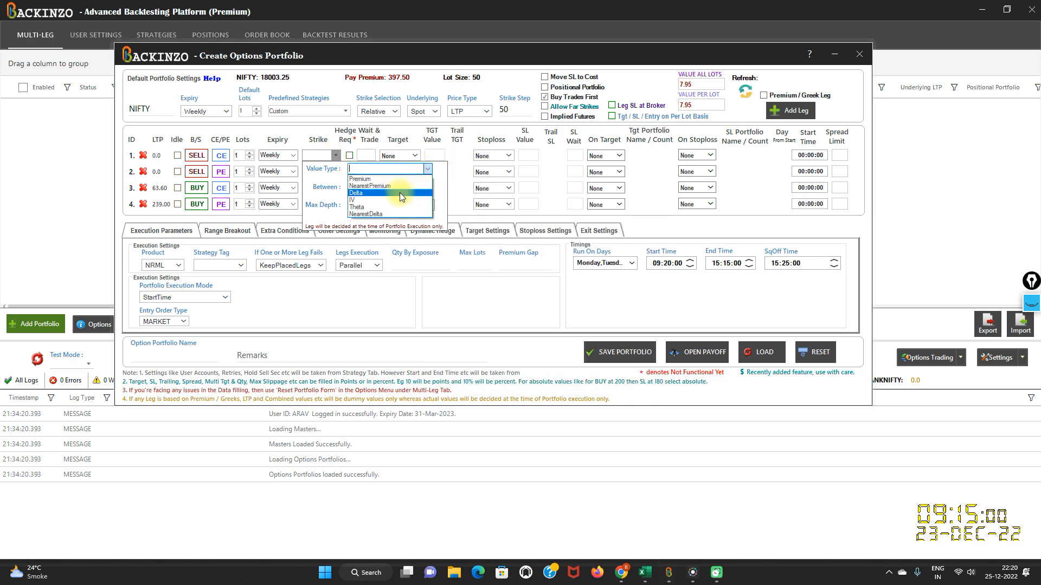
click(369, 215)
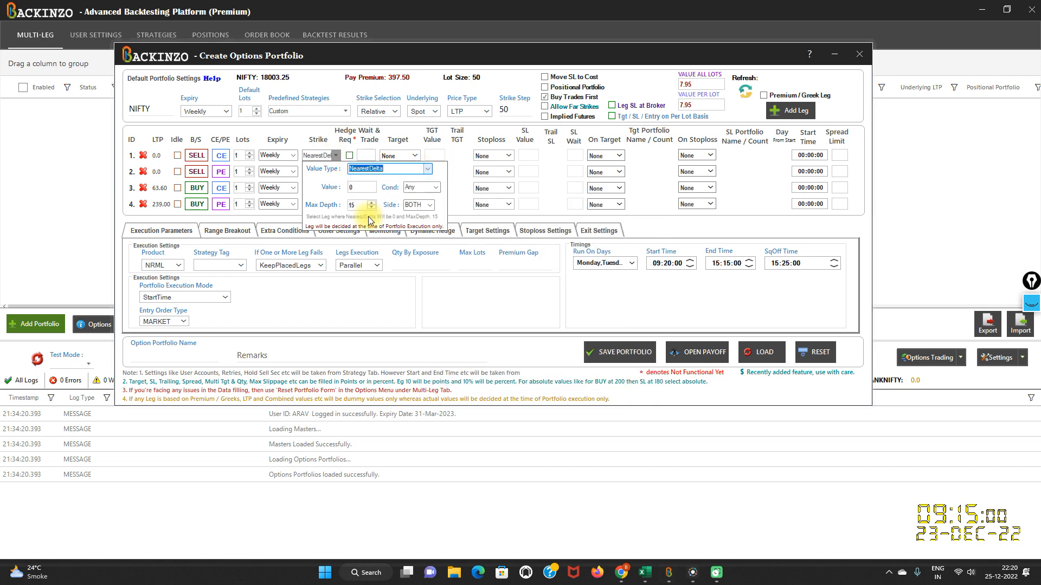
click(362, 188)
text(.3)
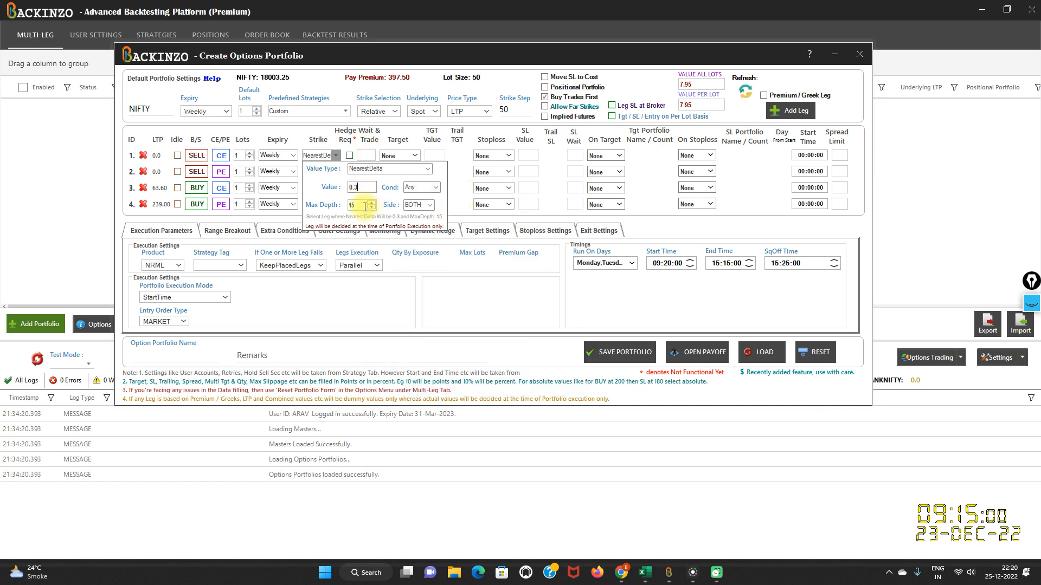
mouse_move(431, 209)
Set leg 2's strike selection to NearestDelta with a value of -0.3.
click(332, 171)
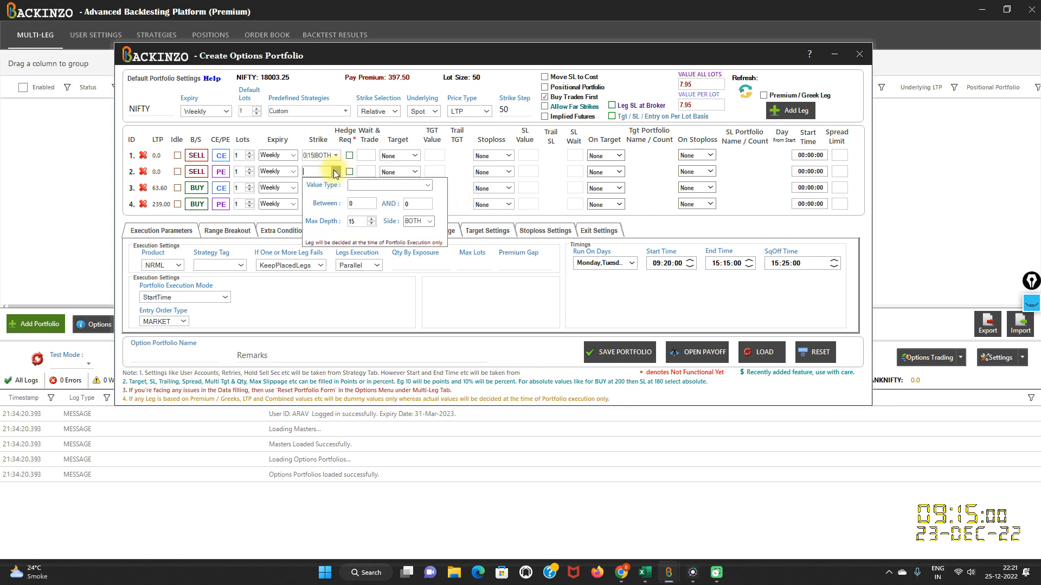
click(428, 185)
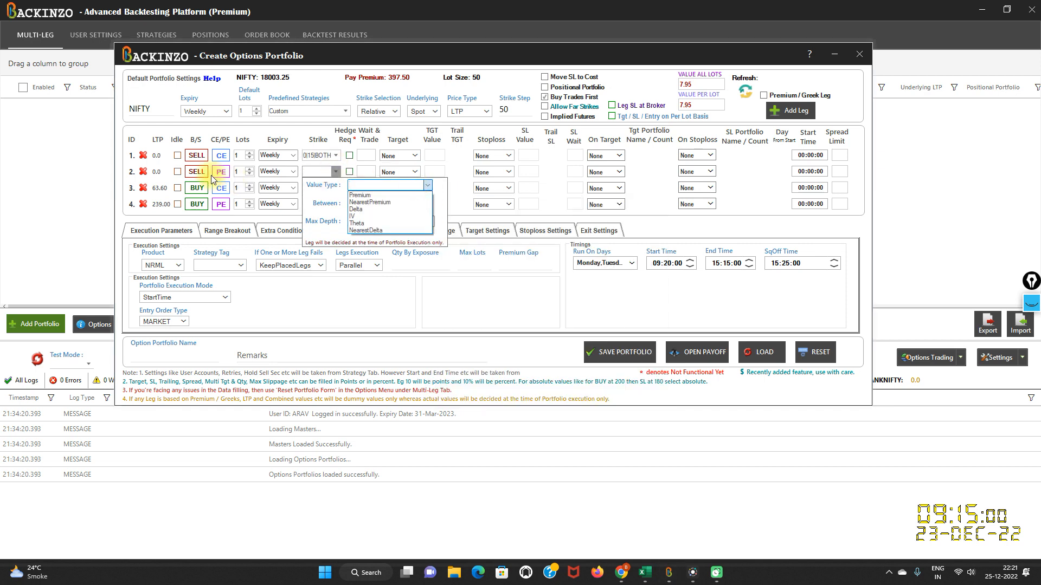
click(366, 230)
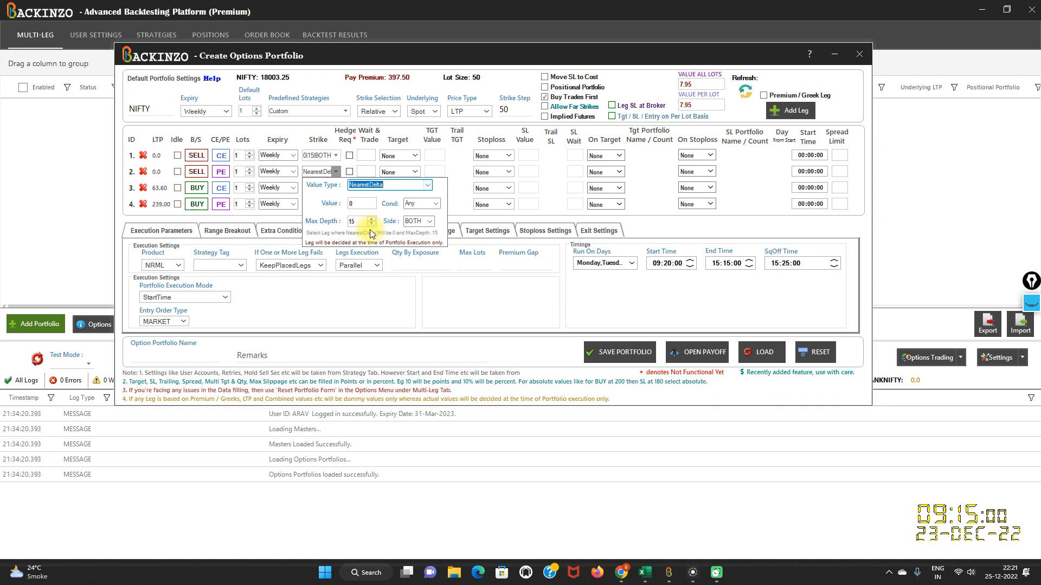
click(353, 204)
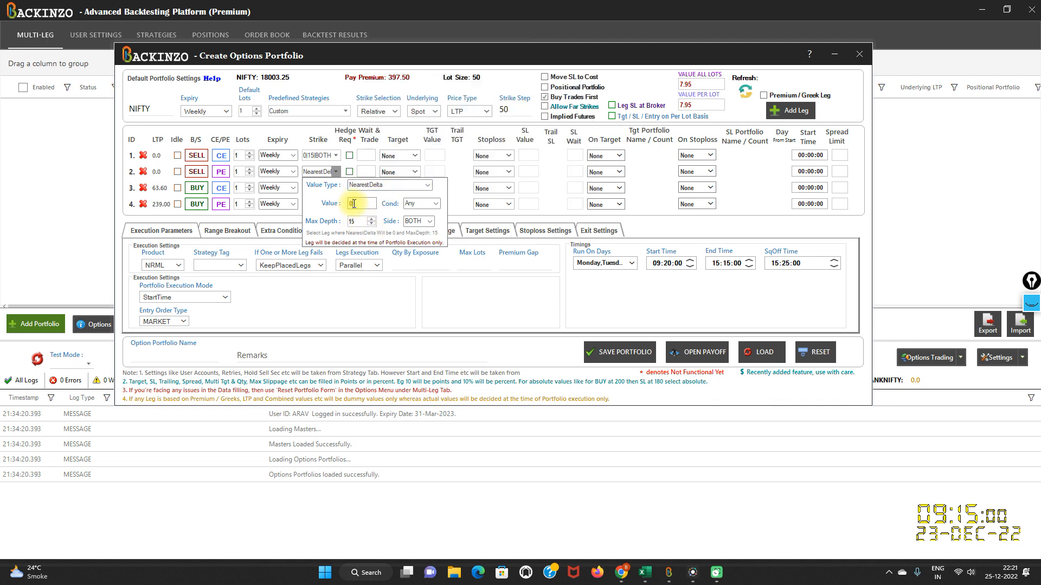
key(BackSpace)
text(-0.3)
click(466, 165)
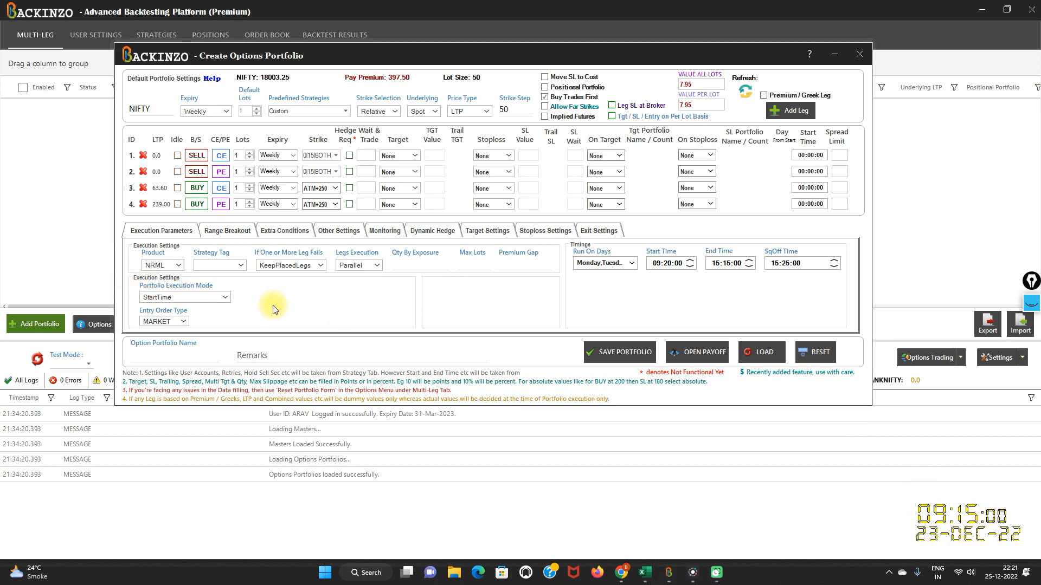
Assign the NIYATI strategy tag and save the four-leg portfolio under the name MAIN.
click(240, 265)
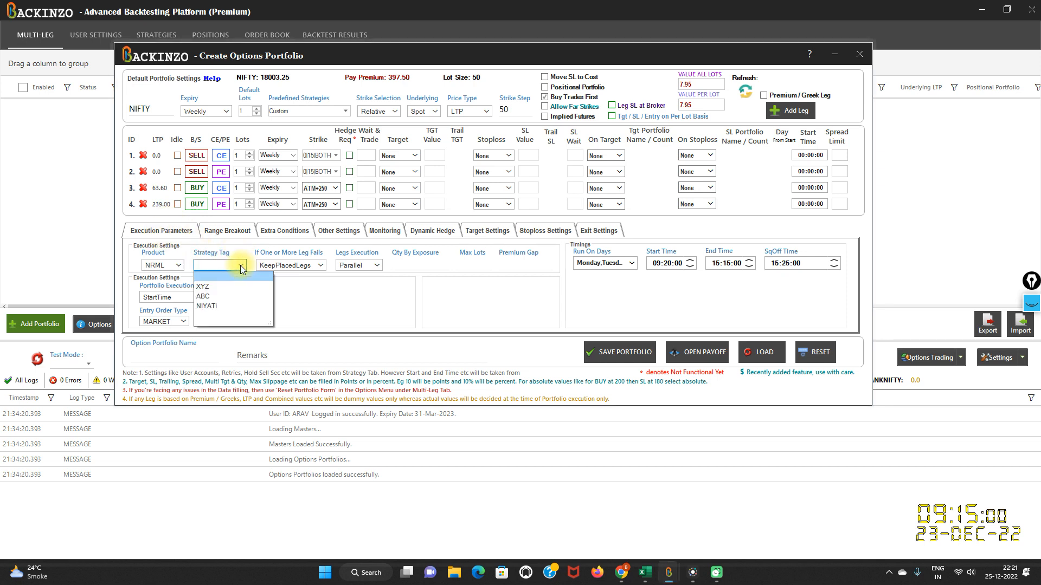
click(207, 306)
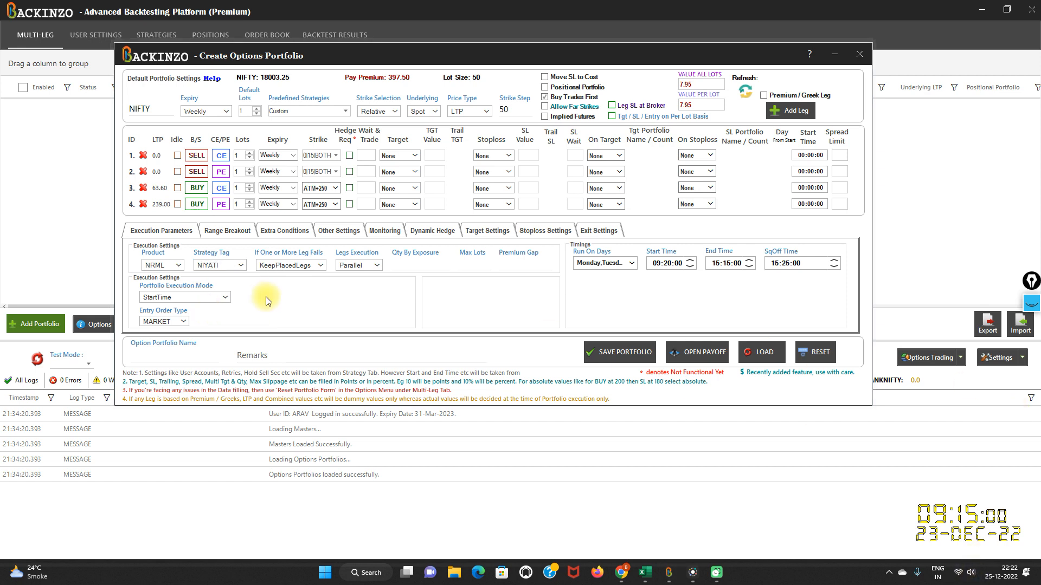
click(628, 351)
click(166, 352)
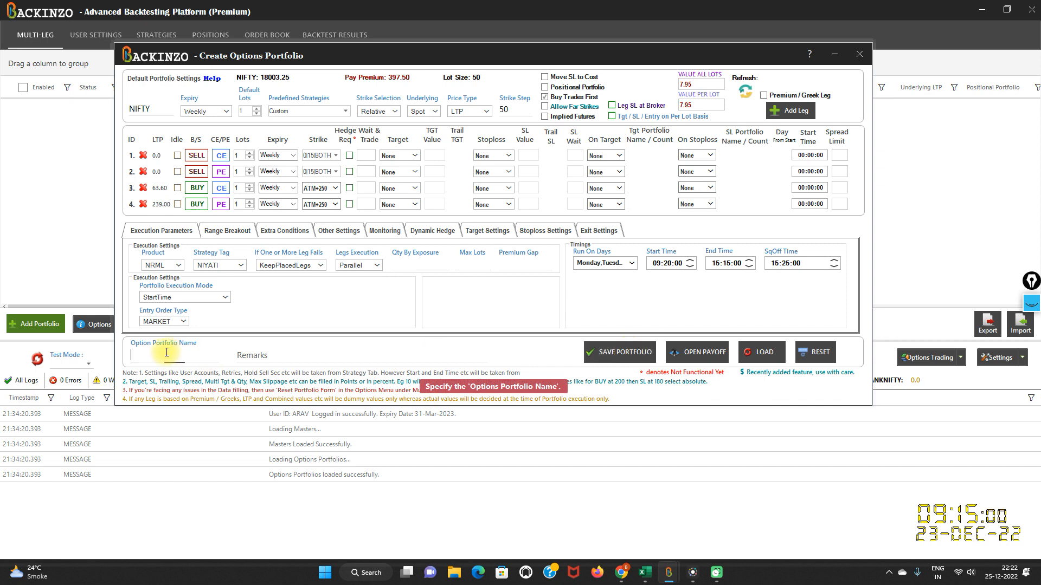
text(MAIN)
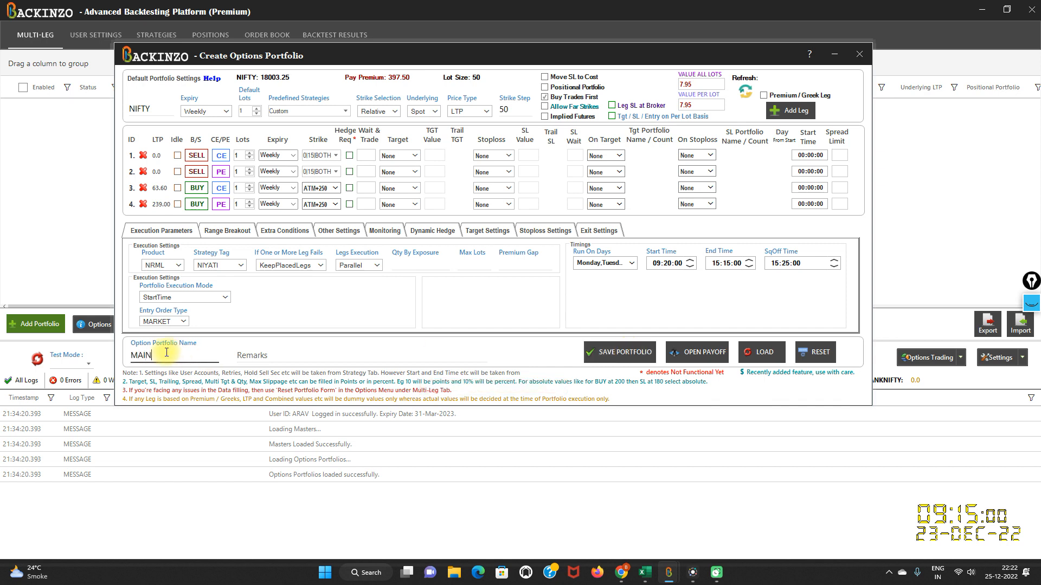
click(626, 351)
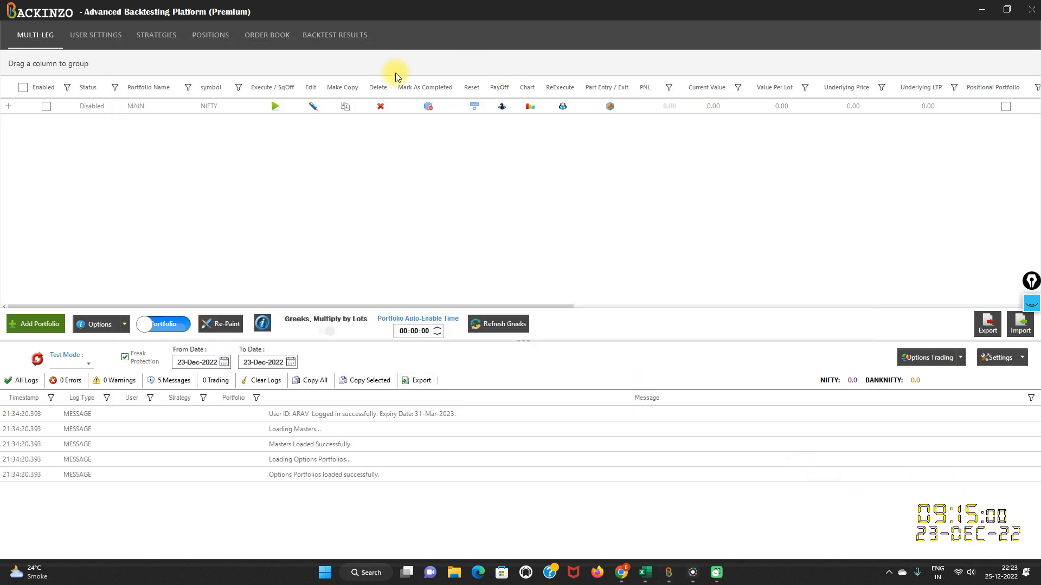
Reopen the MAIN portfolio for editing and save it again.
click(314, 106)
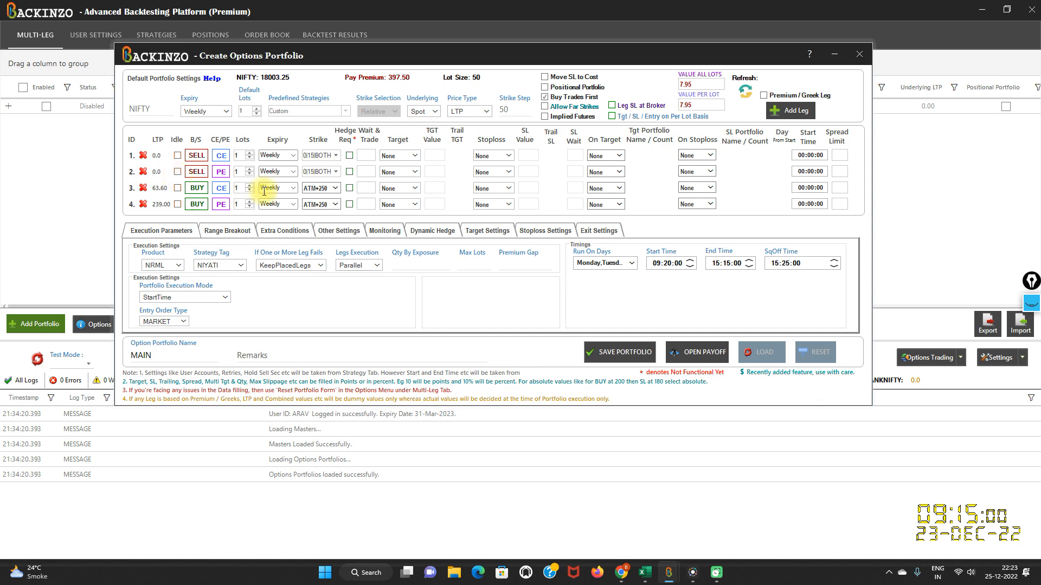
click(604, 347)
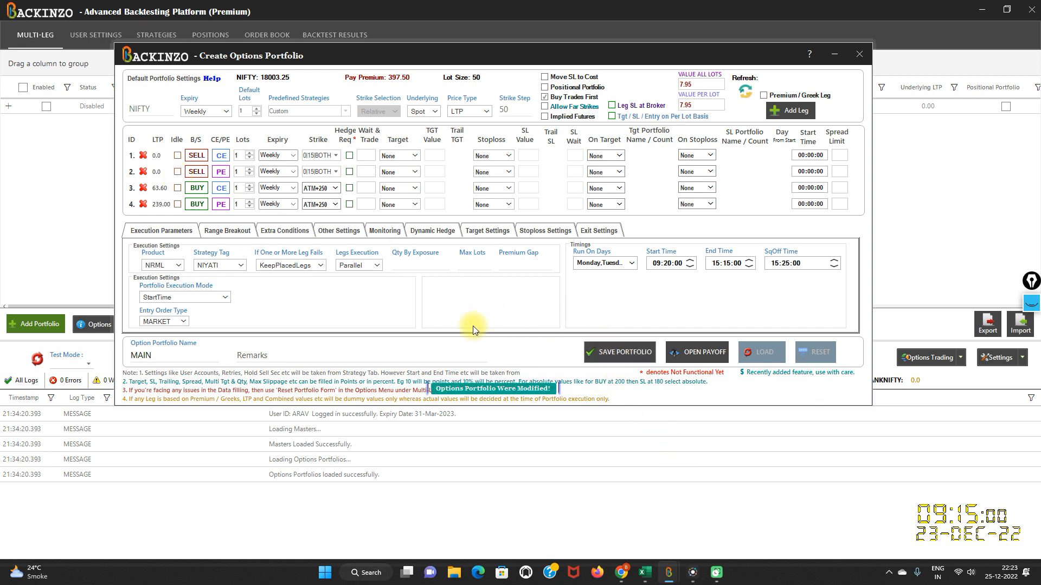
Start a new portfolio with one premium/Greek leg whose strike is selected by NearestDelta with a value of 0.3.
click(43, 325)
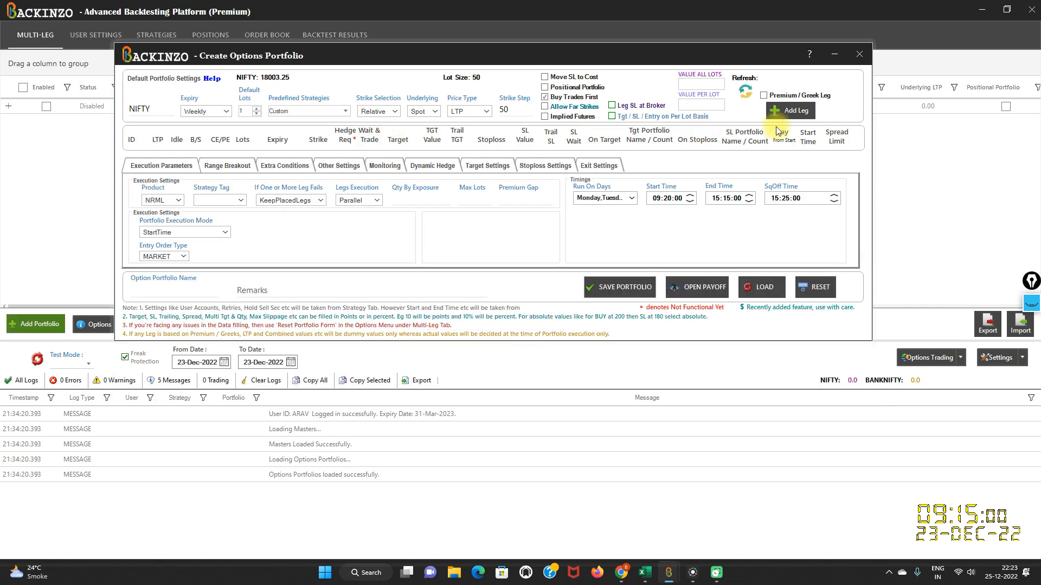
click(764, 97)
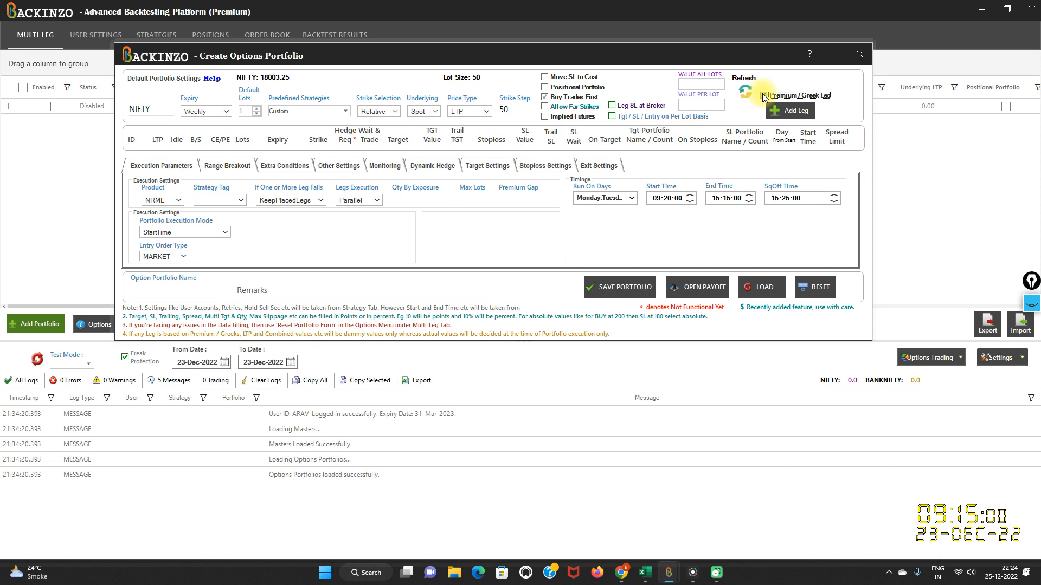
click(785, 115)
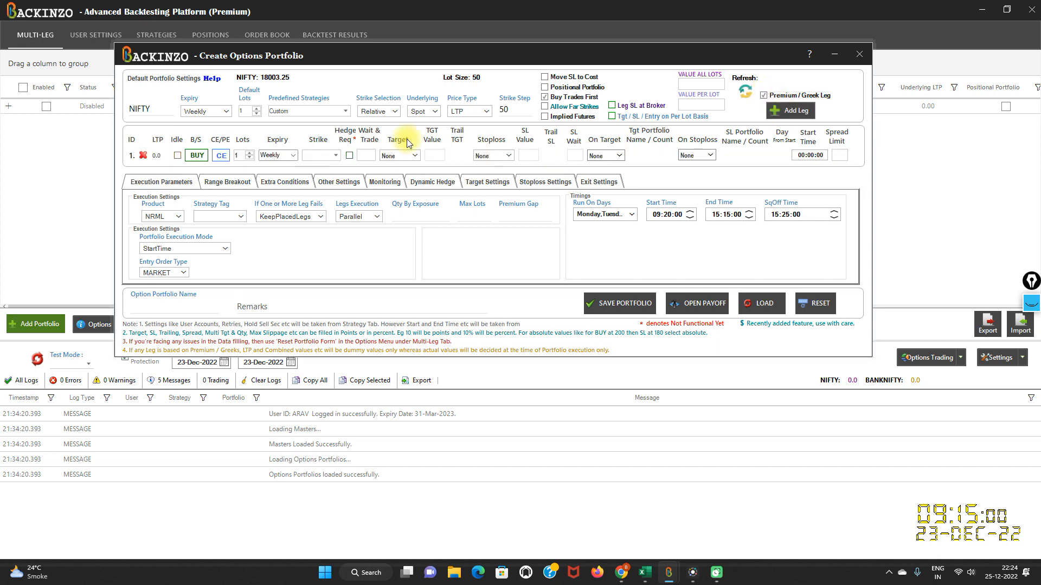
click(334, 155)
click(428, 169)
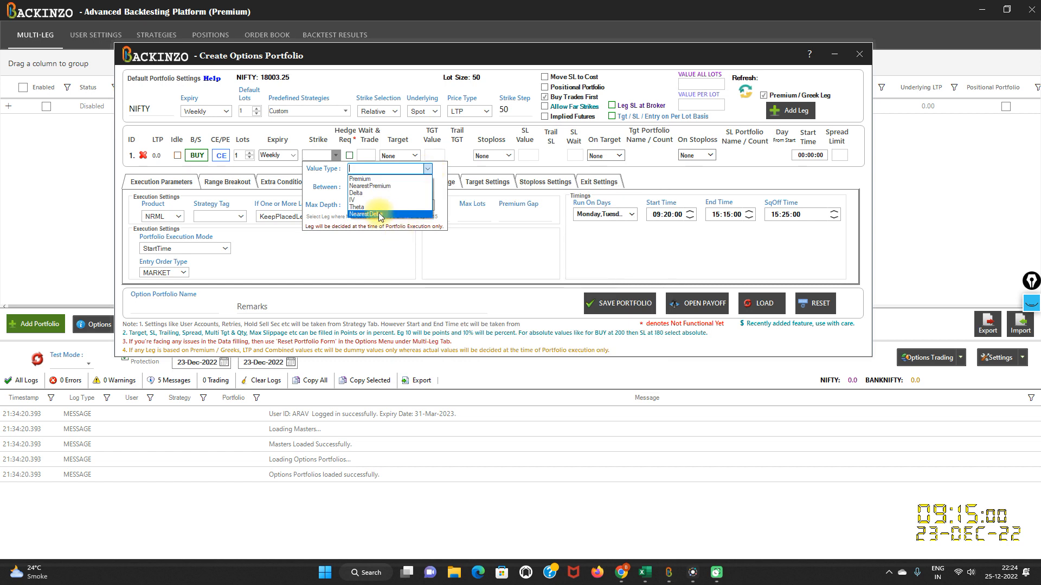
click(390, 200)
click(359, 187)
text(.3)
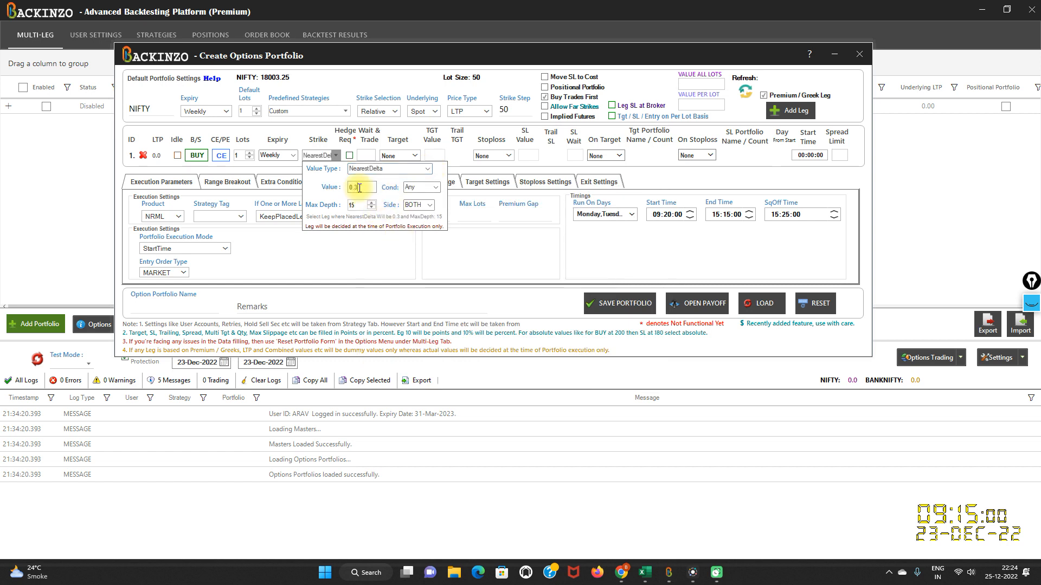
Set the leg's target type to Delta with a value of 0.2 and review its strike selection.
click(401, 156)
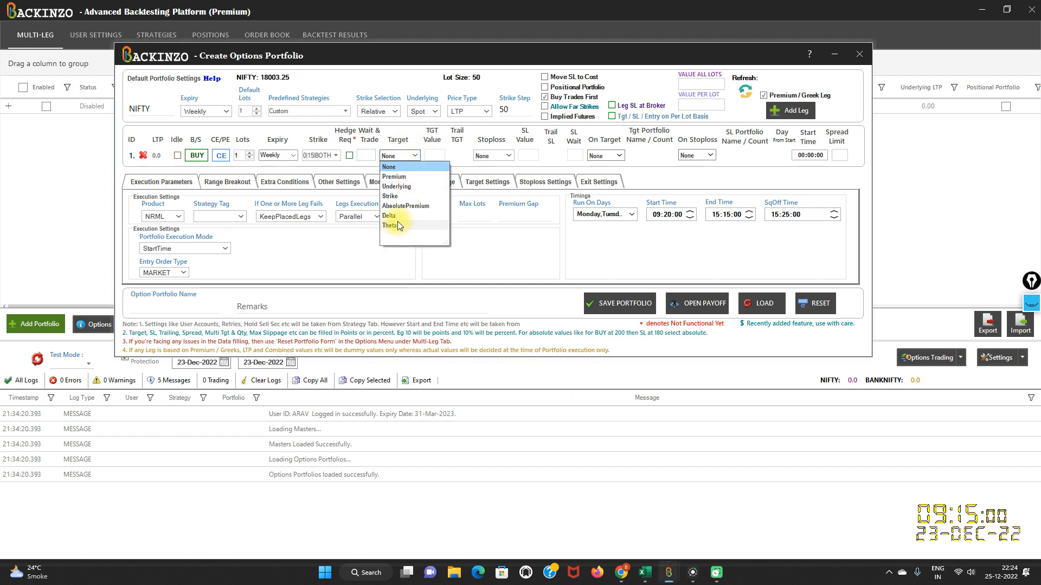
click(397, 216)
click(436, 156)
text(0.2)
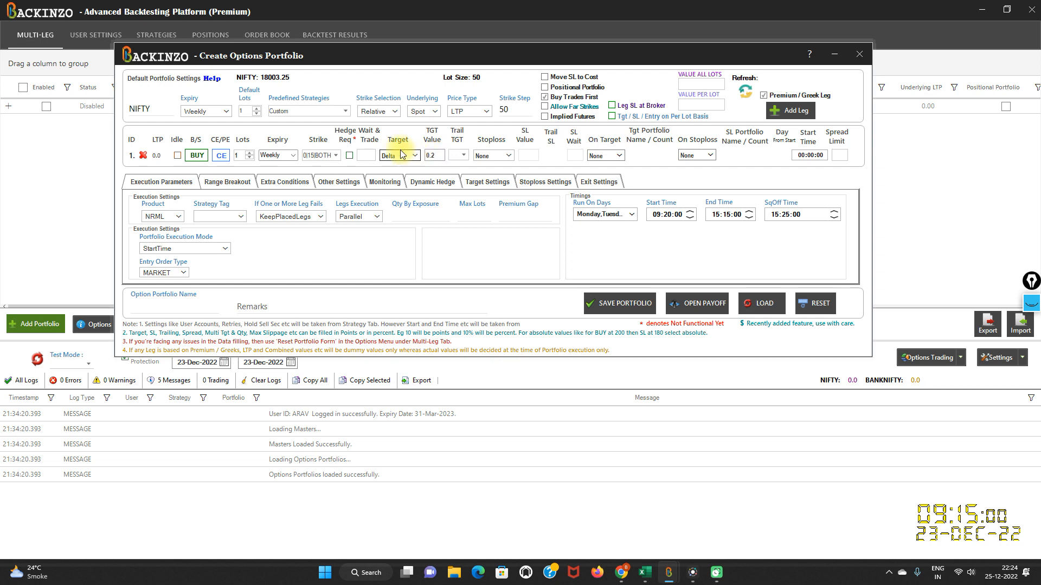
click(334, 155)
mouse_move(360, 189)
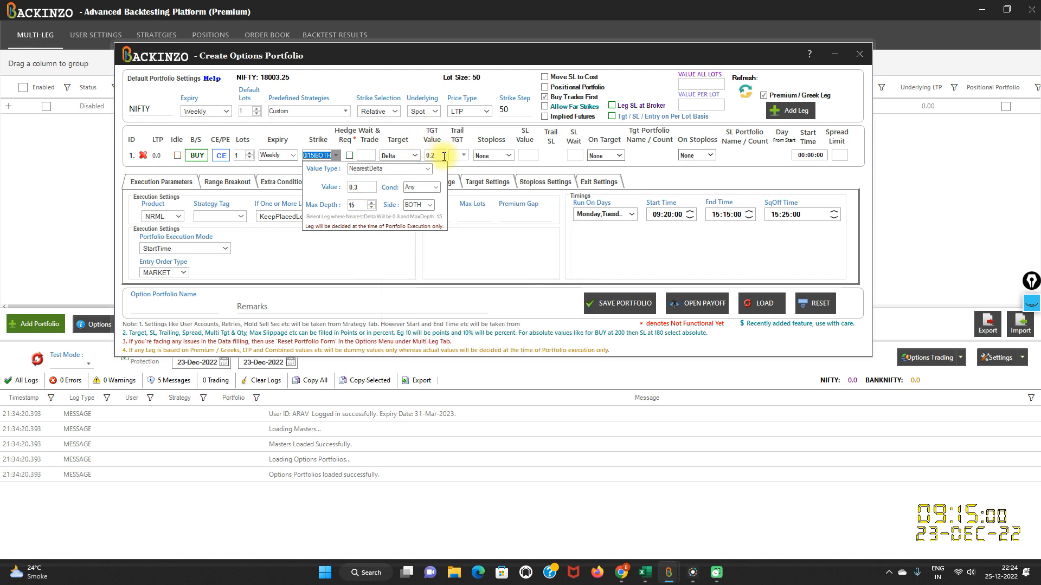
Set the leg's stoploss type to Delta with a value of 0.35.
click(497, 156)
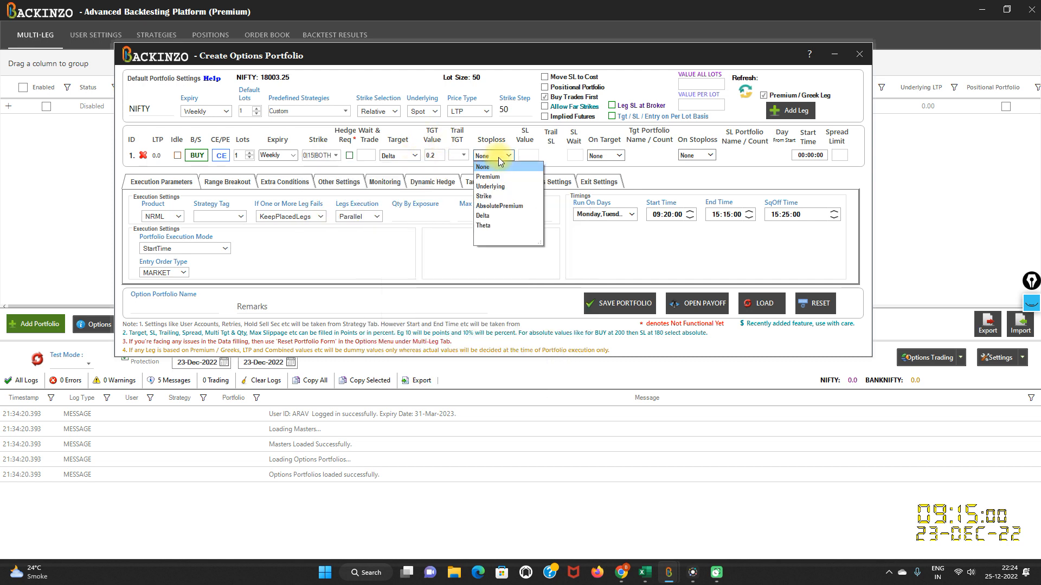
click(489, 214)
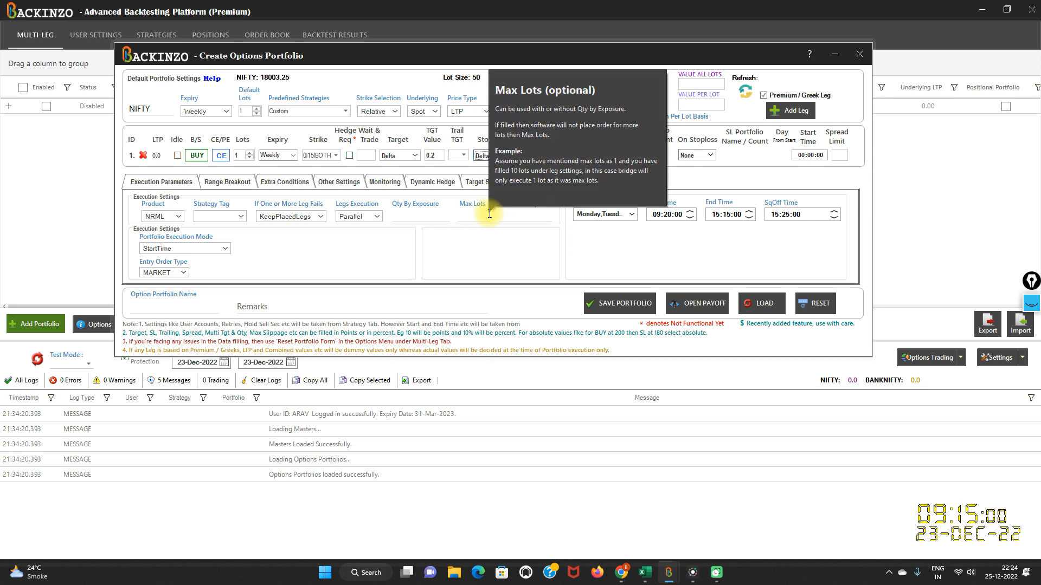
click(525, 155)
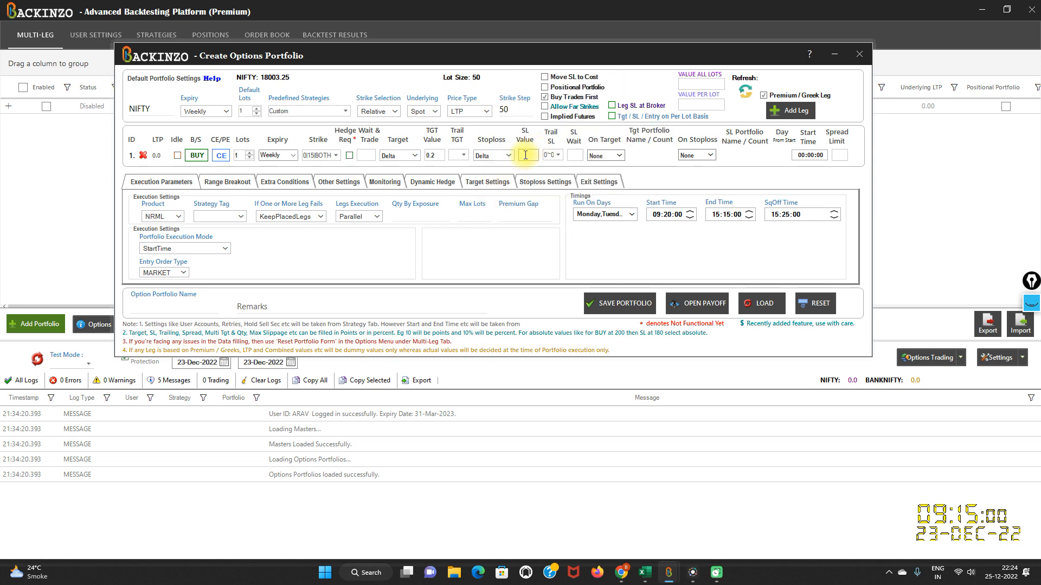
text(0.35)
Set both the On Target and On Stoploss actions of the leg to ReExecuteLeg.
click(605, 157)
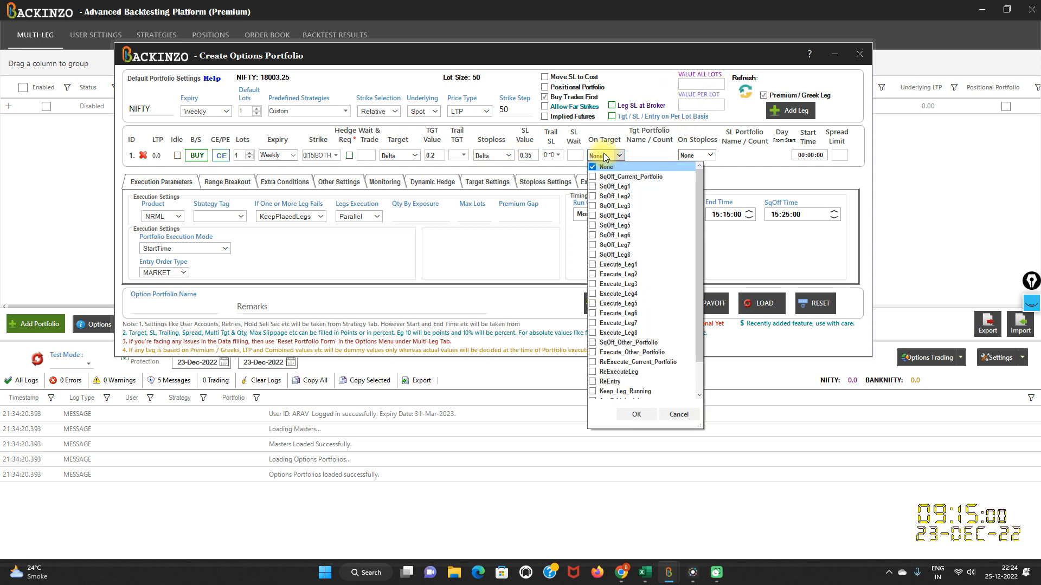
click(622, 374)
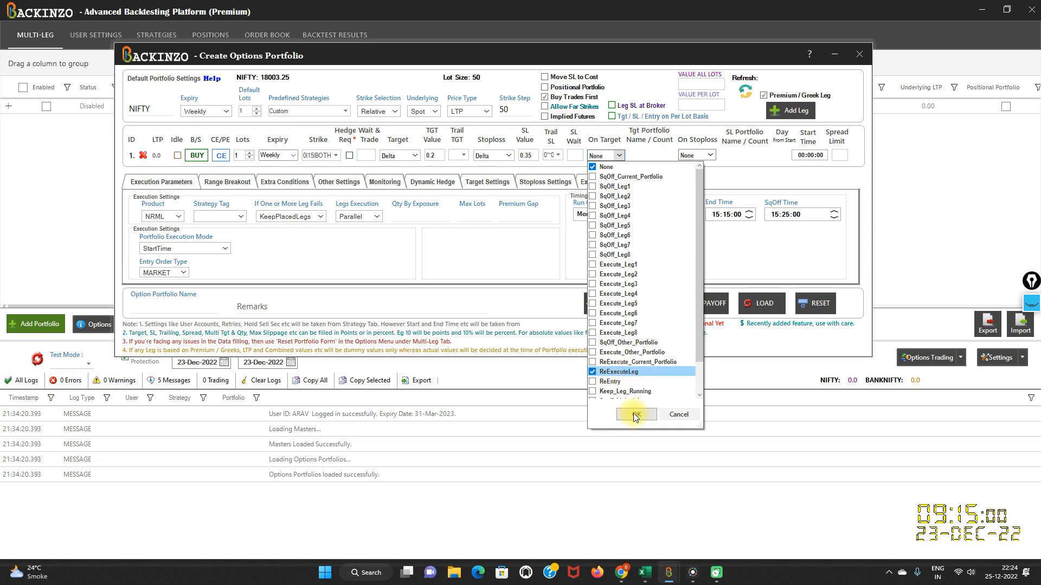
click(635, 415)
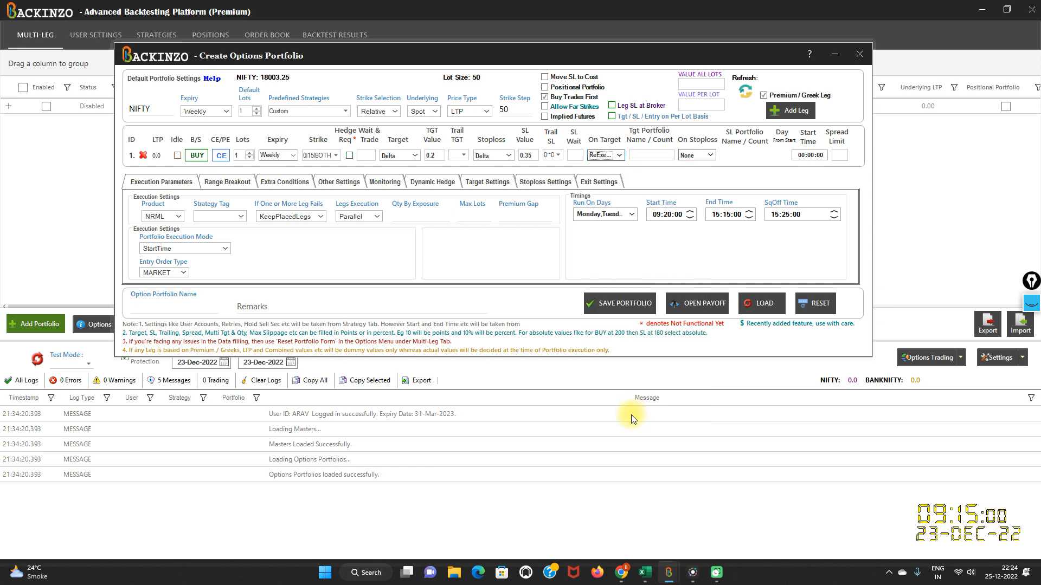
click(700, 157)
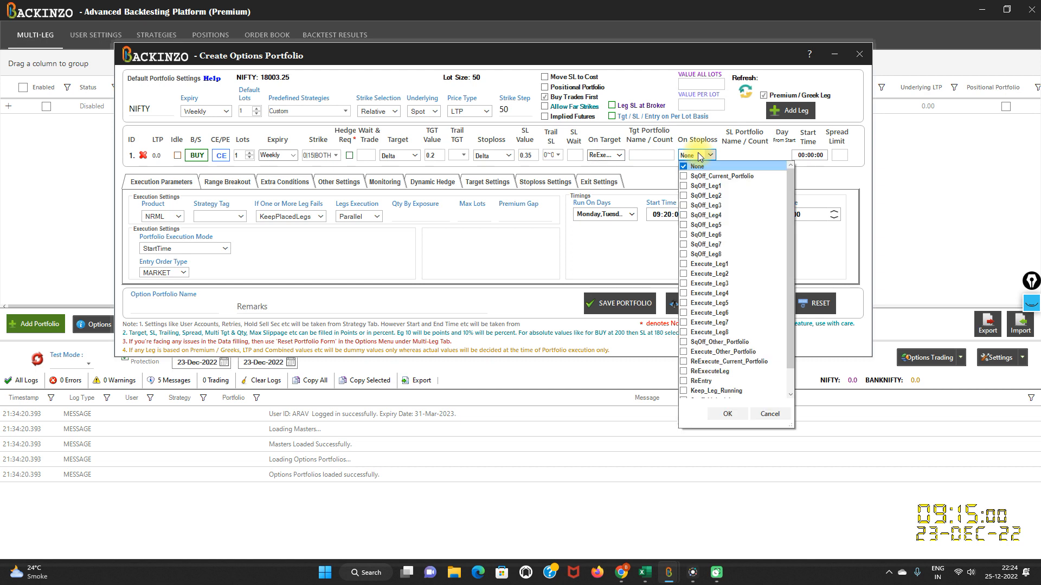
click(720, 373)
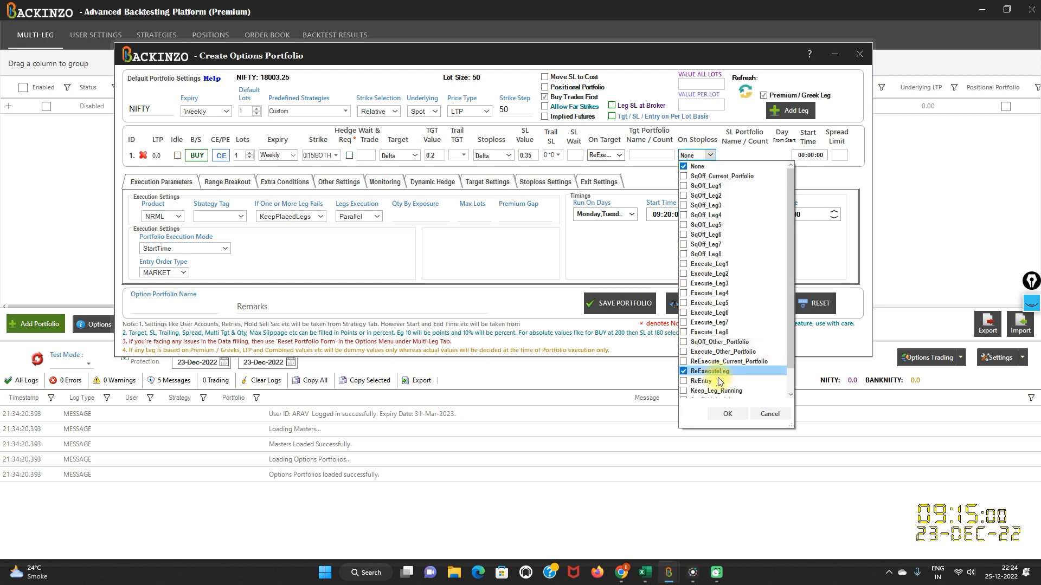
click(719, 414)
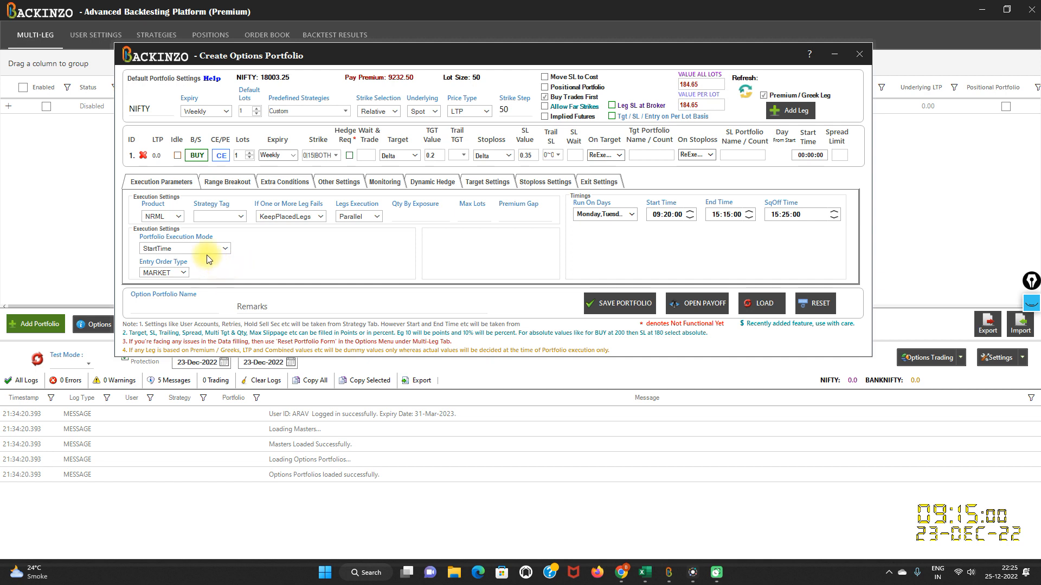
Choose the portfolio execution mode and set the On Portfolio Complete action to ReExecute.
click(220, 249)
click(180, 278)
click(601, 184)
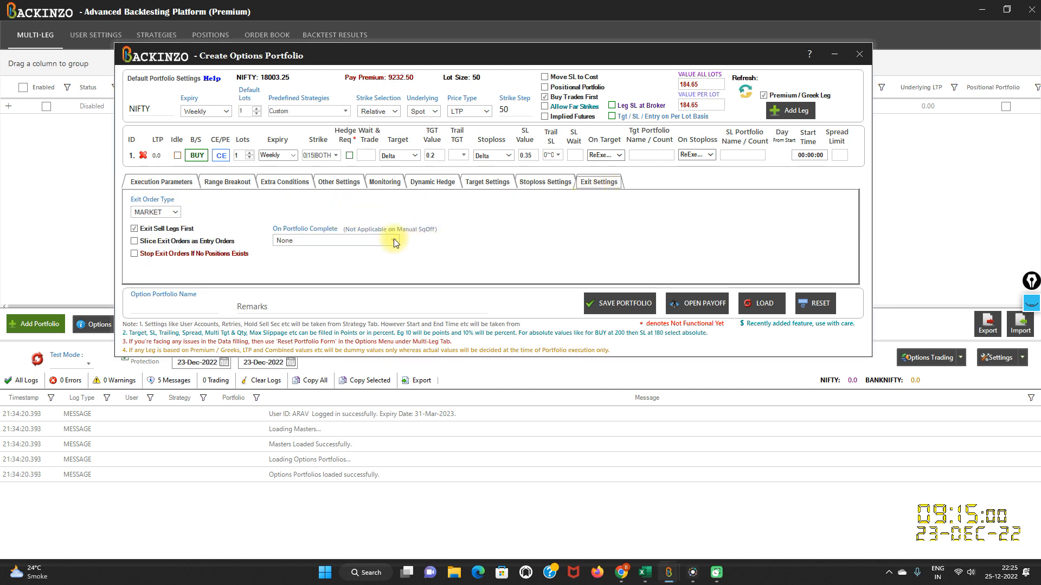
click(394, 241)
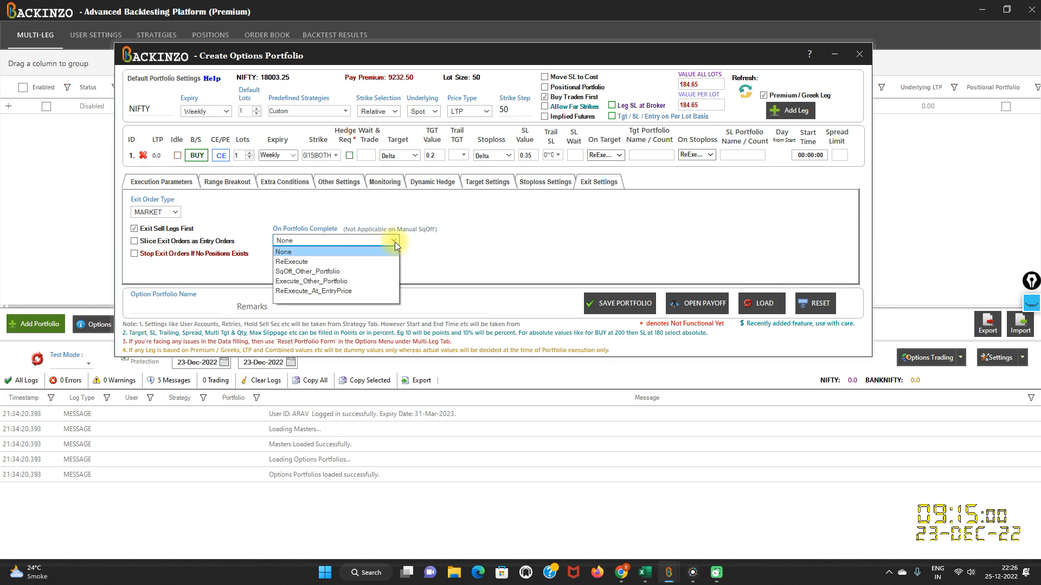
click(343, 261)
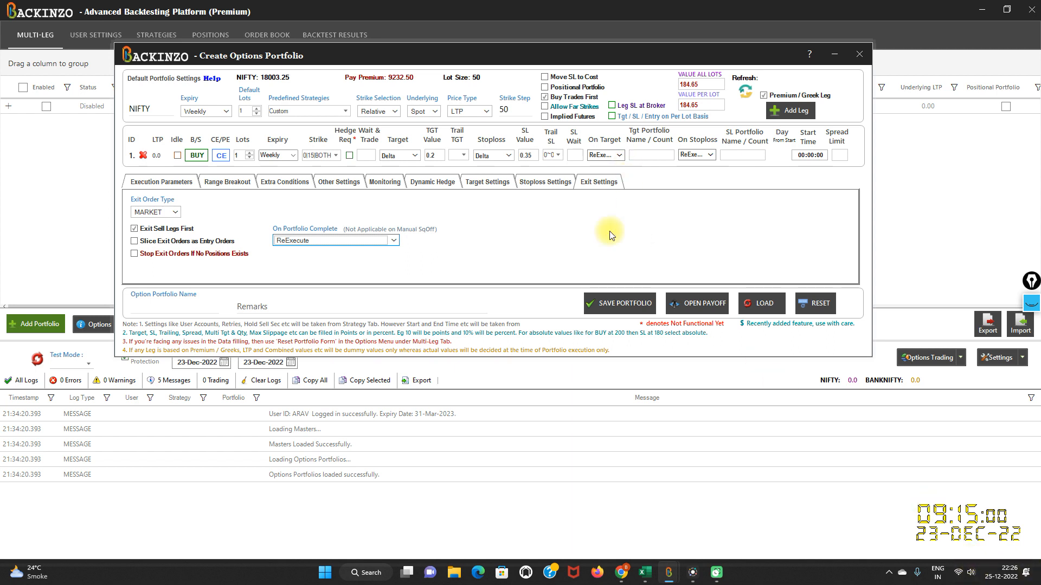
Name the single-leg portfolio CE PORT and save it.
click(605, 302)
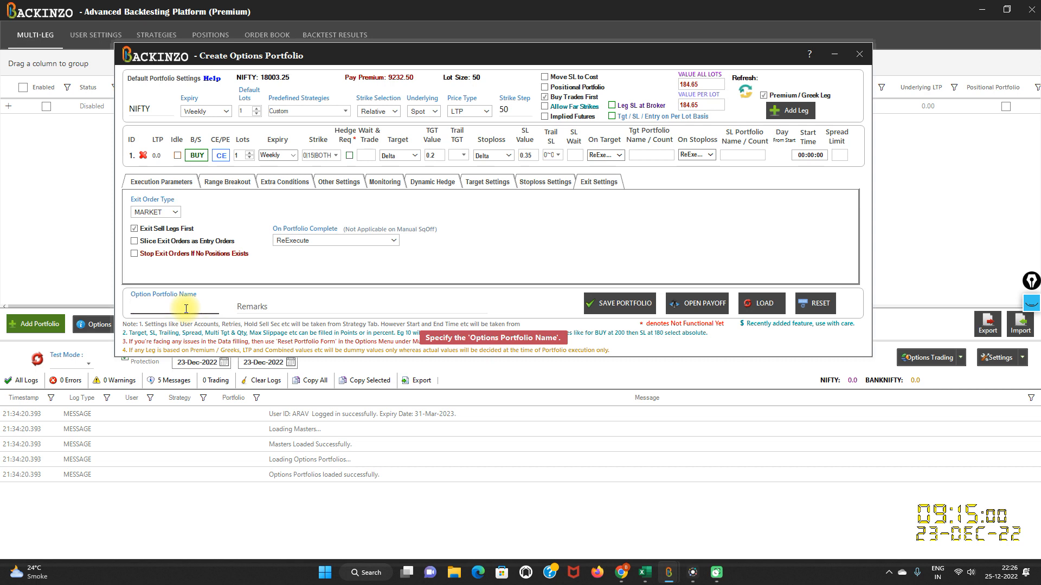
text(CE PORT)
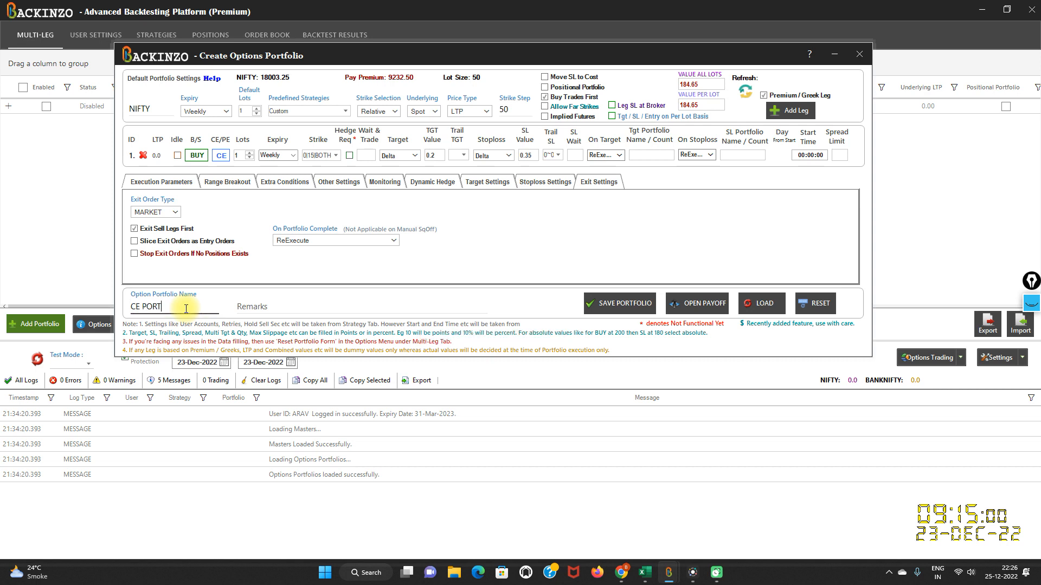
click(614, 307)
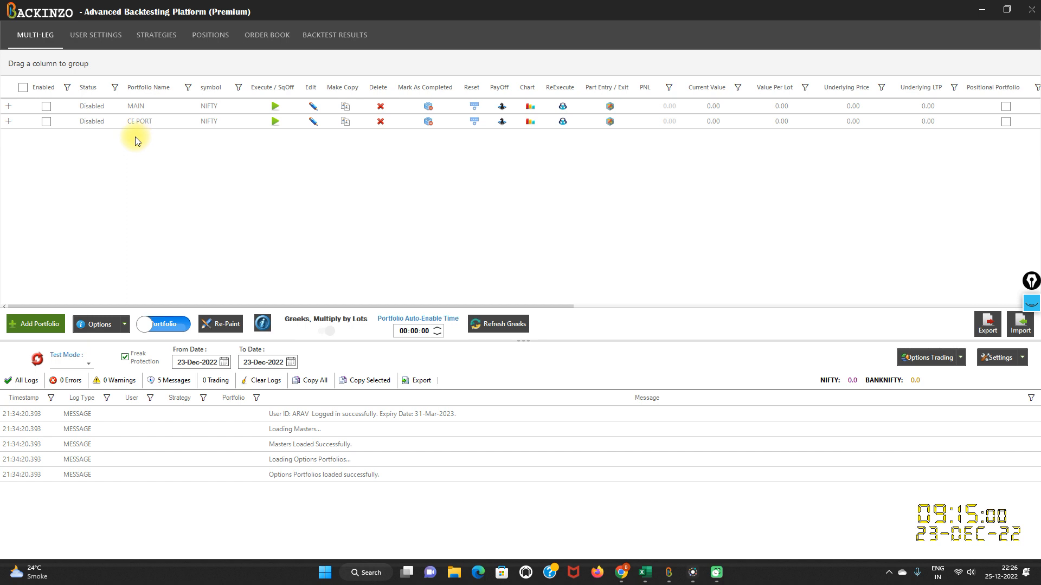
Make a copy of the CE PORT portfolio and name it PE PORT.
click(344, 119)
drag(485, 307, 424, 308)
text(pe port)
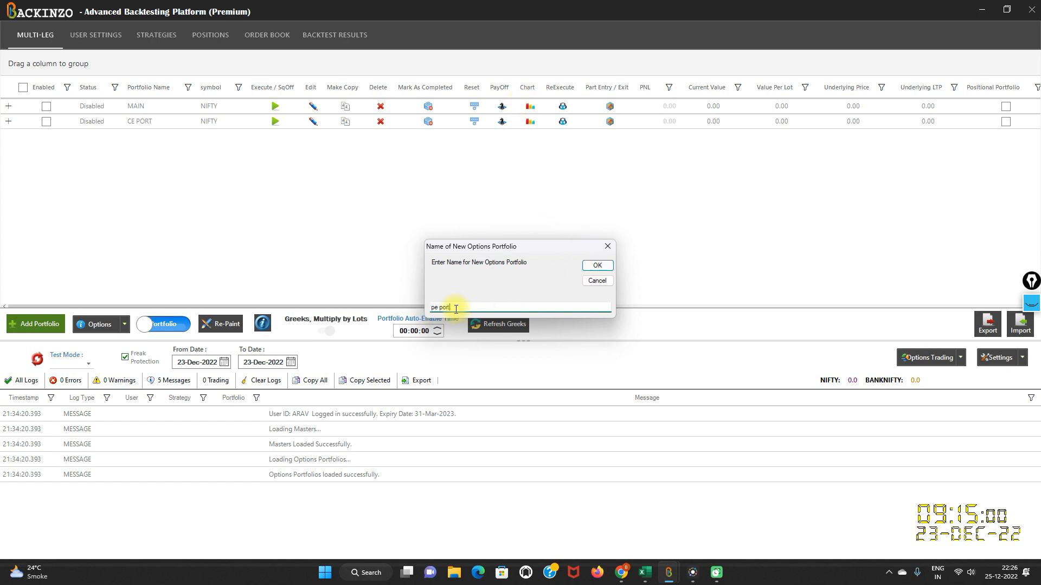
key(BackSpace)
key(BackSpace)
key(BackSpace)
key(BackSpace)
key(BackSpace)
key(BackSpace)
text(PE port)
click(596, 265)
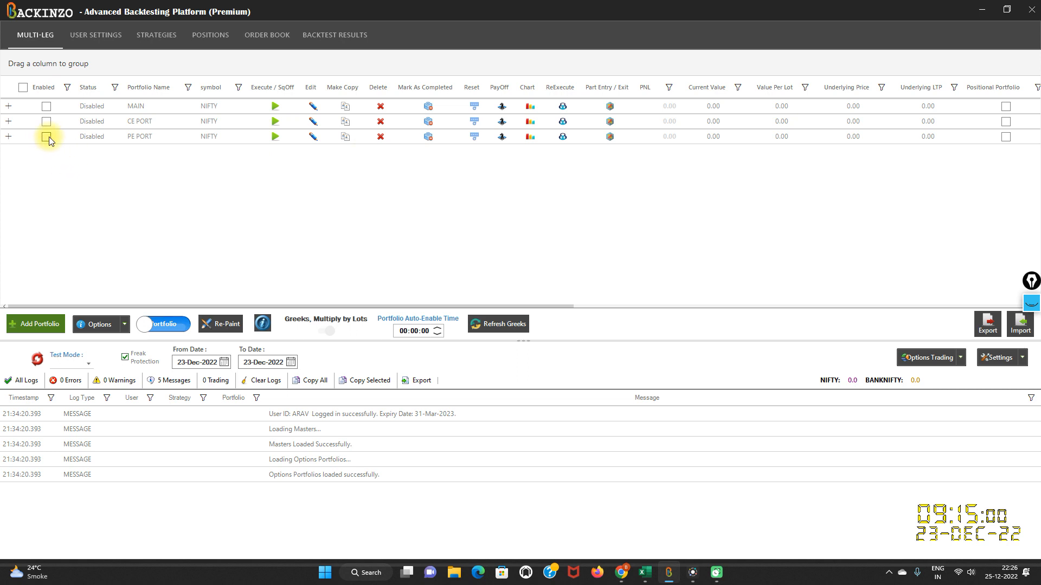
Open PE PORT for editing, switch its leg to PE and set the NearestDelta strike value to -0.3.
click(313, 138)
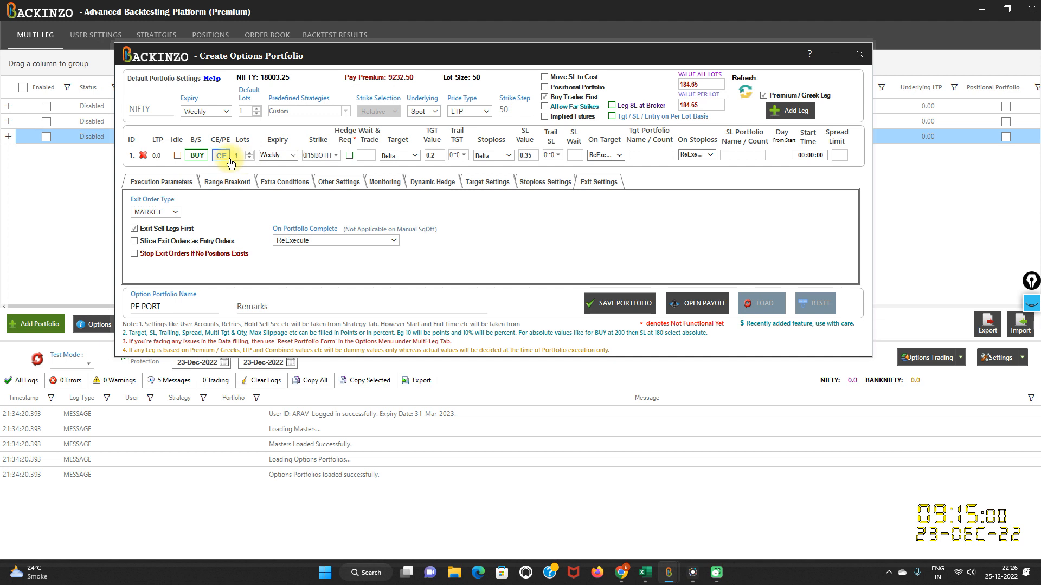
click(228, 159)
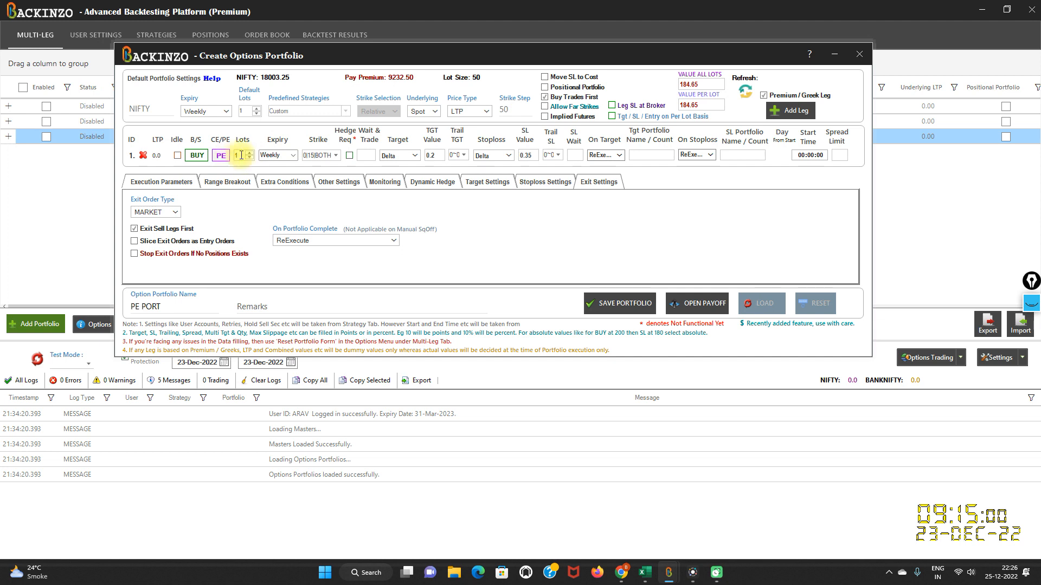
click(333, 157)
click(350, 188)
text(-0.3)
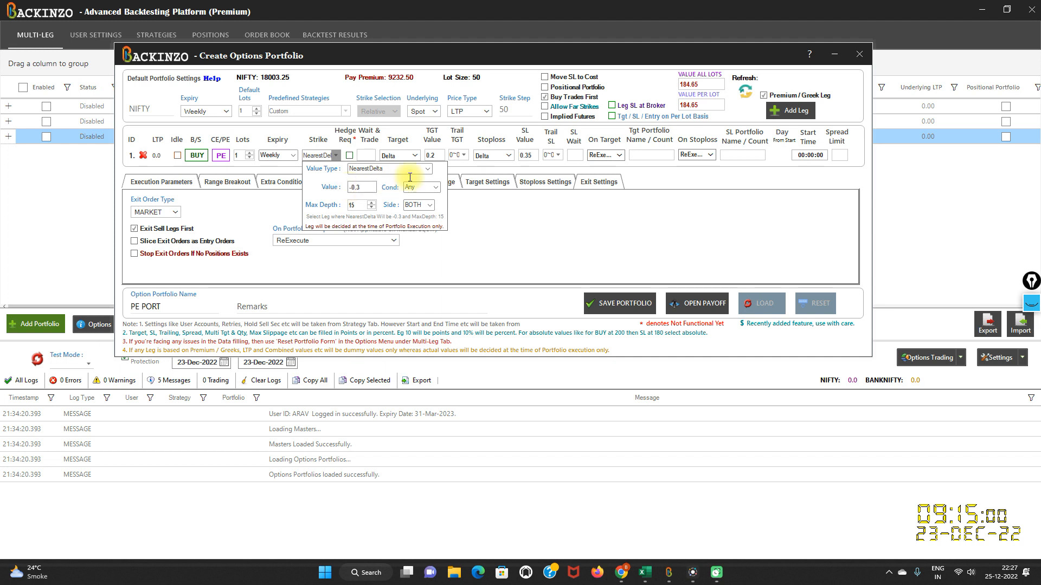
Set the PE leg's target value to -0.2 and its stoploss value to -0.35.
click(428, 156)
text(-)
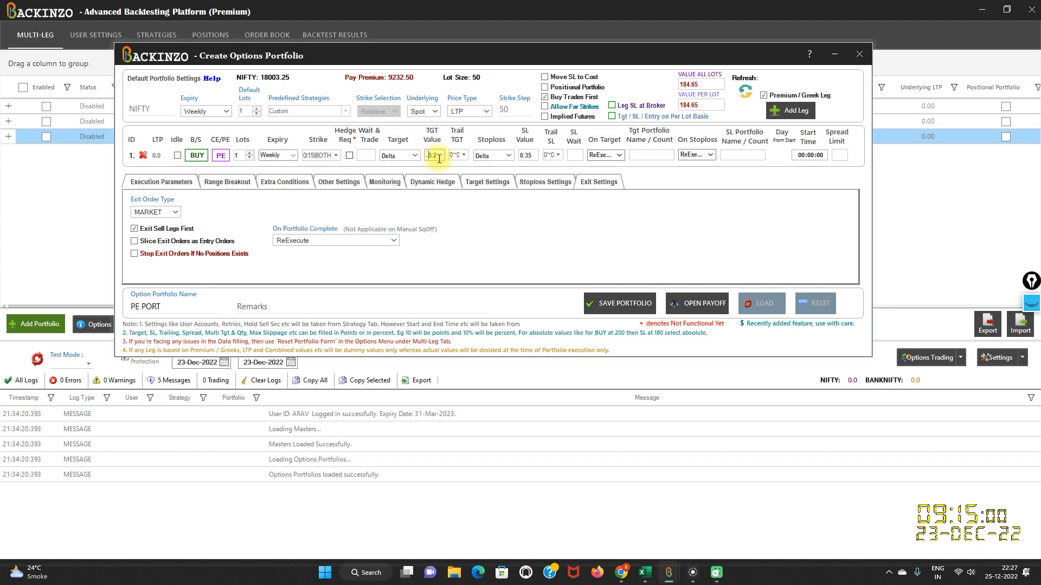
click(521, 154)
text(-)
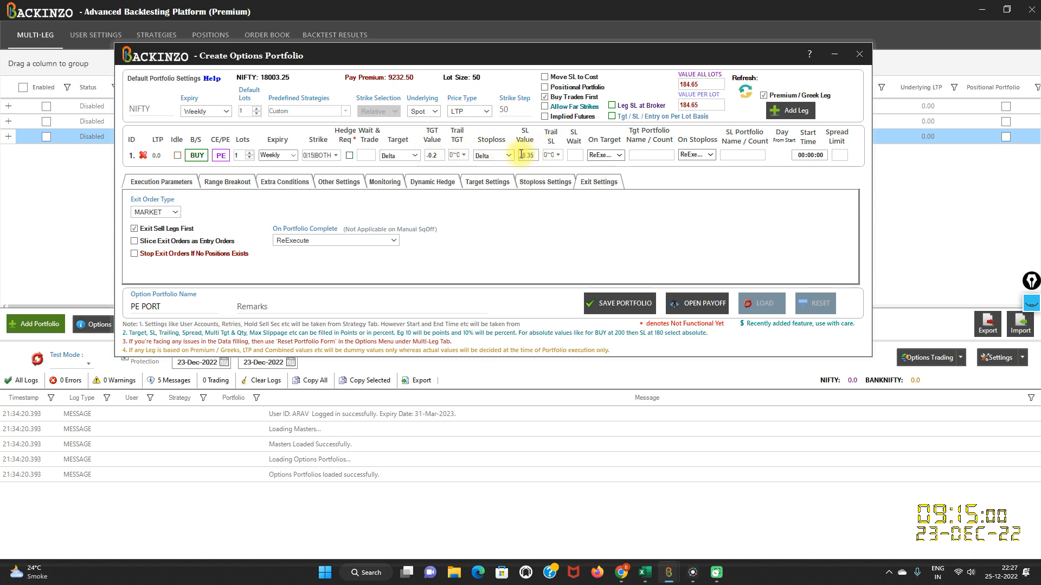
Keep On Portfolio Complete at ReExecute and the portfolio execution mode at Manual, and save PE PORT.
click(594, 183)
click(323, 242)
click(307, 259)
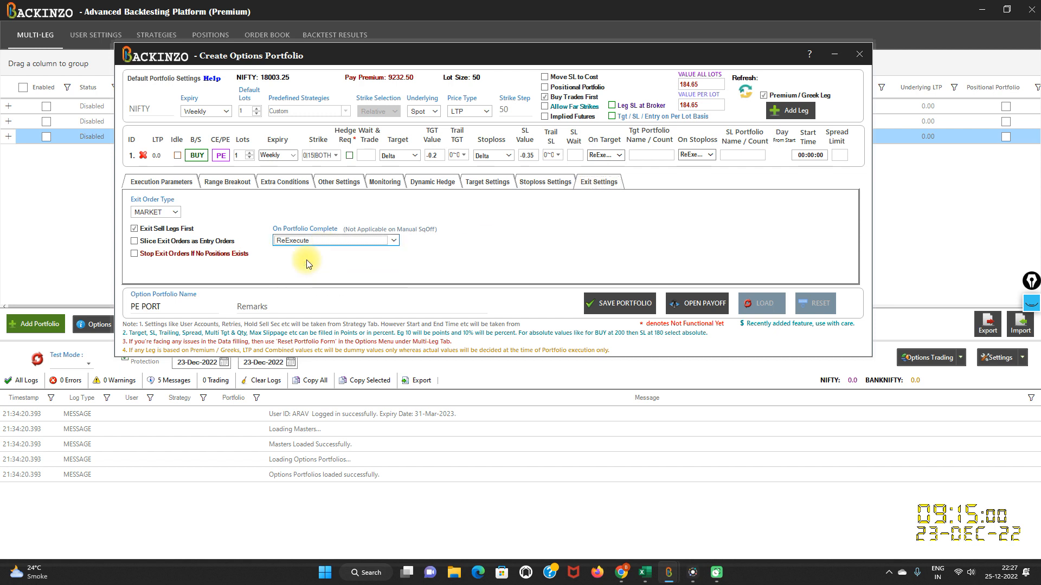
click(168, 182)
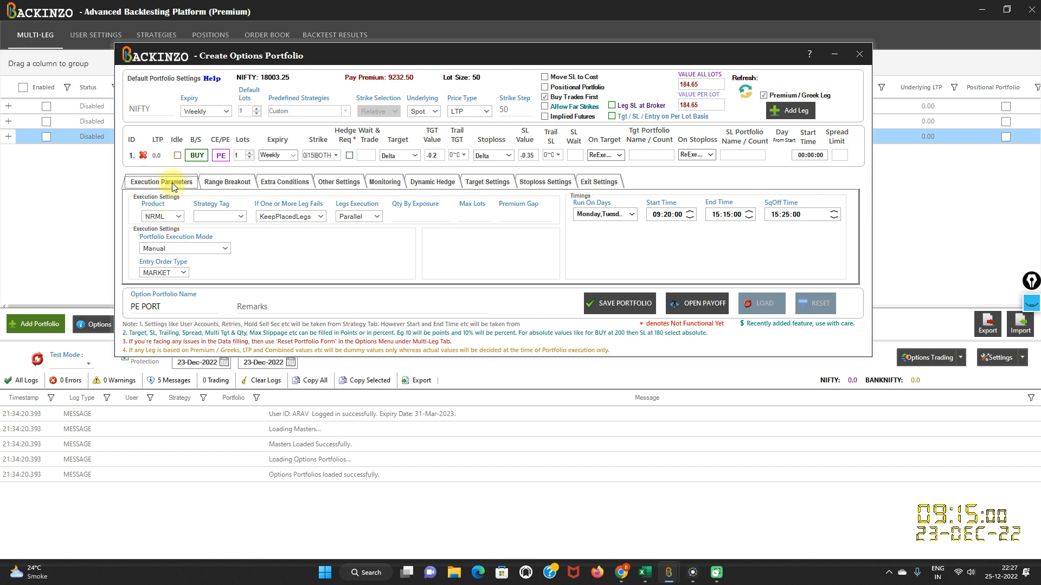
click(199, 250)
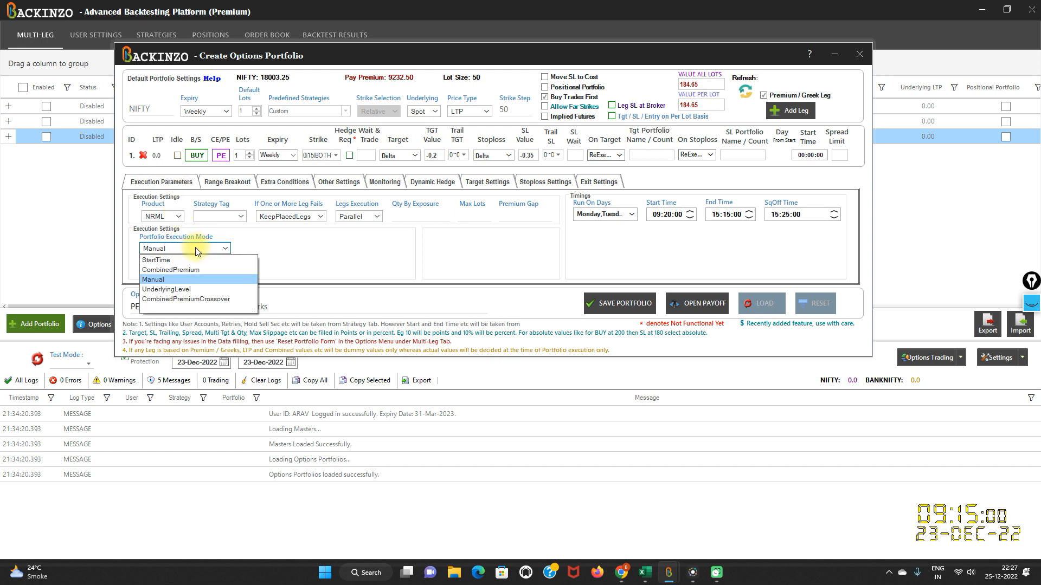
click(163, 279)
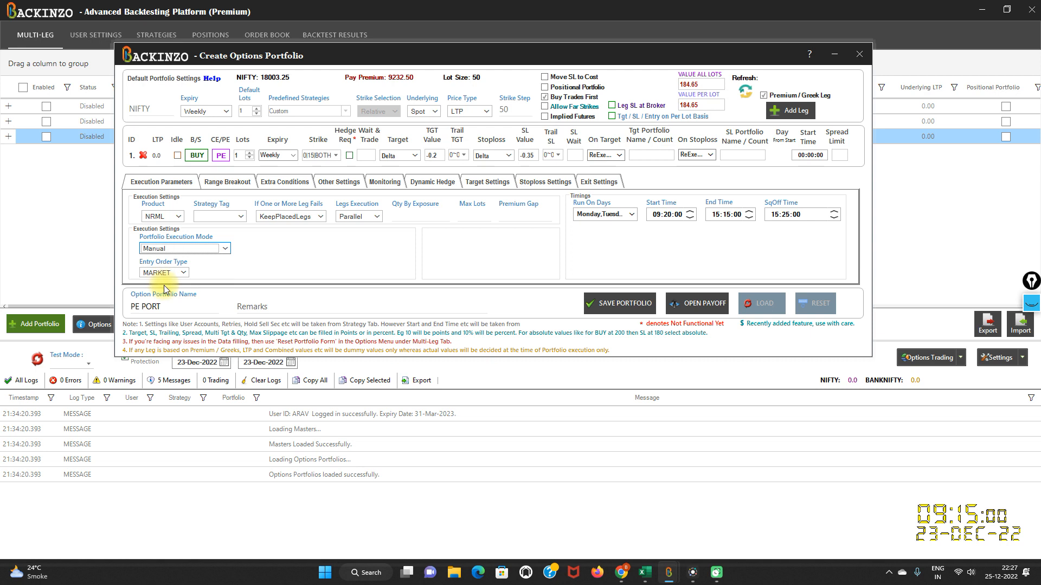
click(610, 306)
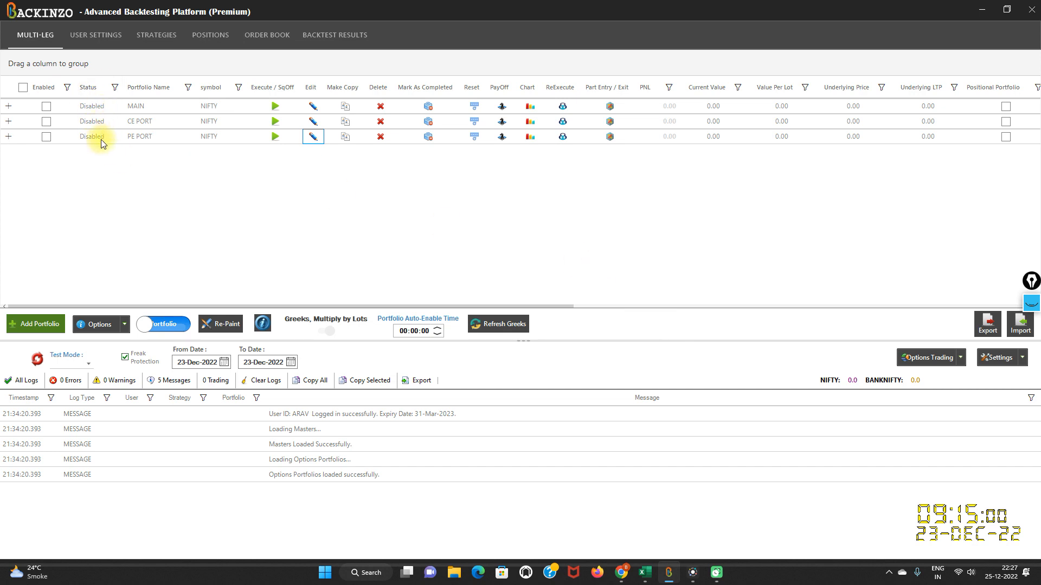
Assign the NIYATI strategy tag to the CE PORT portfolio and save it.
click(312, 124)
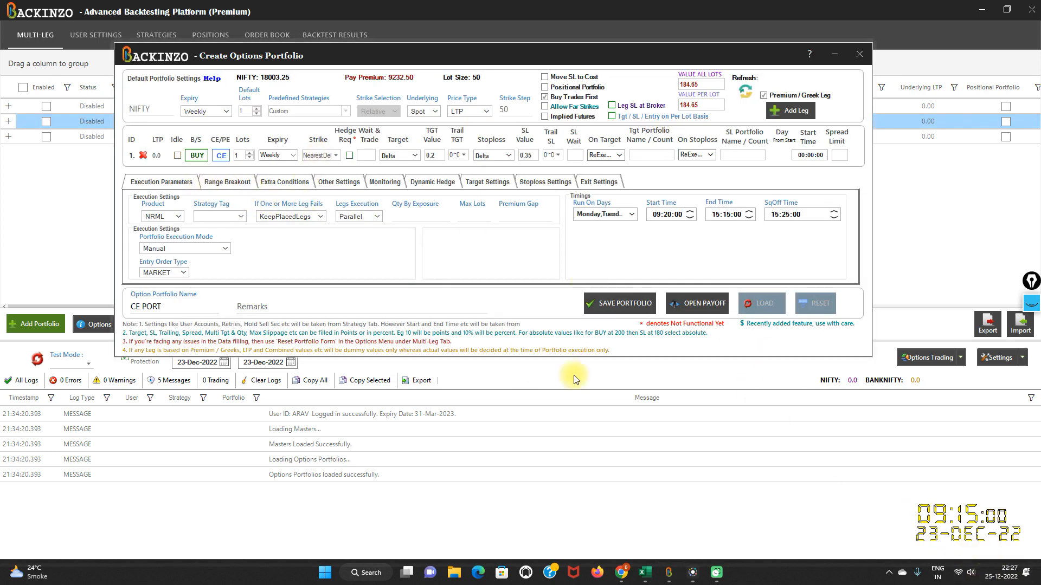
click(233, 216)
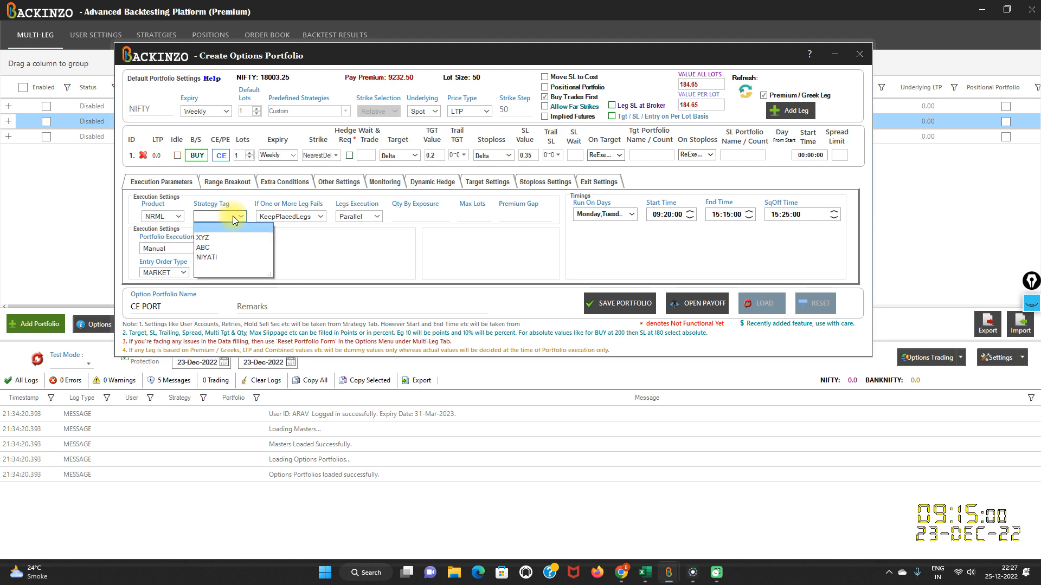
click(214, 257)
click(599, 303)
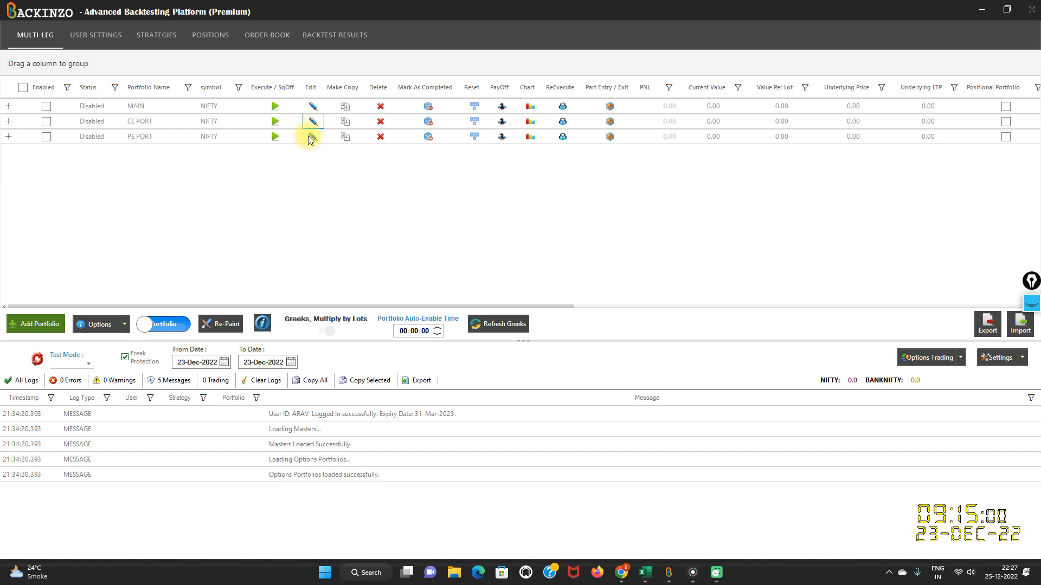
Assign the NIYATI strategy tag to the PE PORT portfolio and save it.
click(314, 137)
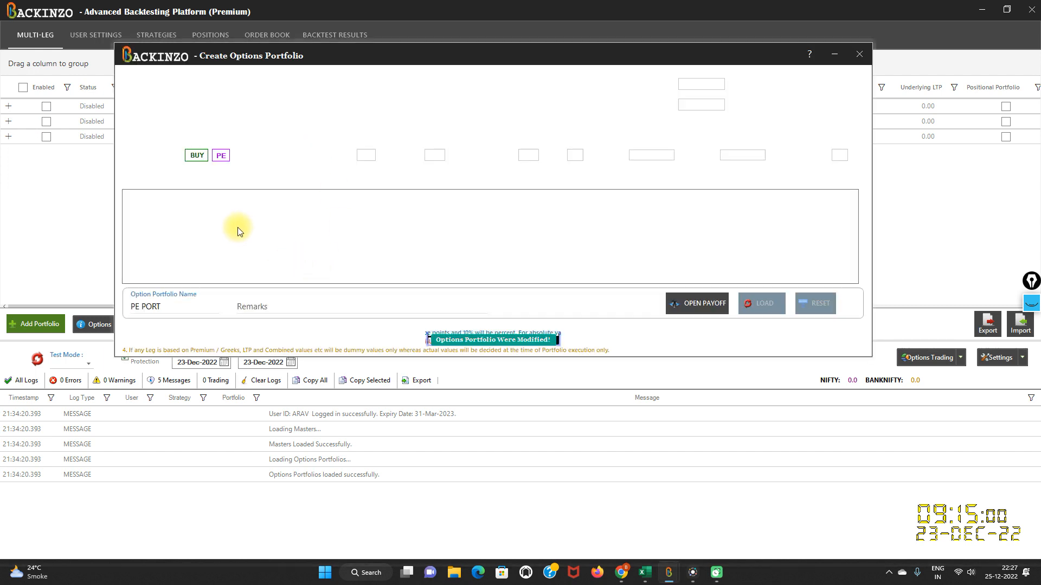
click(240, 217)
click(223, 258)
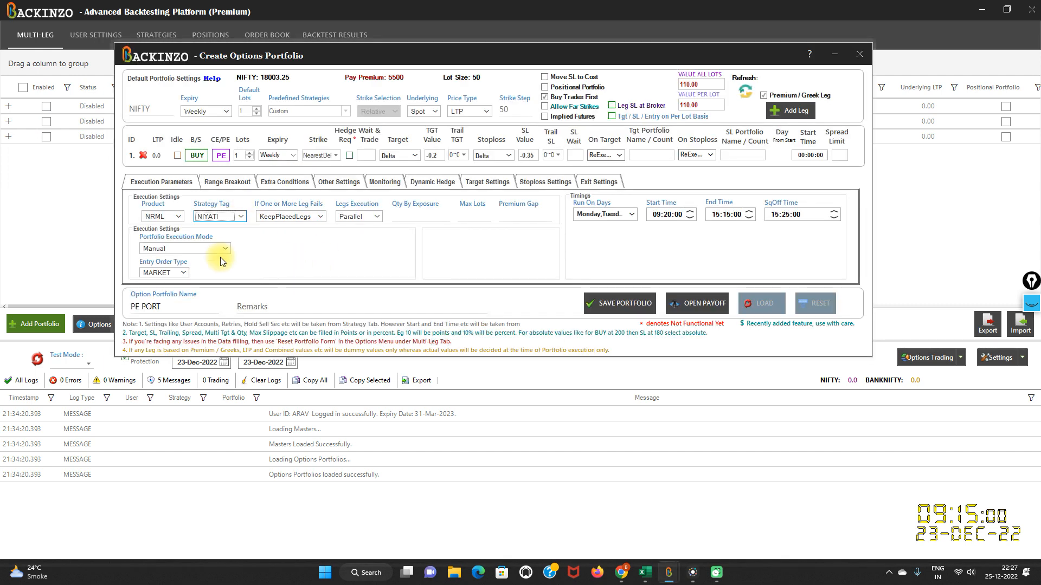
click(627, 301)
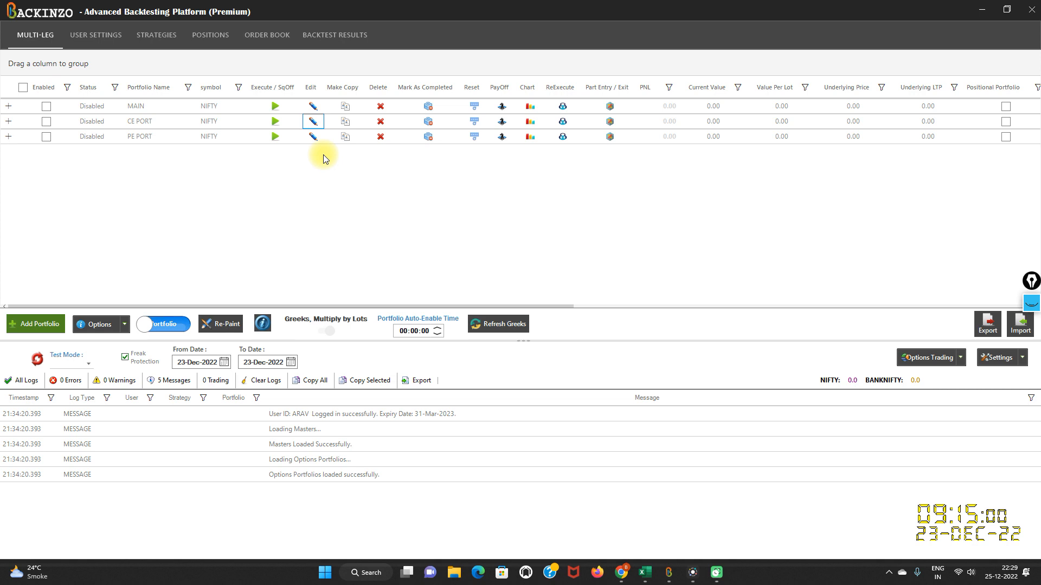
Set CE PORT's Portfolio ReExecute Count to 100 and save the portfolio.
click(313, 121)
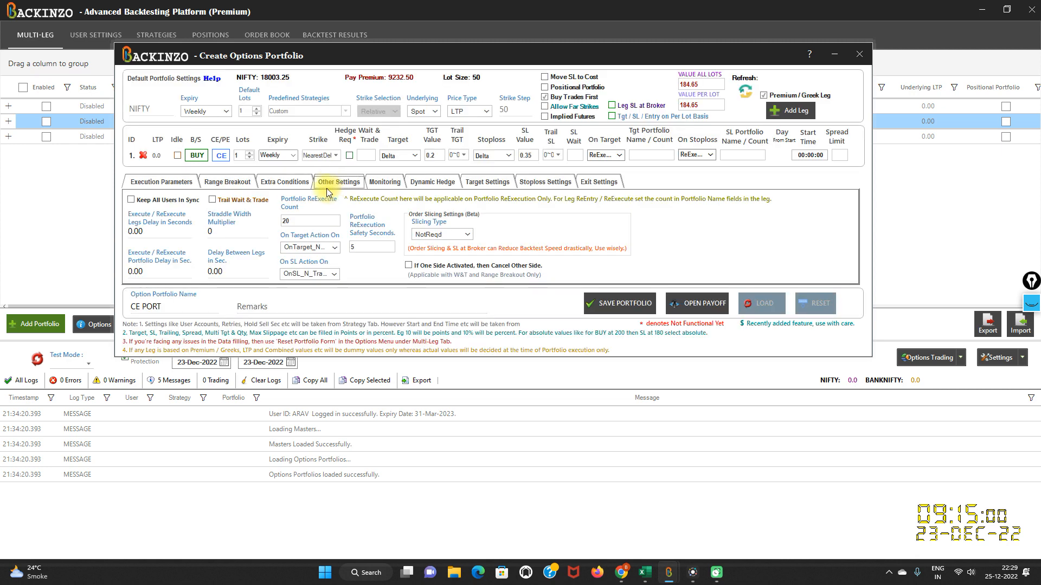
click(300, 221)
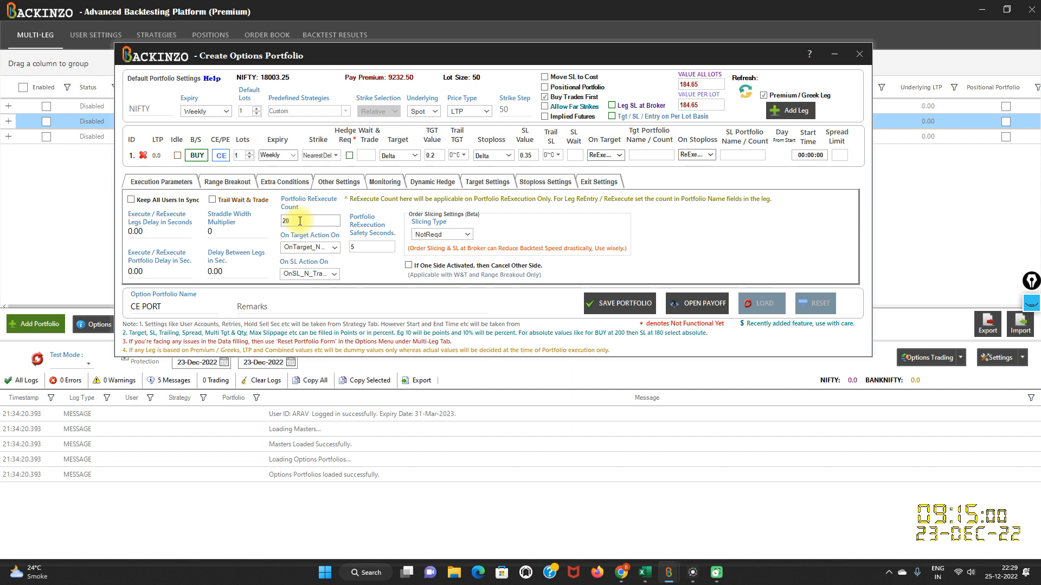
key(BackSpace)
key(BackSpace)
text(100)
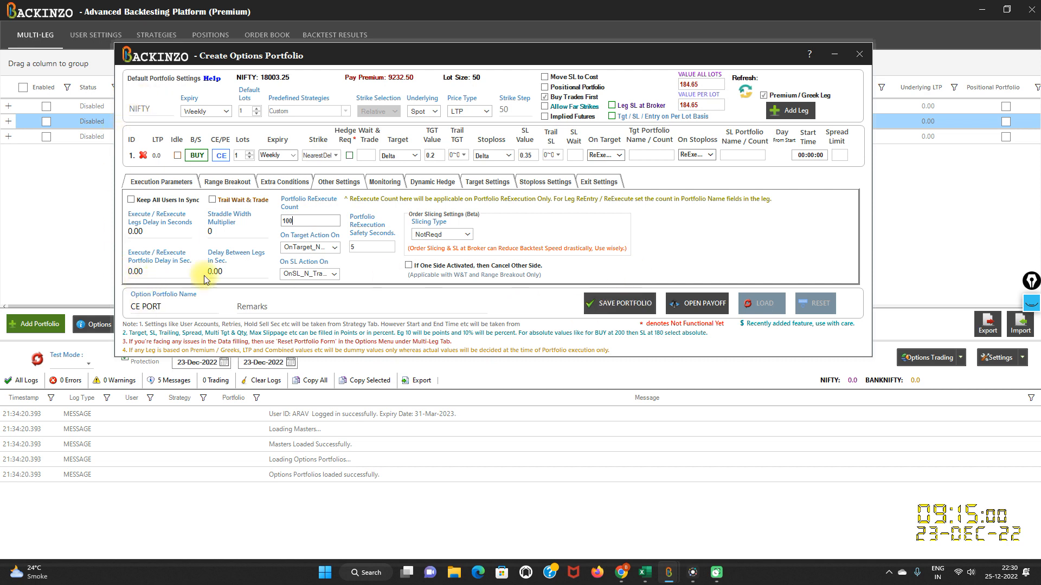
click(302, 218)
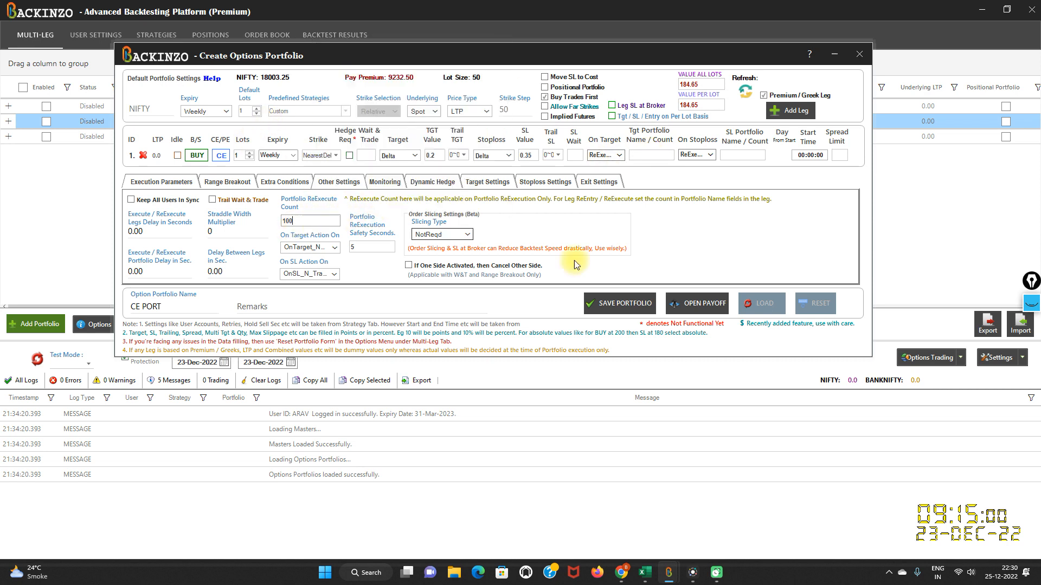
click(586, 297)
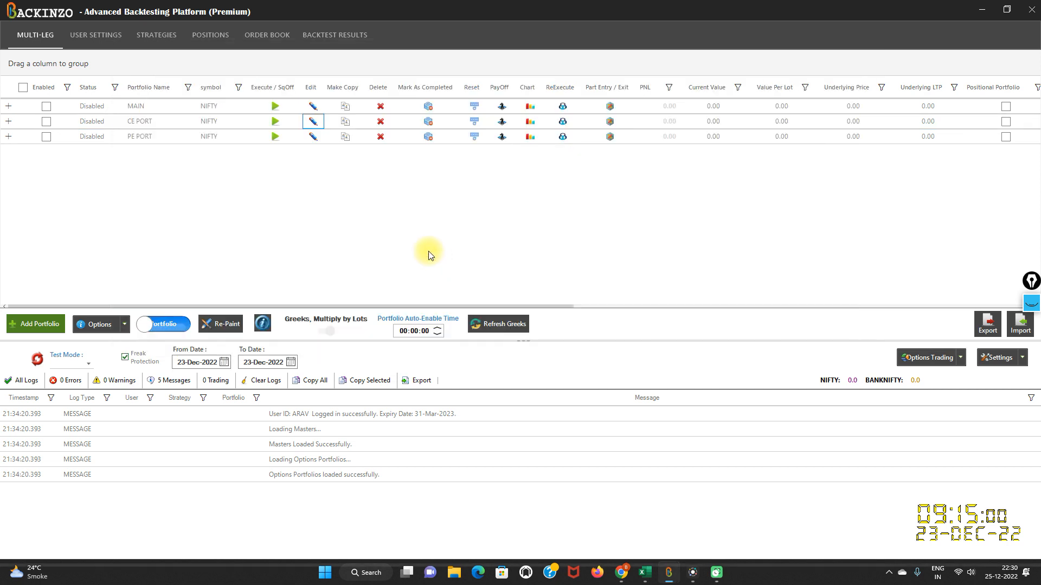
Set PE PORT's Portfolio ReExecute Count to 100 and save the portfolio.
click(314, 139)
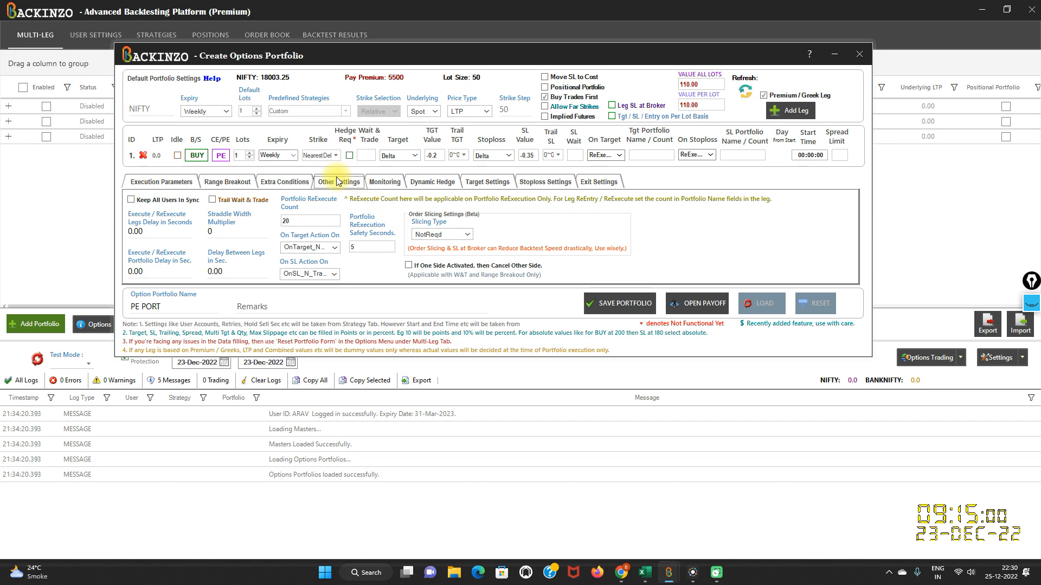
click(304, 220)
key(BackSpace)
key(BackSpace)
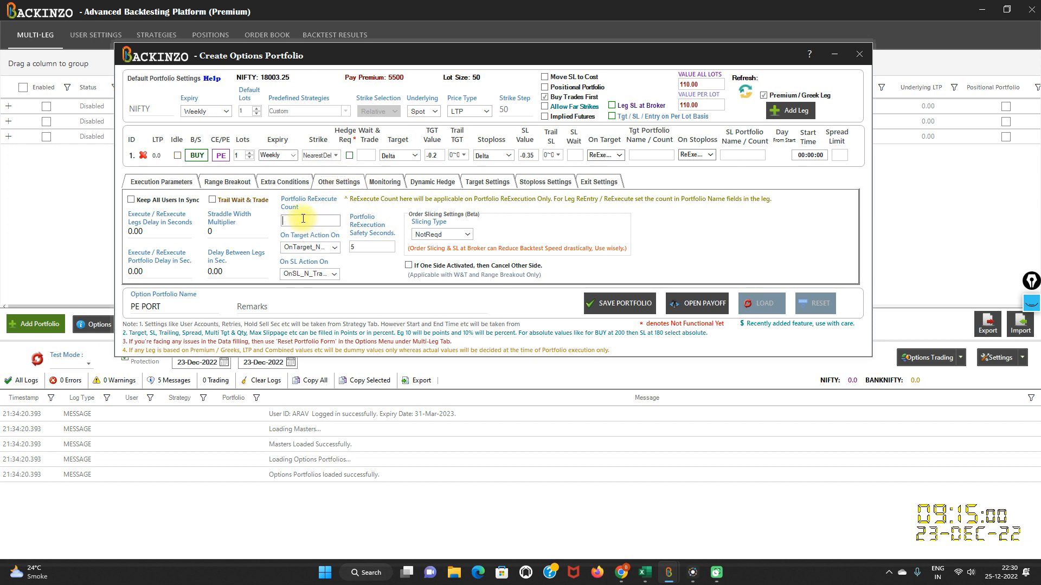
text(100)
click(619, 307)
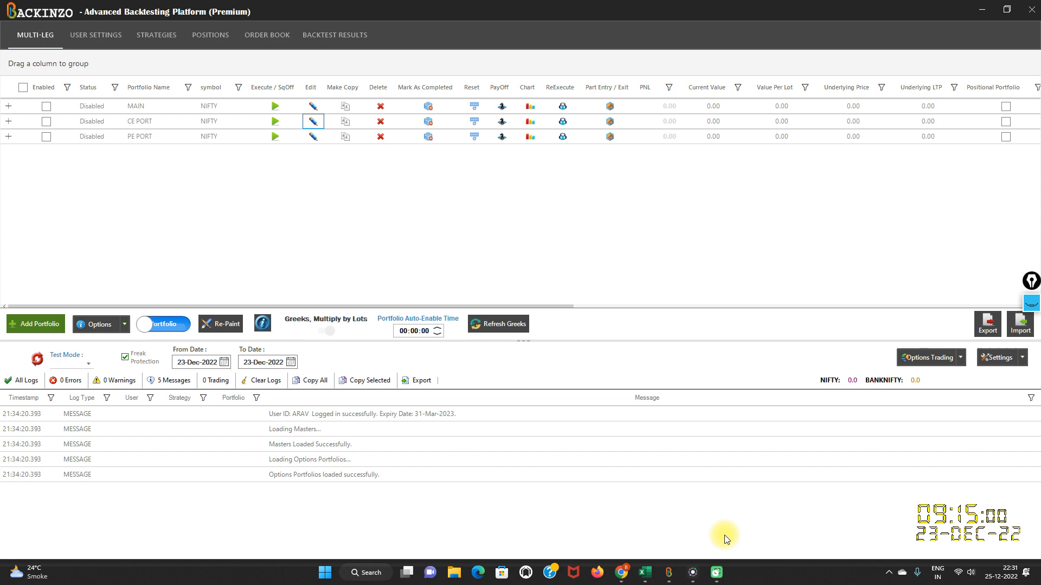
Switch to Excel and review the notes on re-executing a portfolio only 6 times.
click(644, 573)
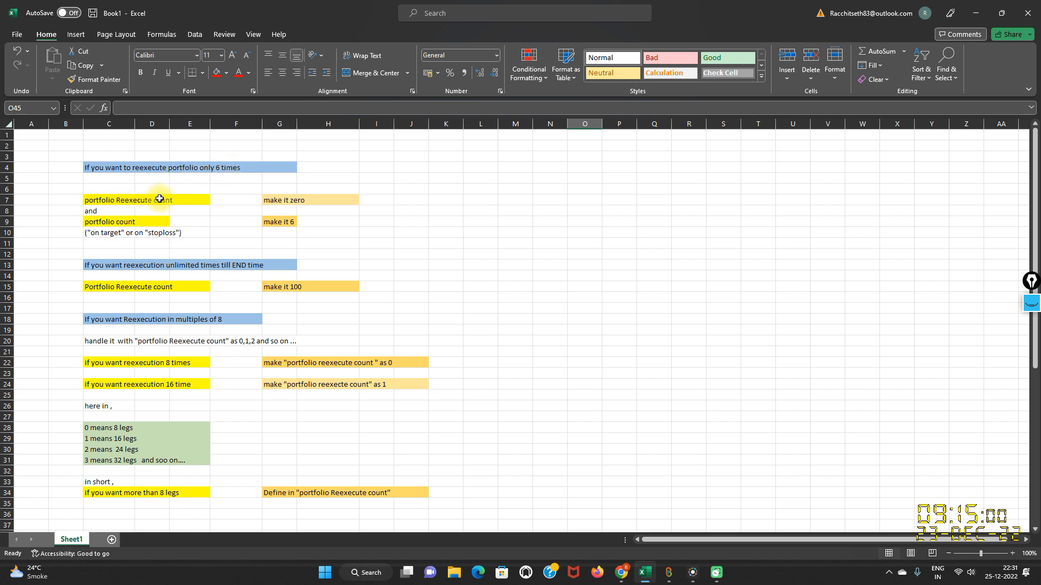
click(289, 201)
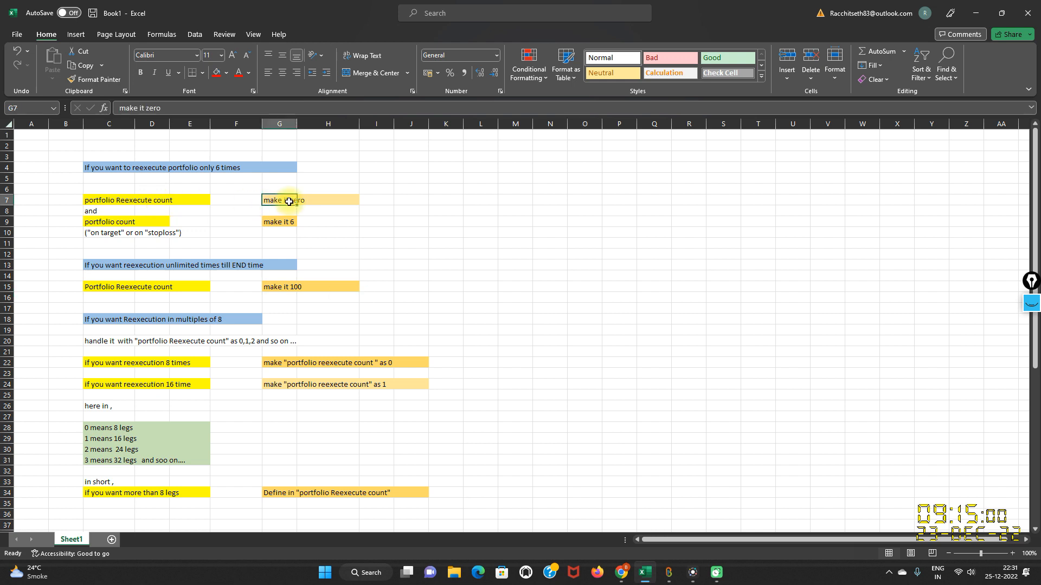
click(103, 224)
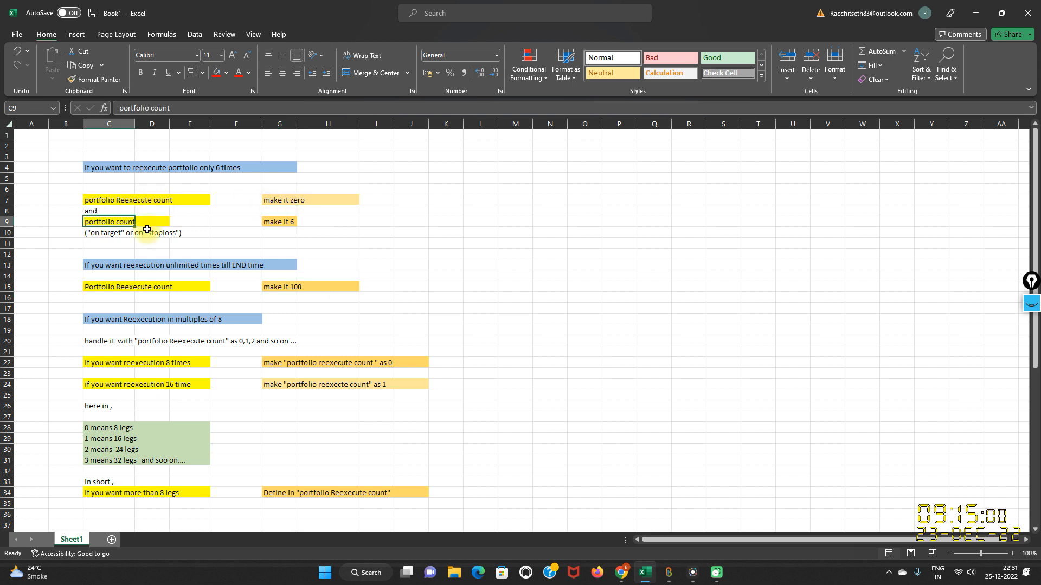
click(289, 226)
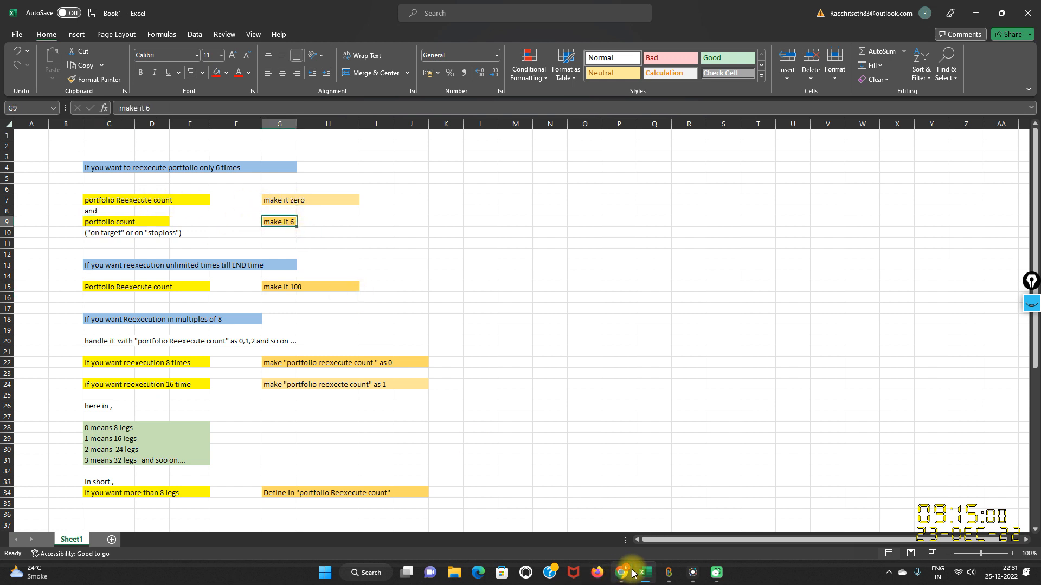
Switch back to Backinzo and examine CE PORT's Portfolio ReExecute Count setting against the Excel notes.
click(669, 572)
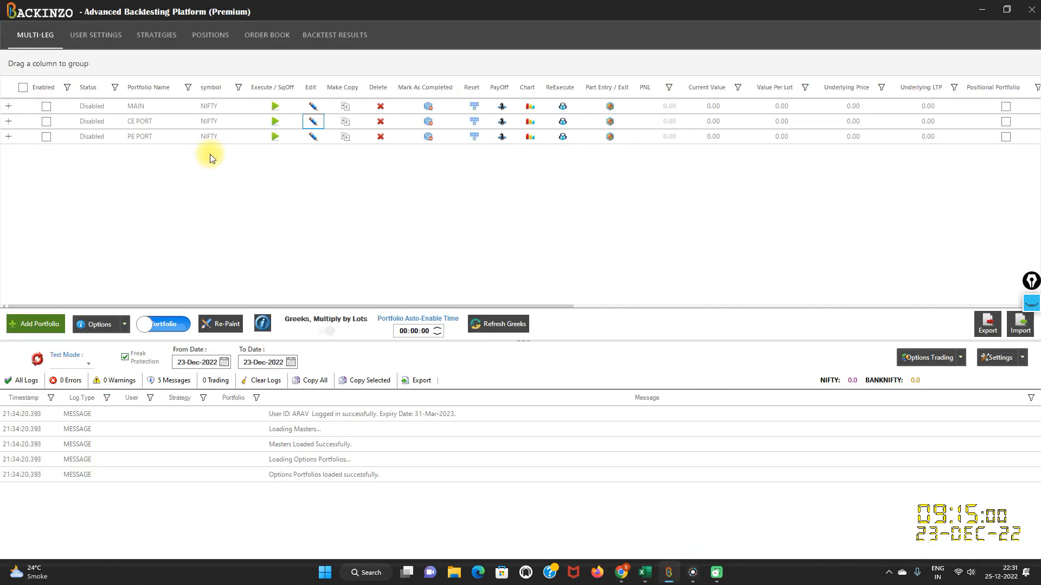
click(312, 122)
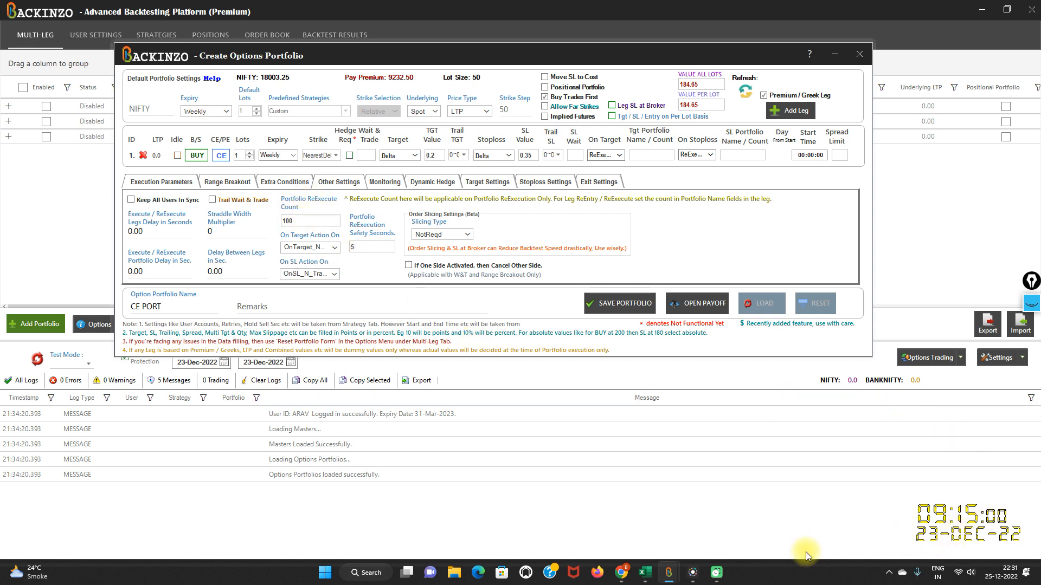
click(644, 572)
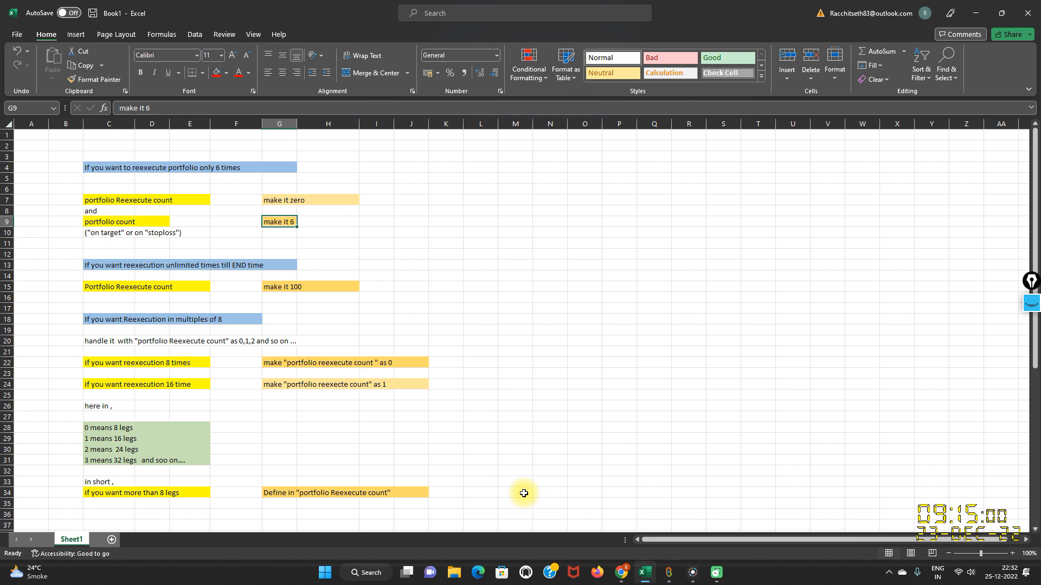
click(675, 576)
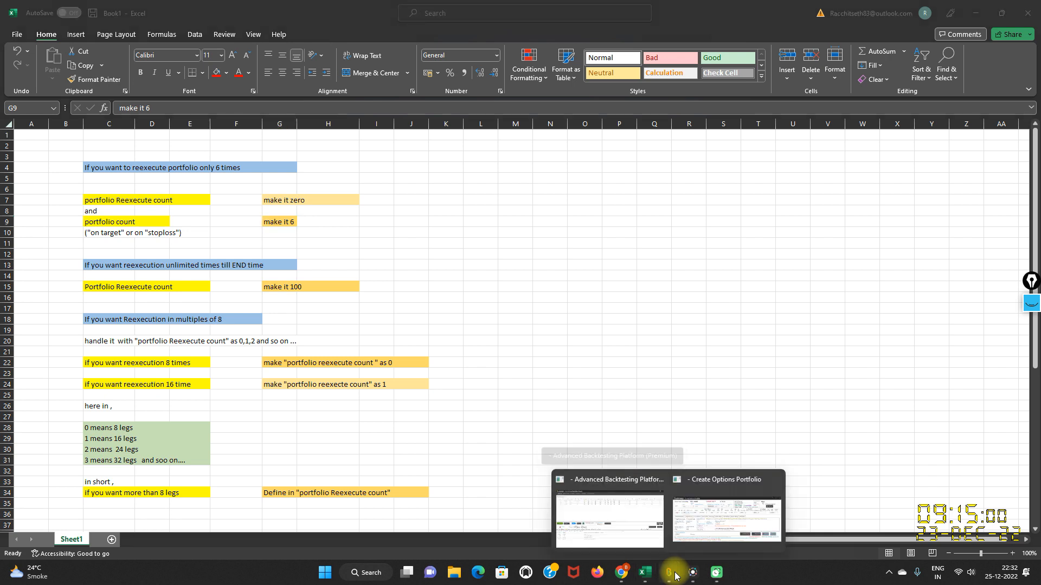
click(722, 525)
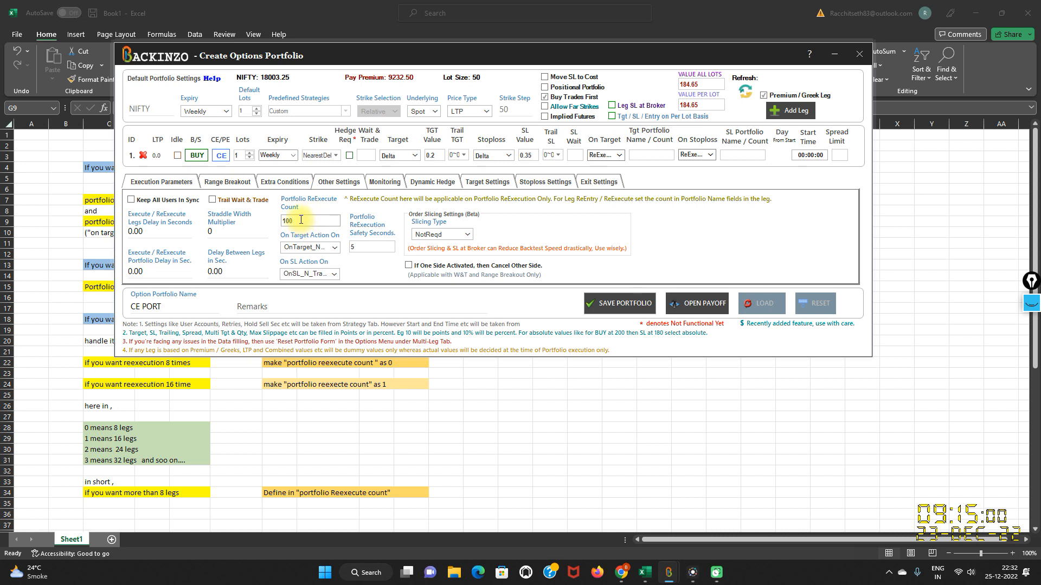
Switch to Excel and review the notes on unlimited re-execution and re-execution in multiples of 8.
mouse_move(300, 220)
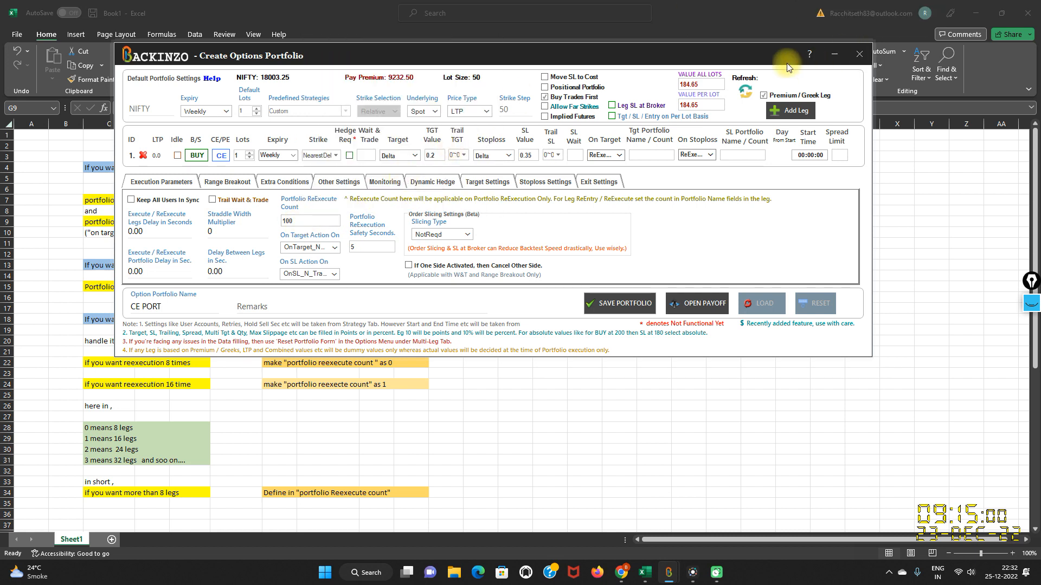
click(834, 51)
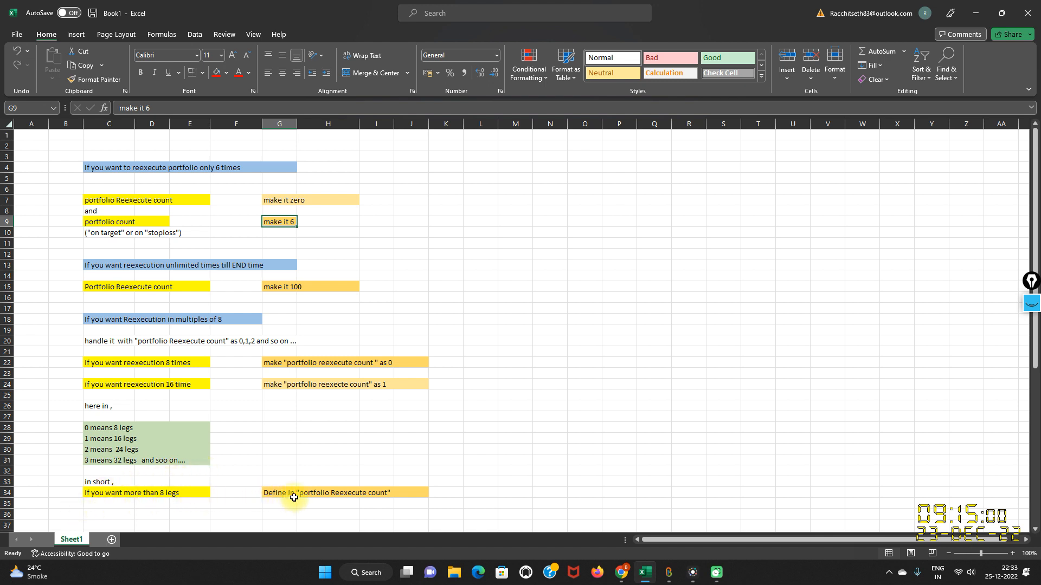
Switch back to Backinzo, save the CE PORT portfolio and return to the multi-leg portfolio list.
click(668, 572)
click(704, 522)
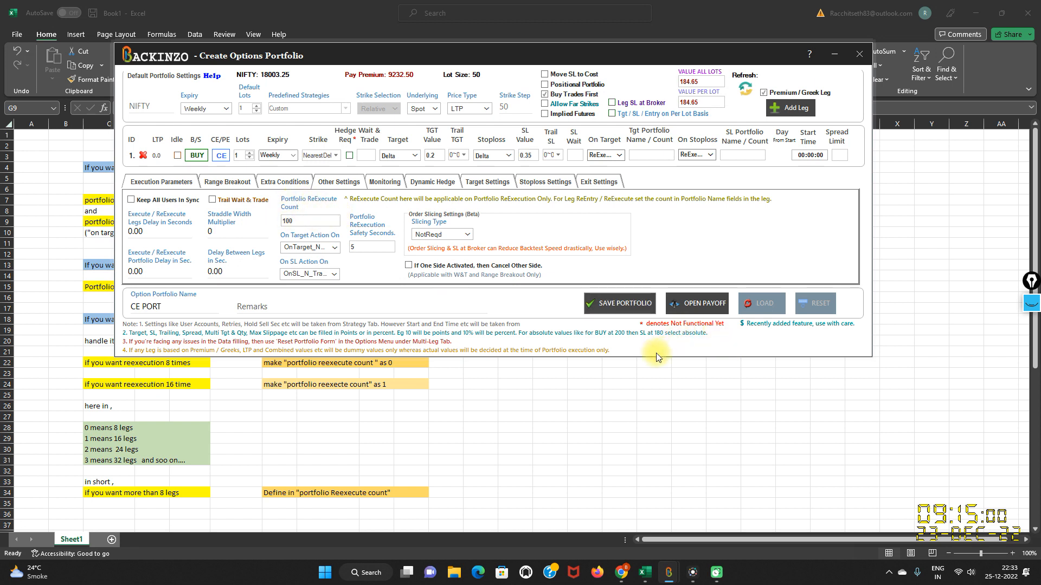
click(610, 308)
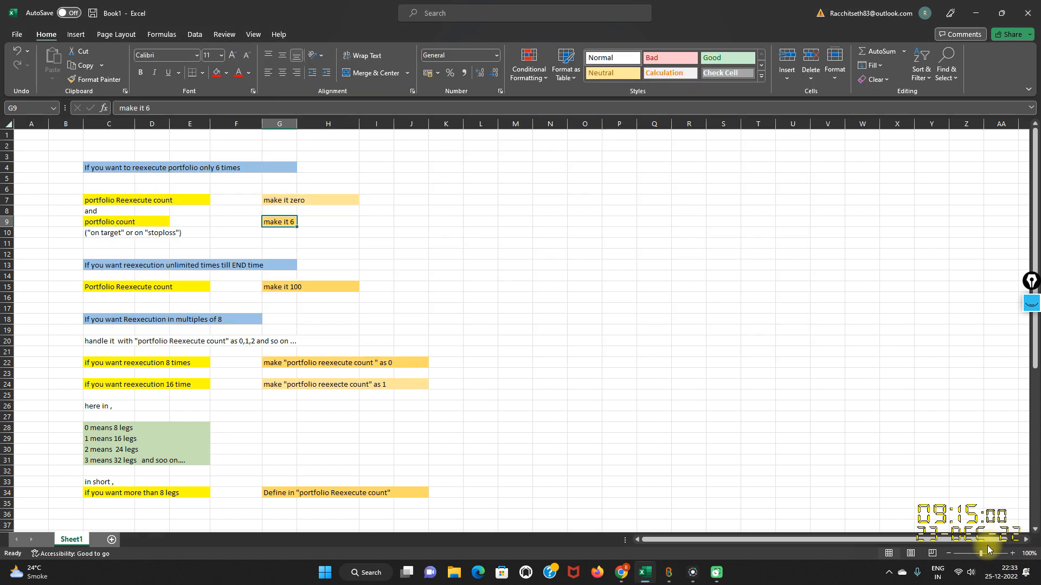
key(alt+Tab)
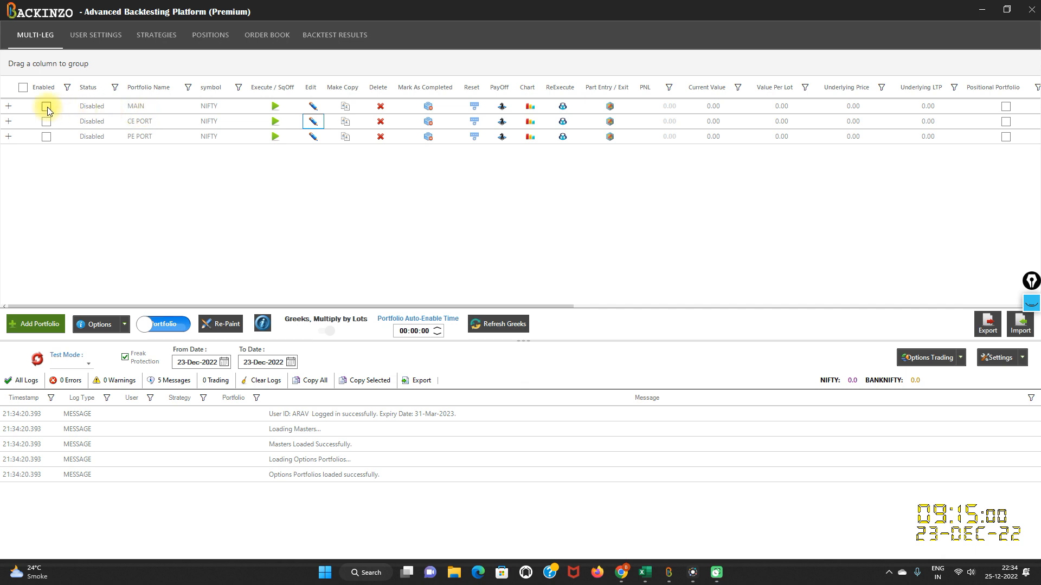
Open the MAIN portfolio for editing and set Delta targets of 0.25 on the sell CE leg and -0.25 on the sell PE leg.
click(313, 107)
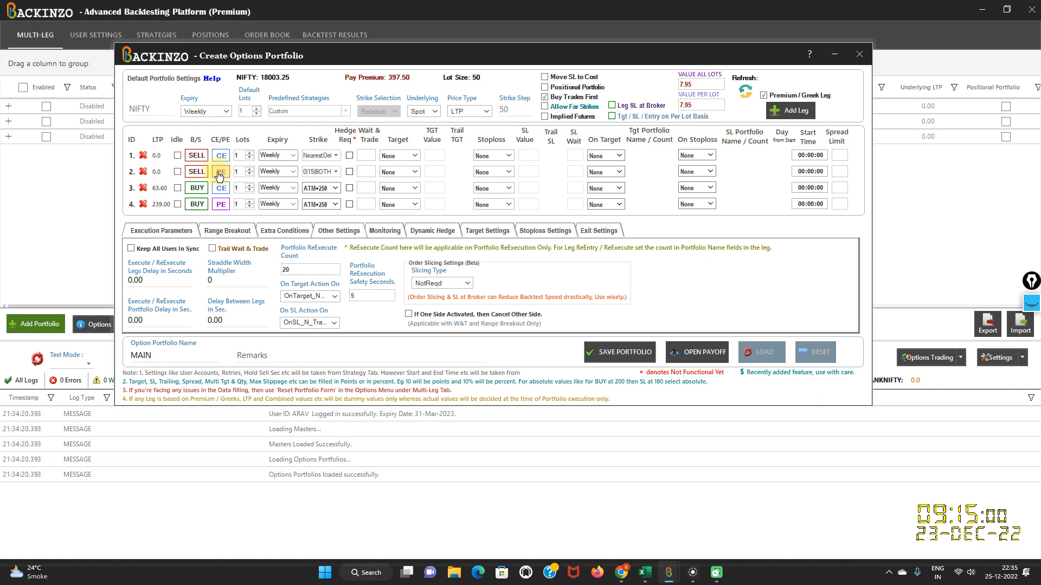
click(414, 158)
click(405, 220)
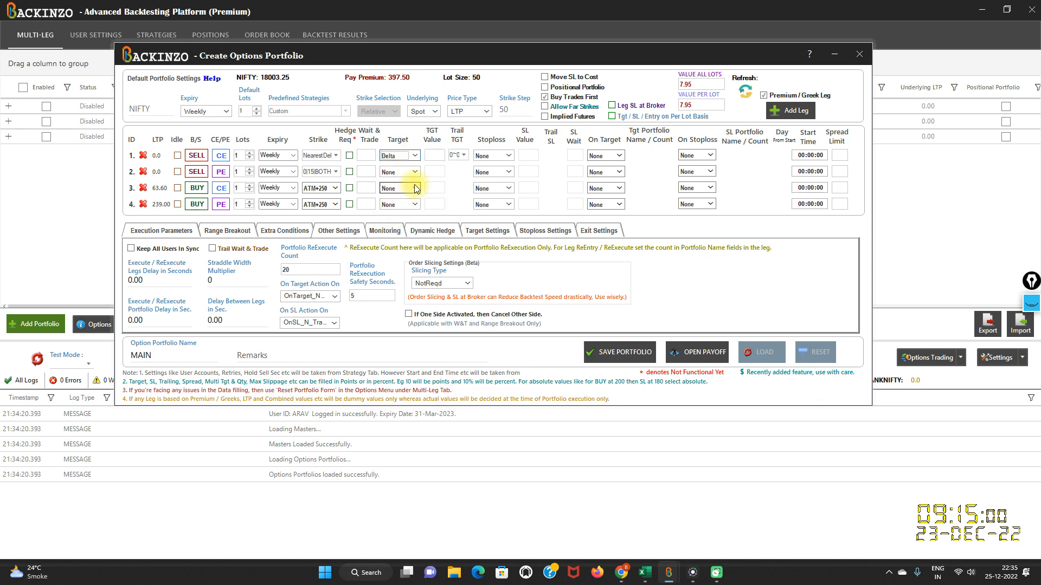
click(415, 173)
click(394, 236)
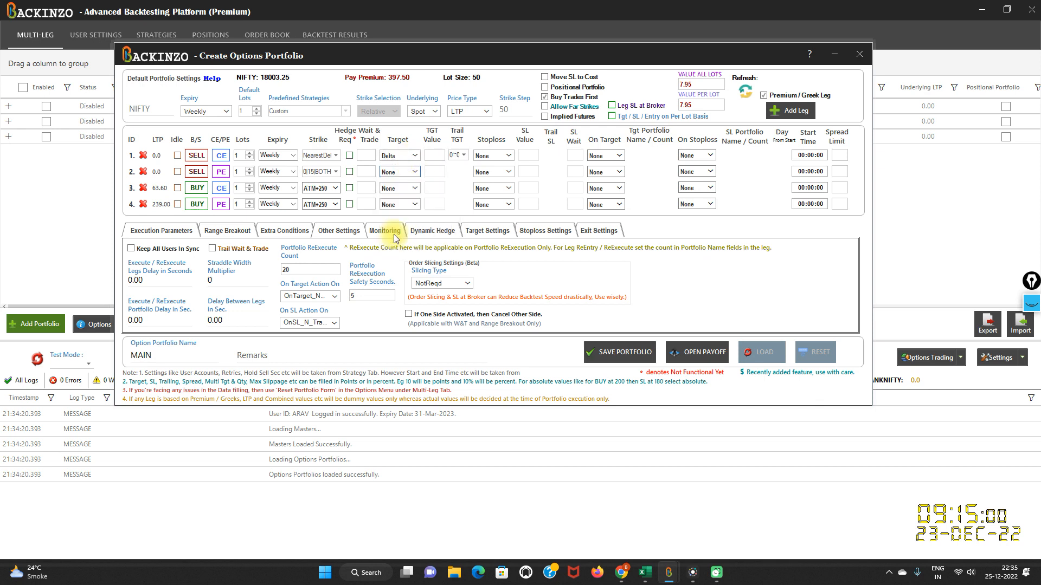
click(436, 156)
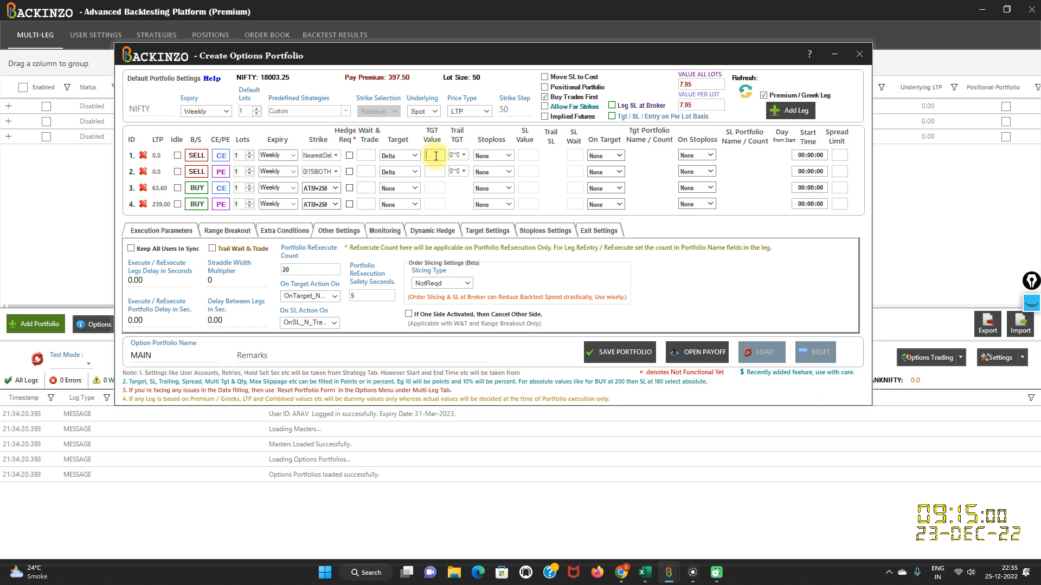
click(429, 173)
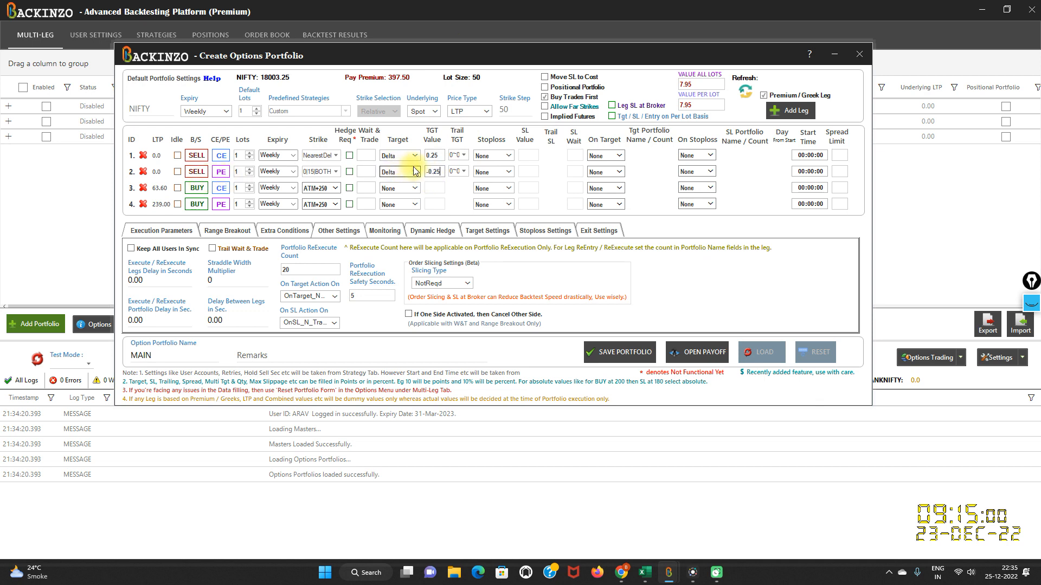
Set Delta stoplosses of 0.35 on the sell CE leg and -0.35 on the sell PE leg.
click(509, 157)
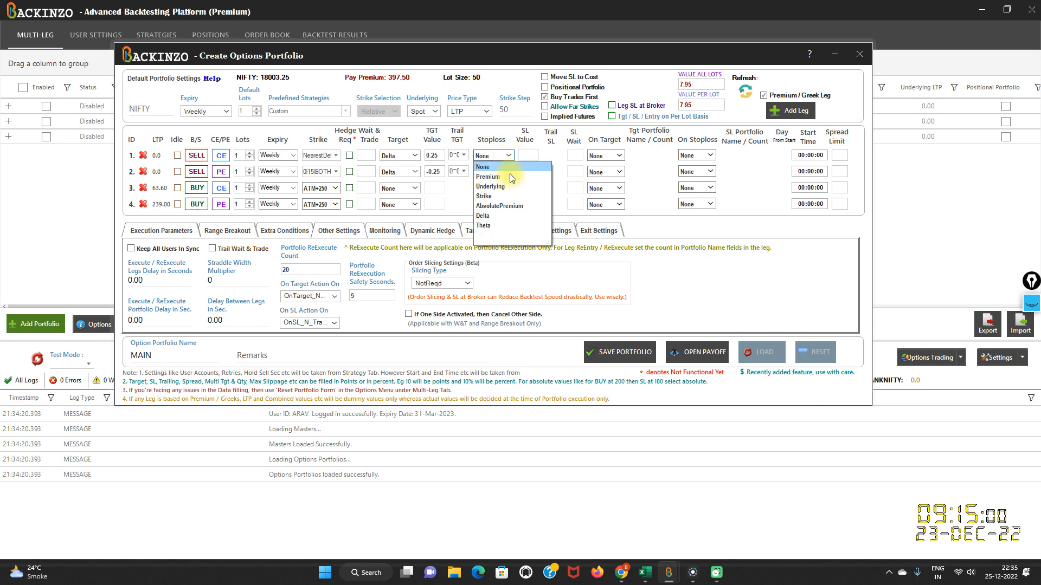
click(503, 215)
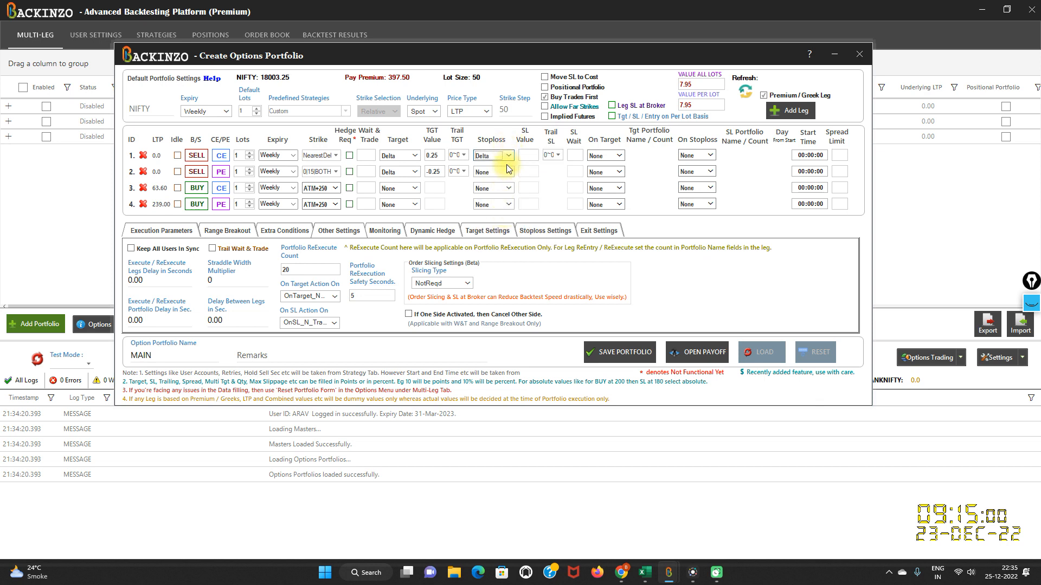
click(509, 173)
click(495, 232)
click(533, 155)
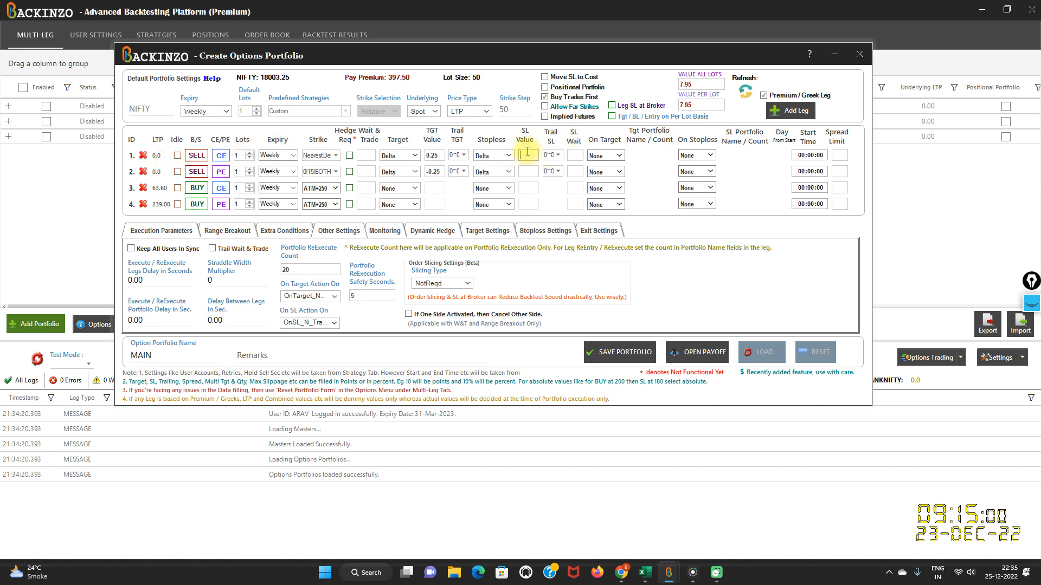
text(0.35)
click(526, 173)
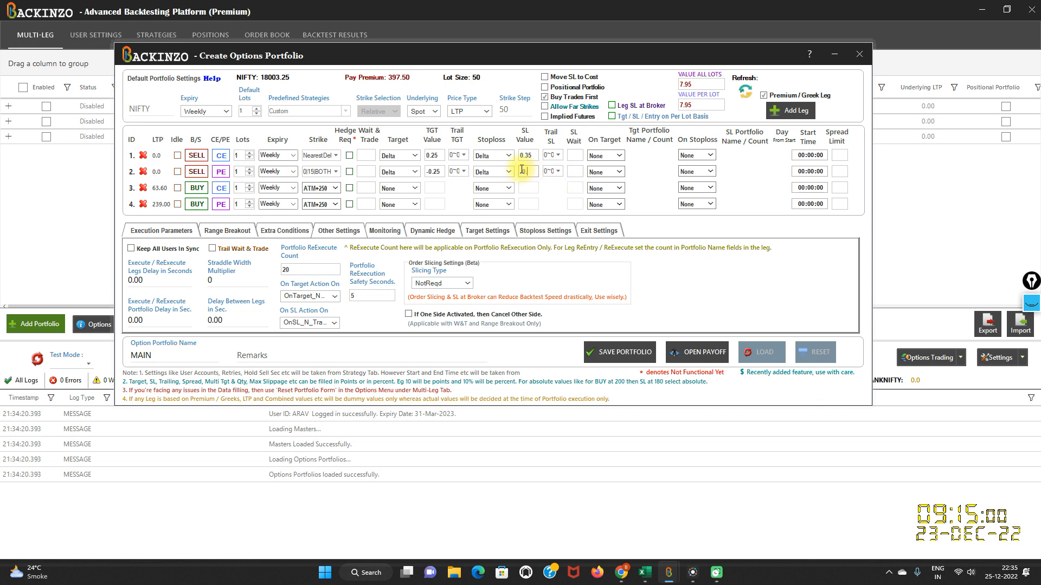
text(-0.35)
Check the NearestDelta strike criteria of the sell CE and sell PE legs.
click(336, 156)
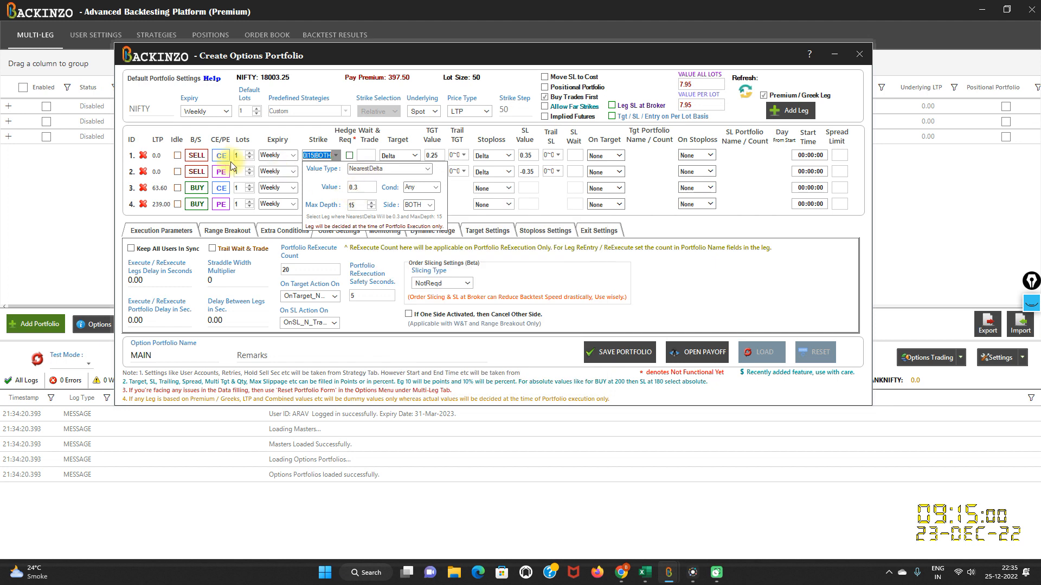
click(331, 172)
mouse_move(363, 202)
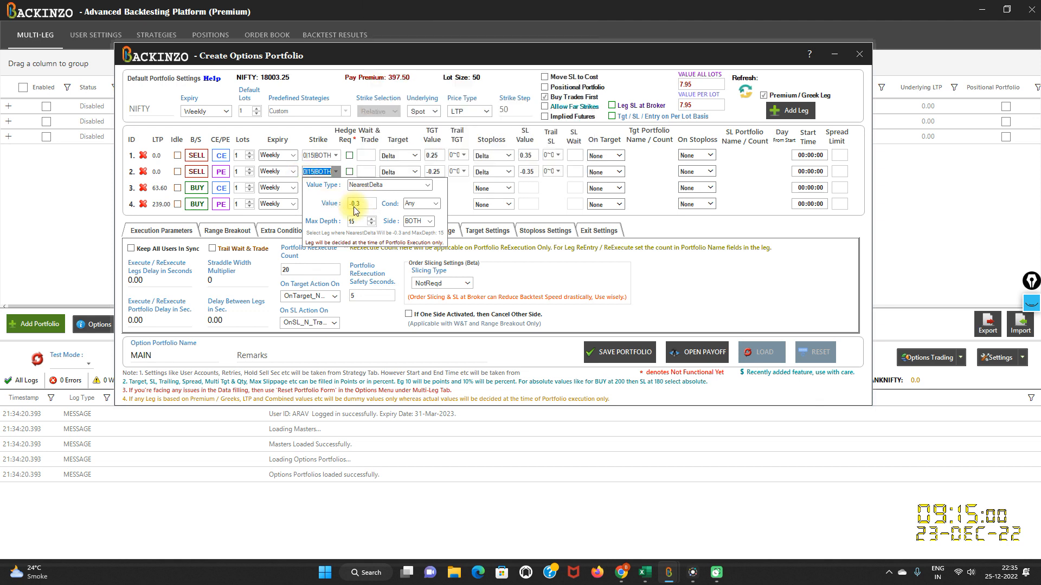
click(294, 134)
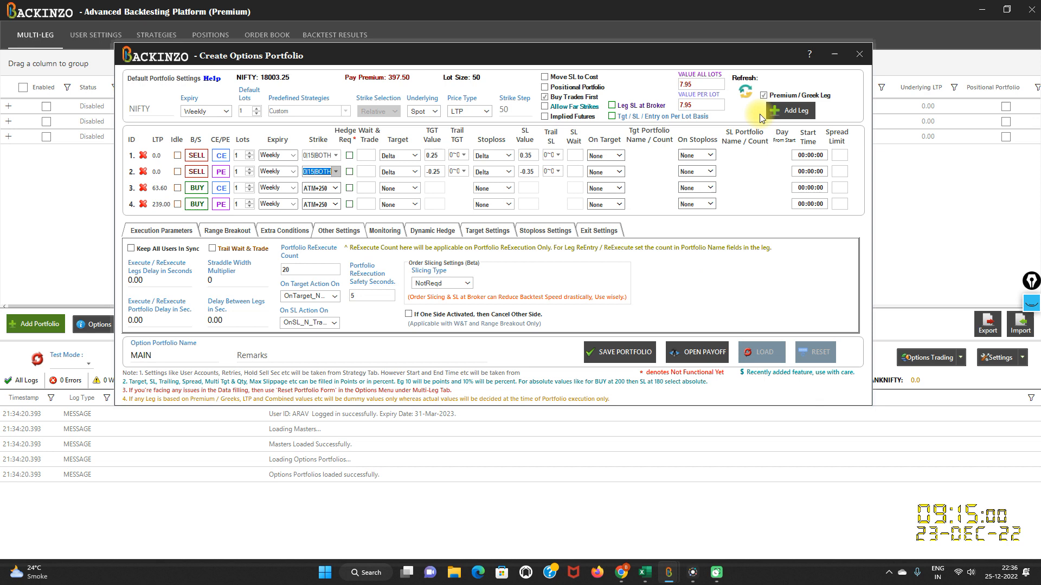
Set the On Target action of both sell legs to Execute_Other_Portfolio.
click(620, 157)
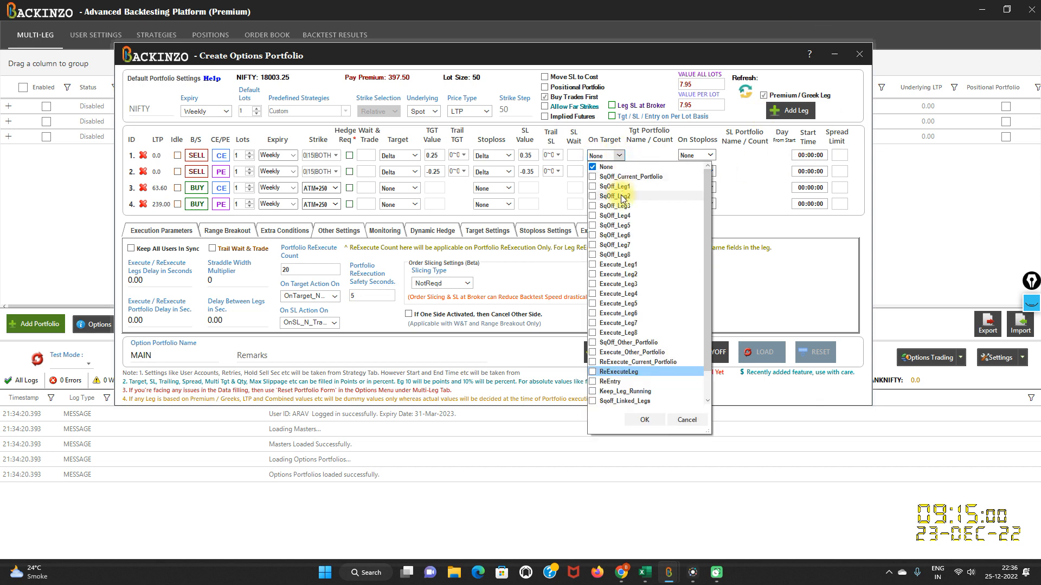
scroll(639, 292, down, 1)
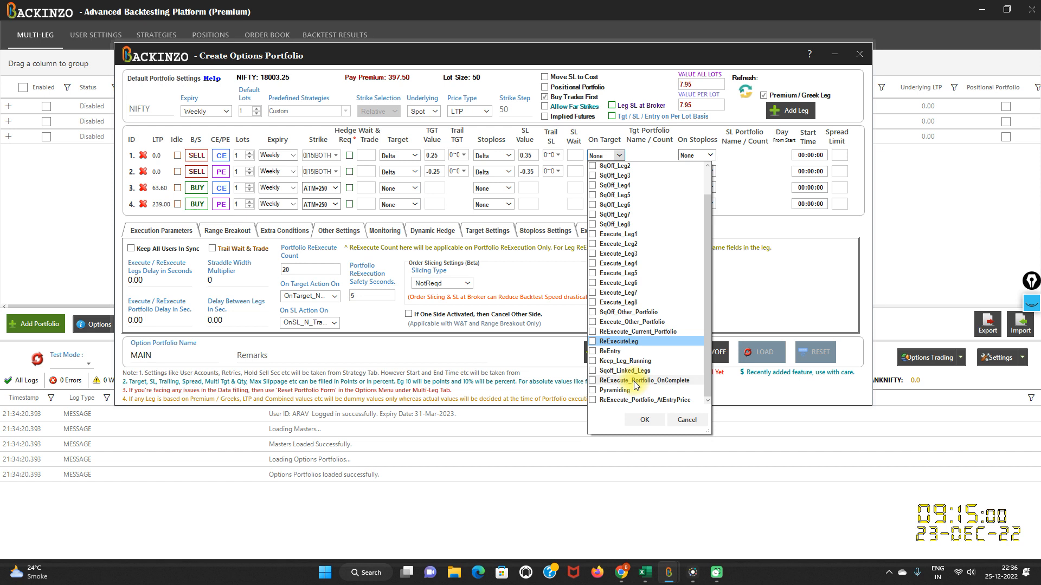
click(641, 322)
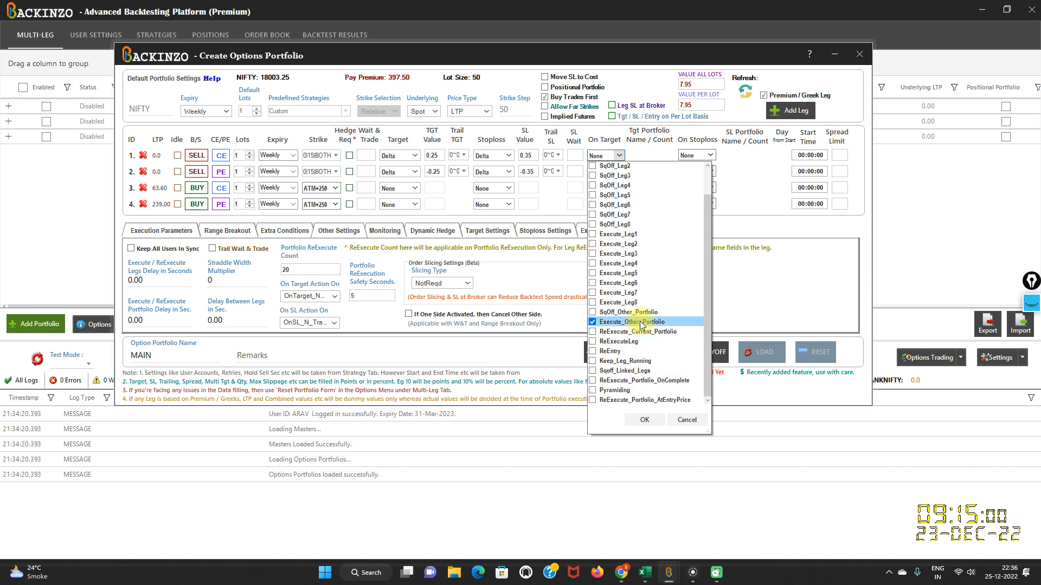
click(645, 420)
click(613, 172)
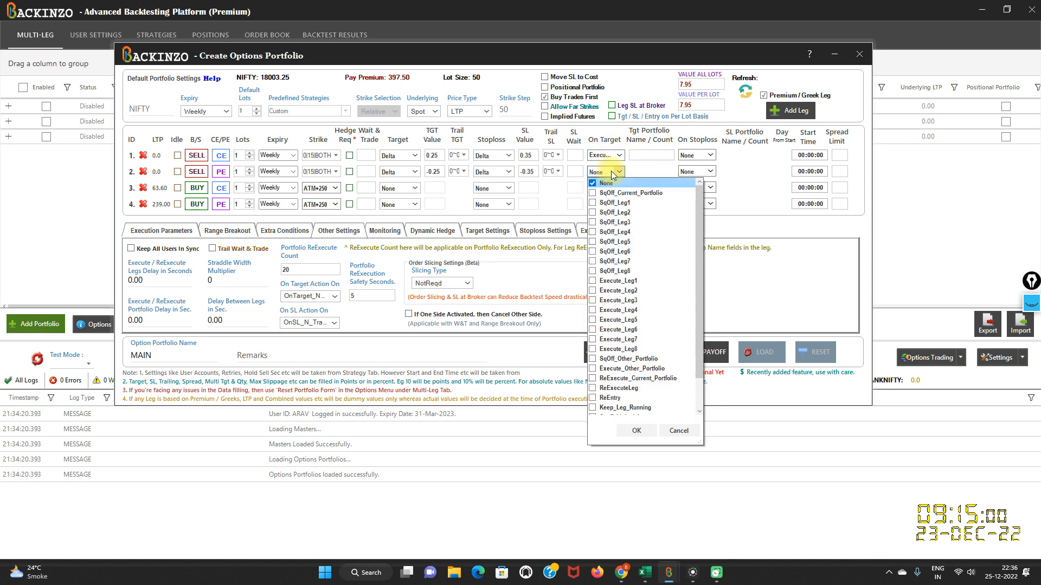
click(639, 370)
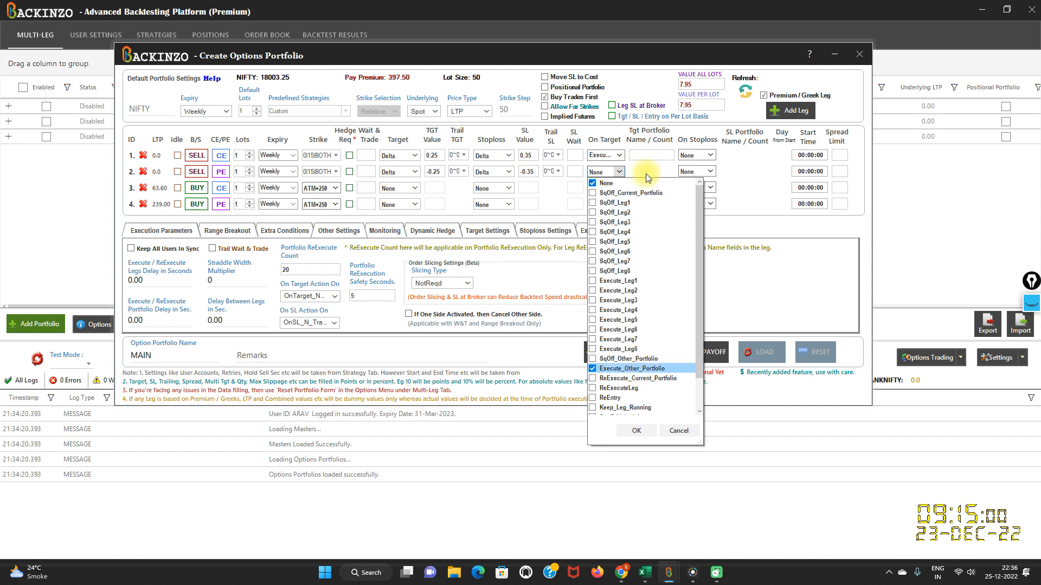
click(632, 432)
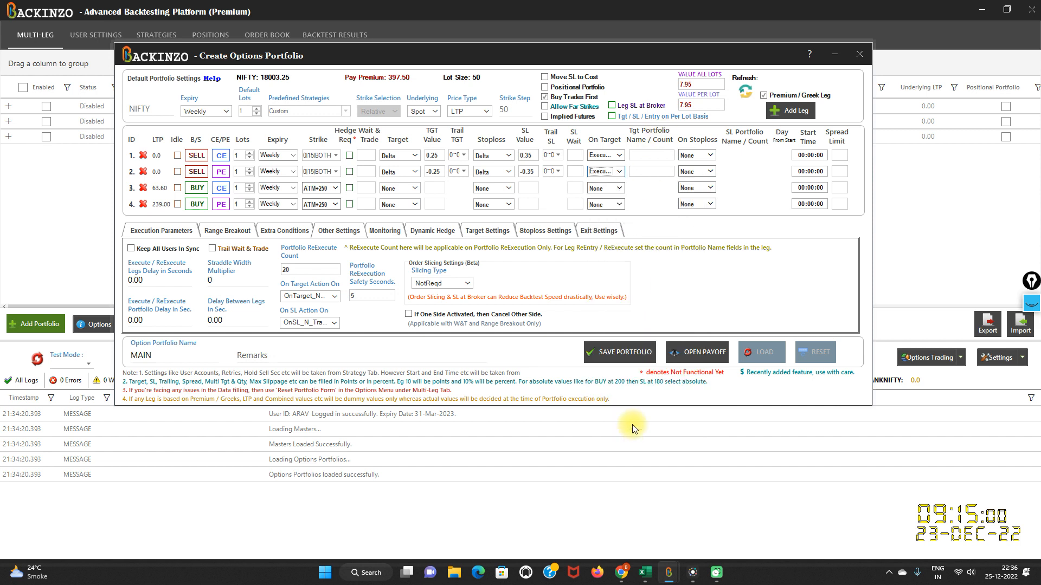
Set the On Stoploss action of both sell legs to Execute_Other_Portfolio.
click(699, 155)
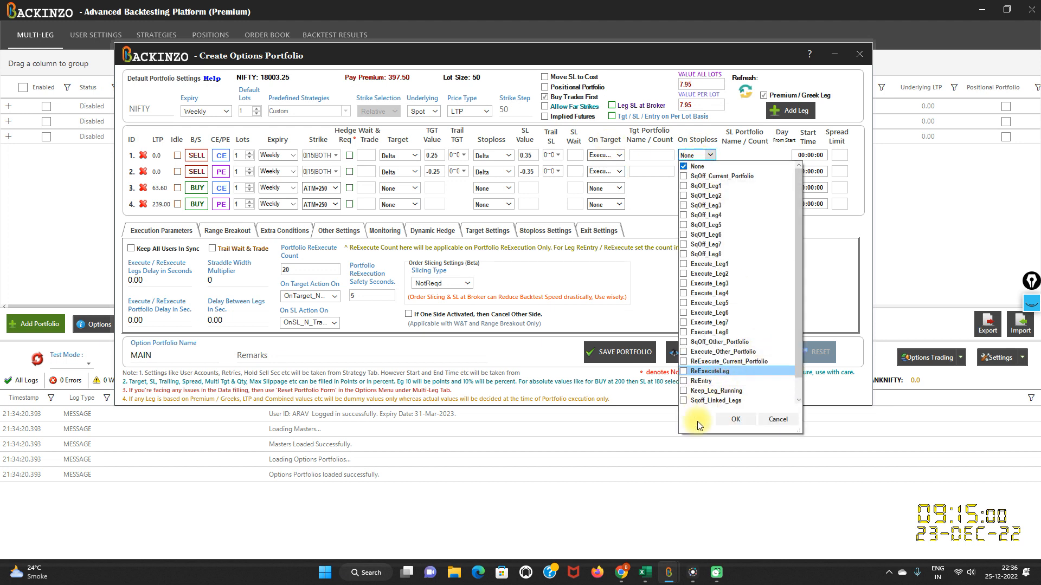
scroll(697, 350, down, 1)
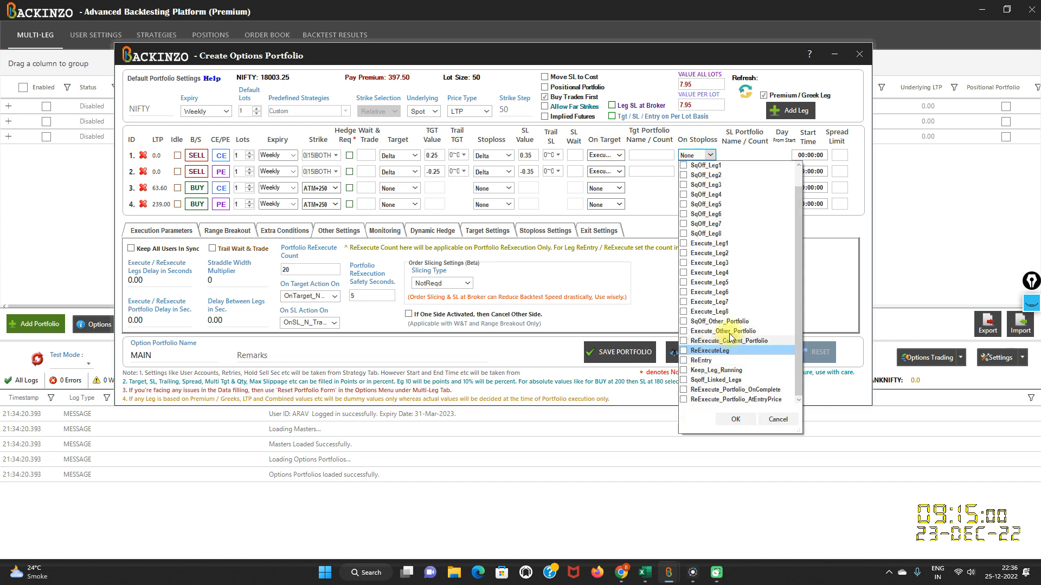
click(729, 331)
click(734, 419)
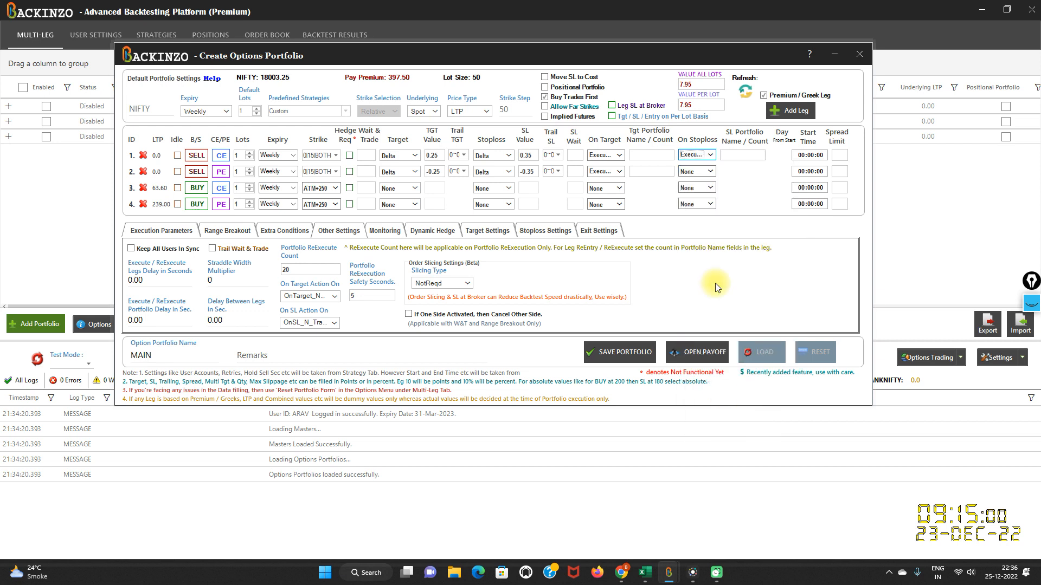
click(699, 171)
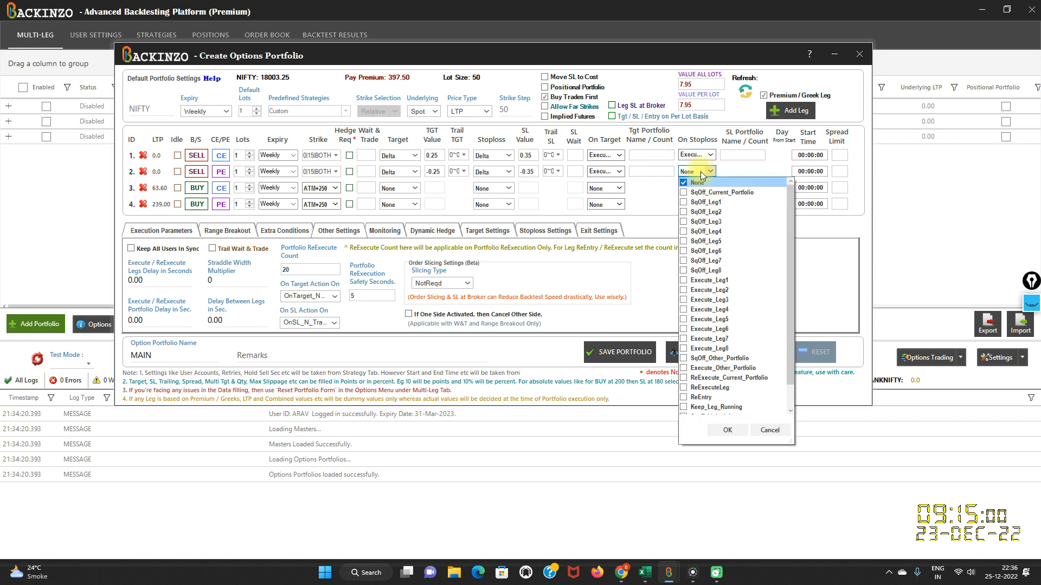
click(720, 369)
click(727, 430)
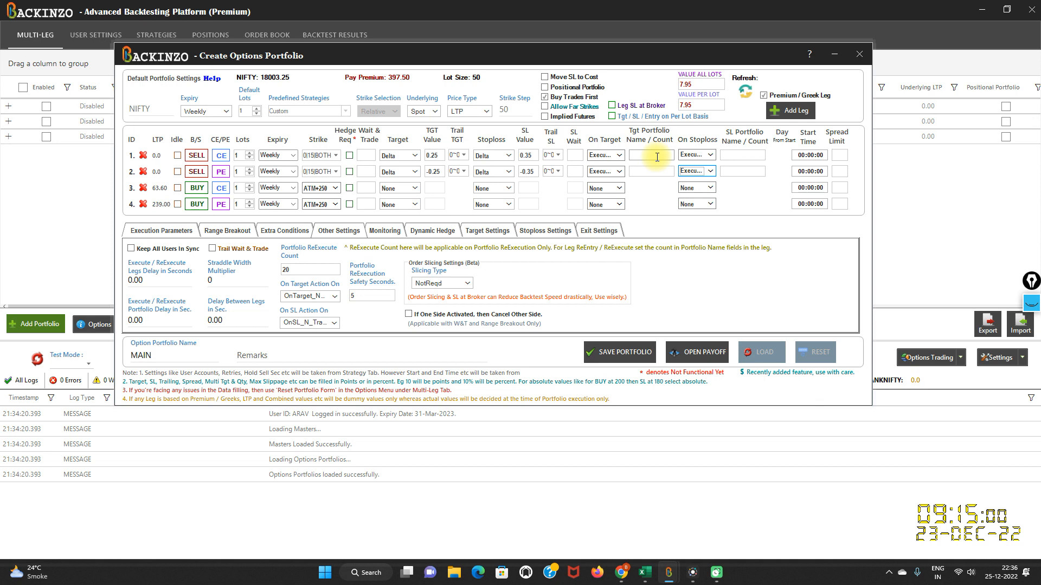
Enter CE PORT as the sell CE leg's target and stoploss portfolio name, and PE PORT for both on the sell PE leg.
drag(454, 51, 499, 60)
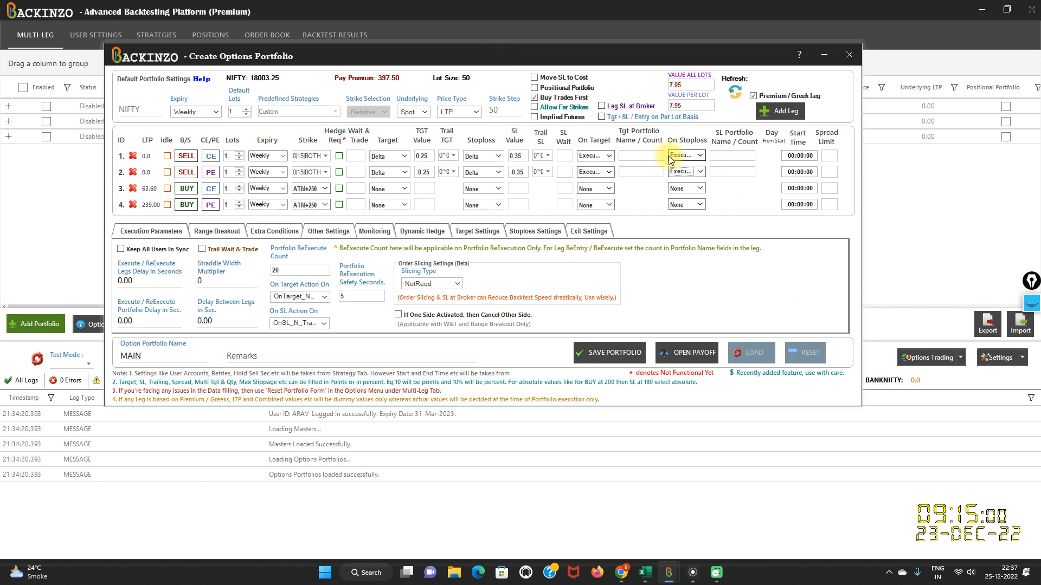
click(640, 155)
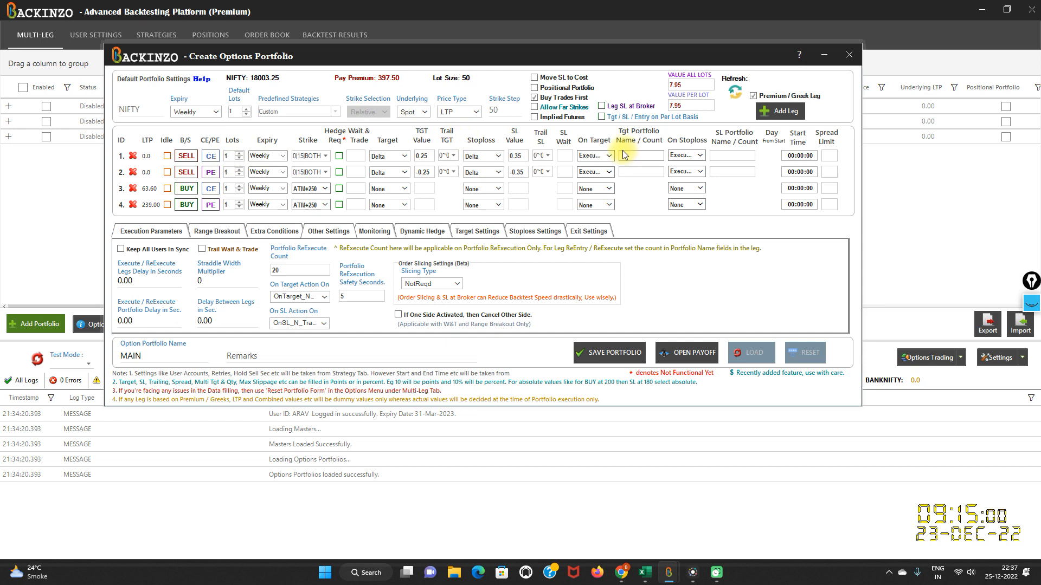
text(E PORT)
click(717, 157)
text(CE PORT)
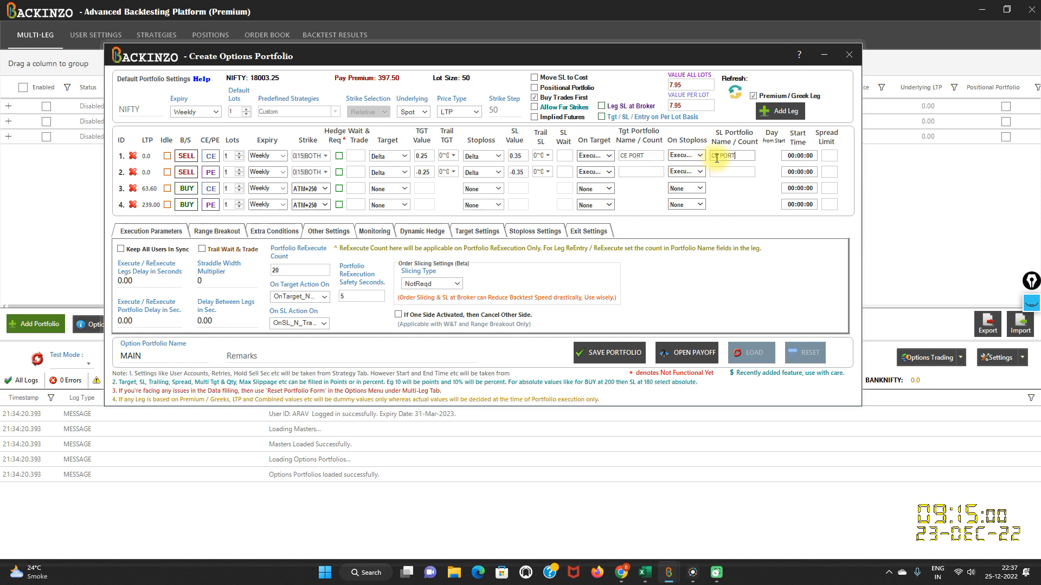
click(632, 173)
text(PE PORT)
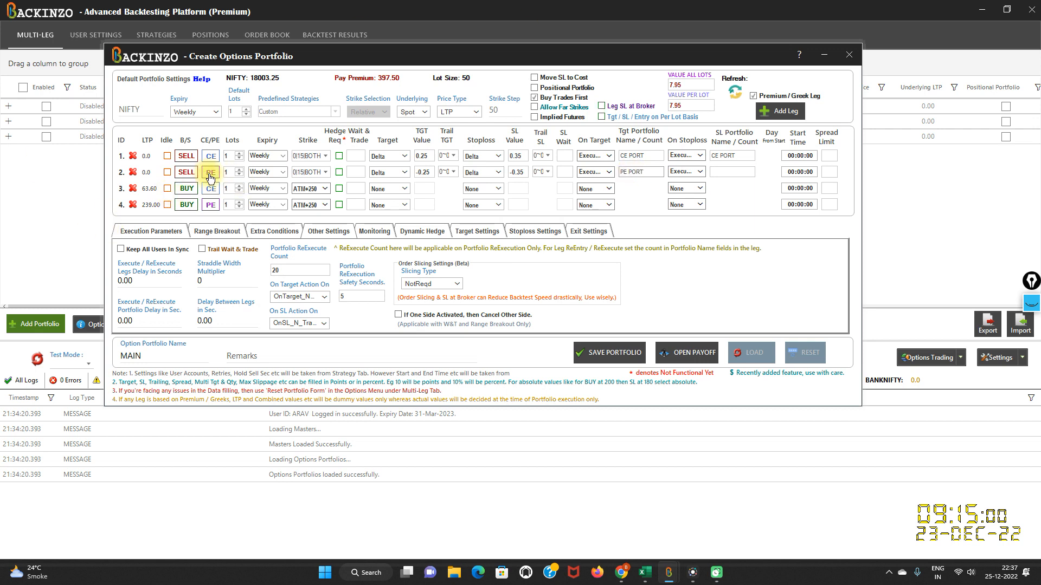
click(735, 173)
text(PE PORT)
Review the On Portfolio Complete choices in MAIN's exit settings, keep None, and save the portfolio.
drag(621, 56, 605, 188)
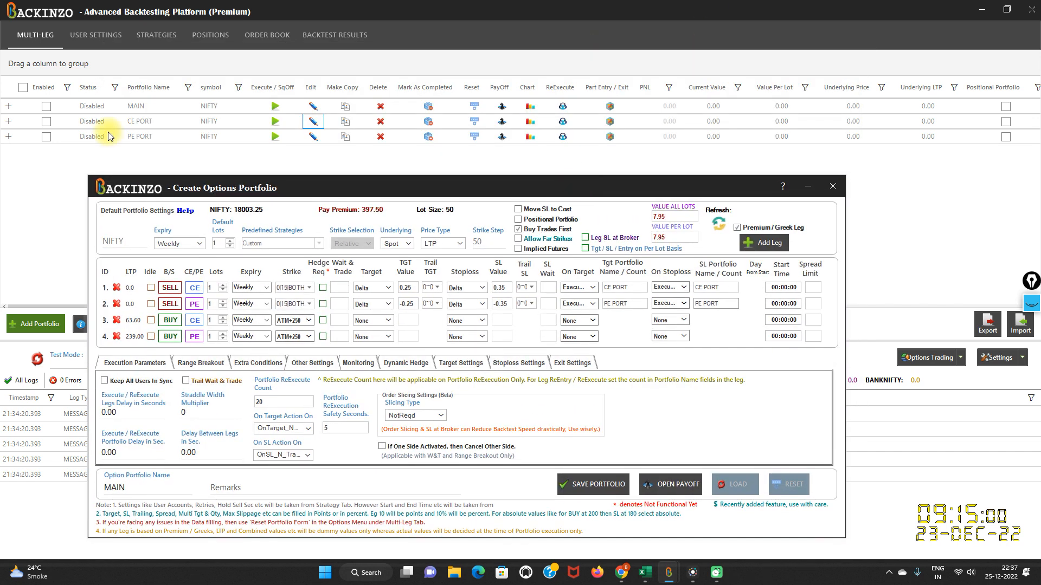
drag(425, 186, 434, 66)
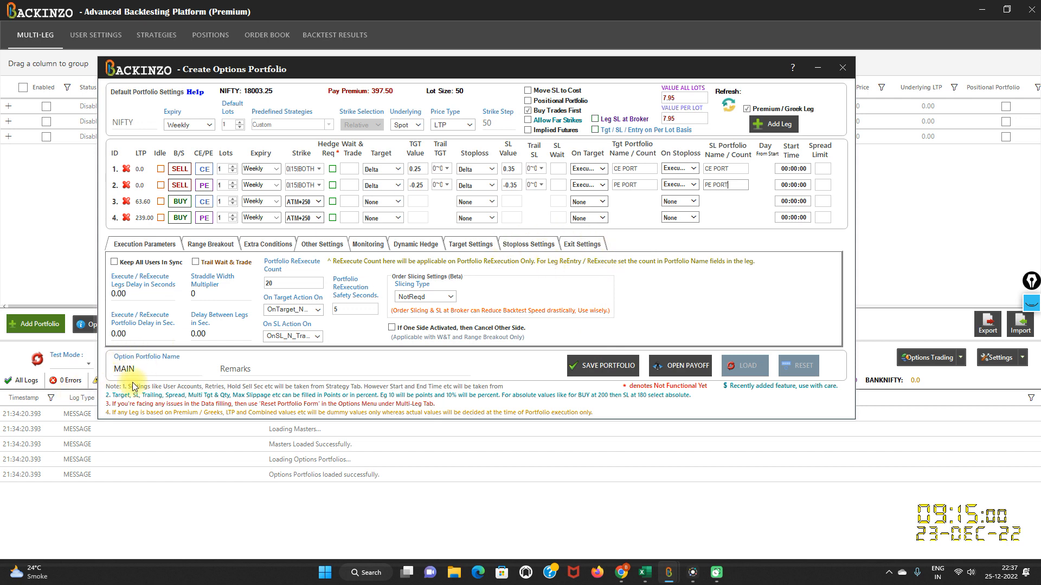
click(582, 243)
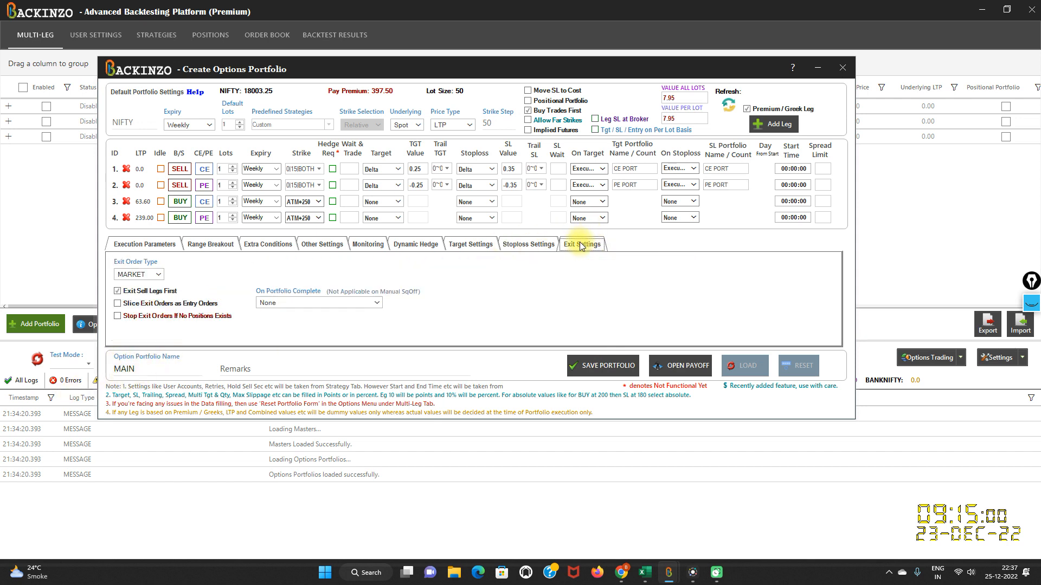
click(325, 304)
click(313, 321)
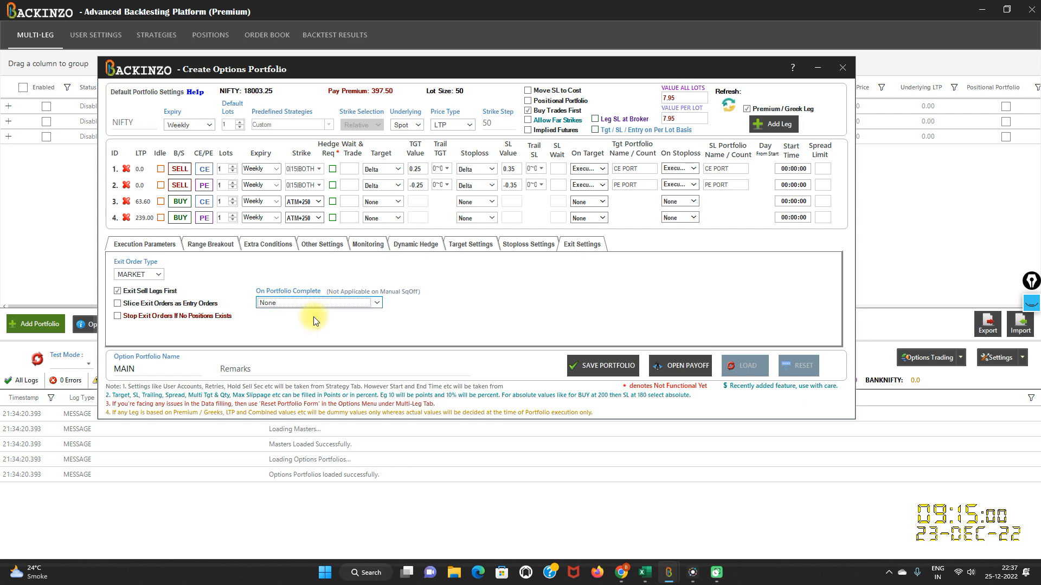
drag(425, 67, 412, 179)
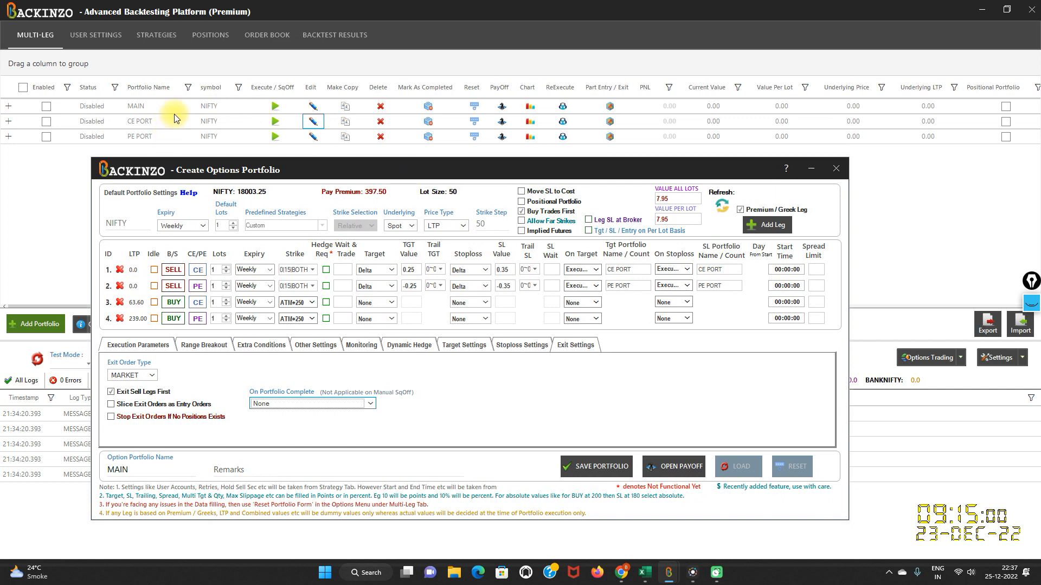
click(368, 407)
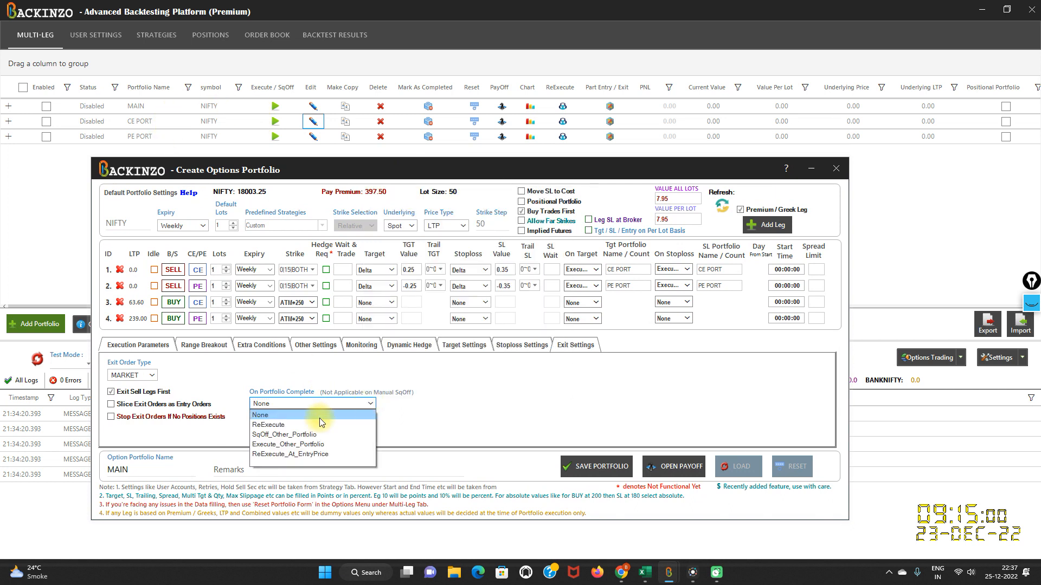
click(314, 389)
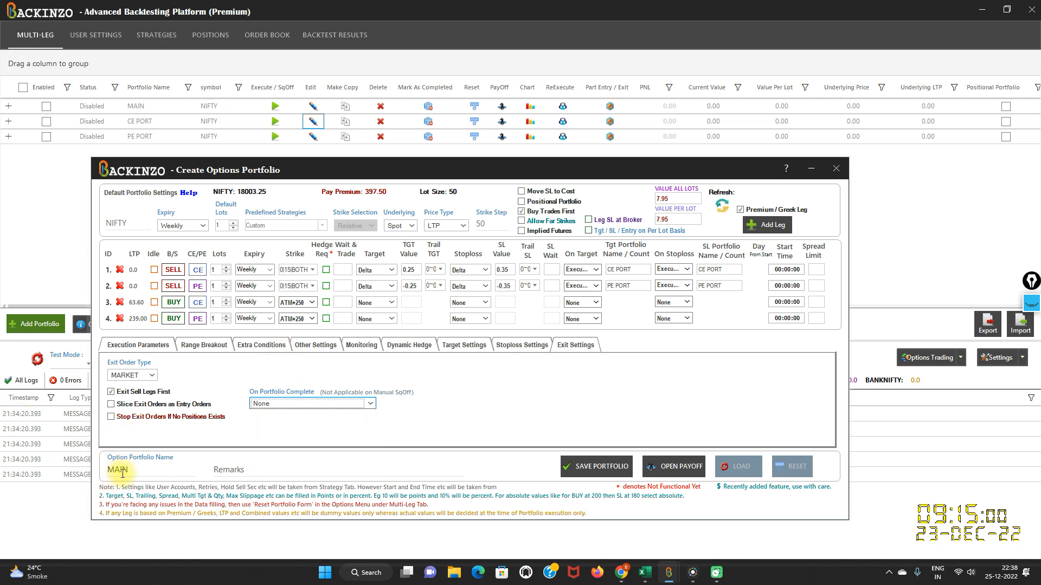
click(368, 405)
click(286, 420)
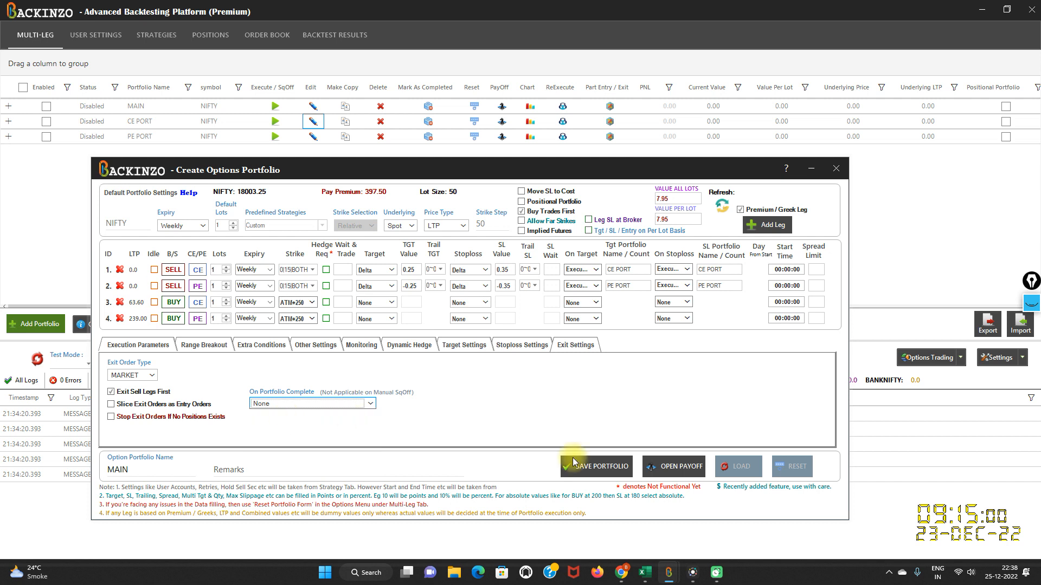
click(595, 469)
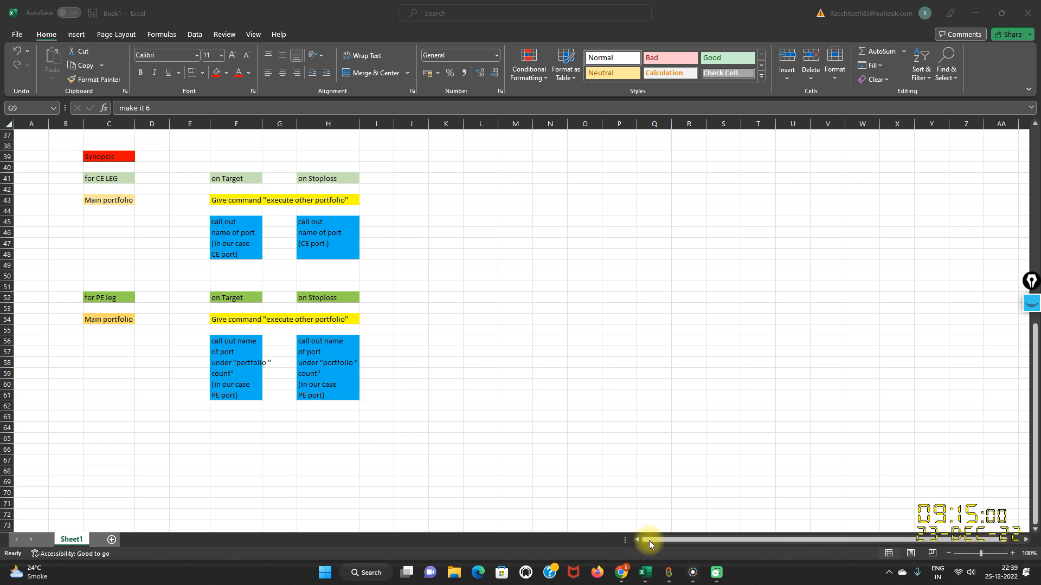
Switch to Backinzo, enable only the MAIN portfolio, and recalibrate the data.
click(668, 573)
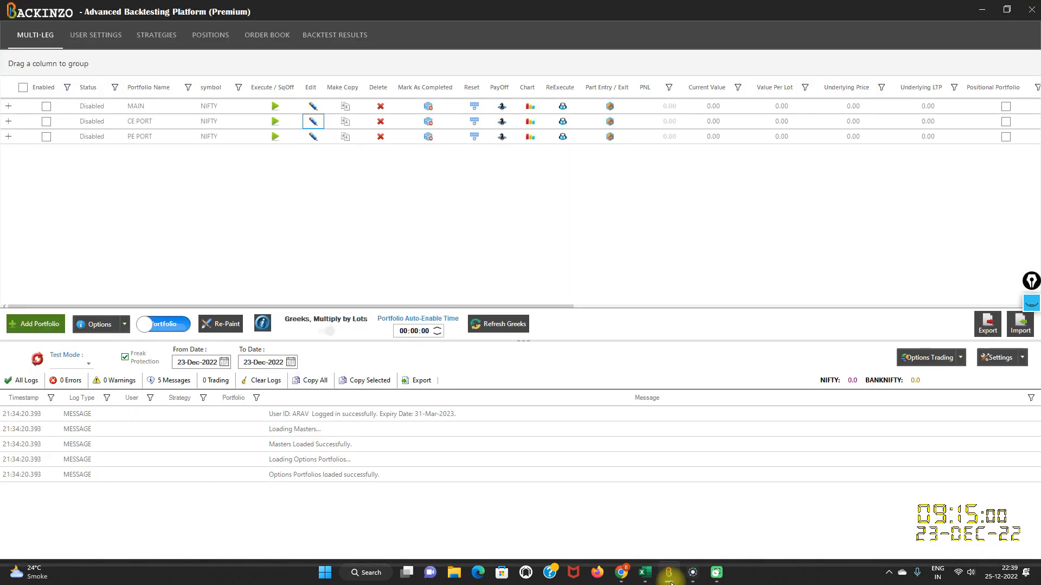
click(46, 107)
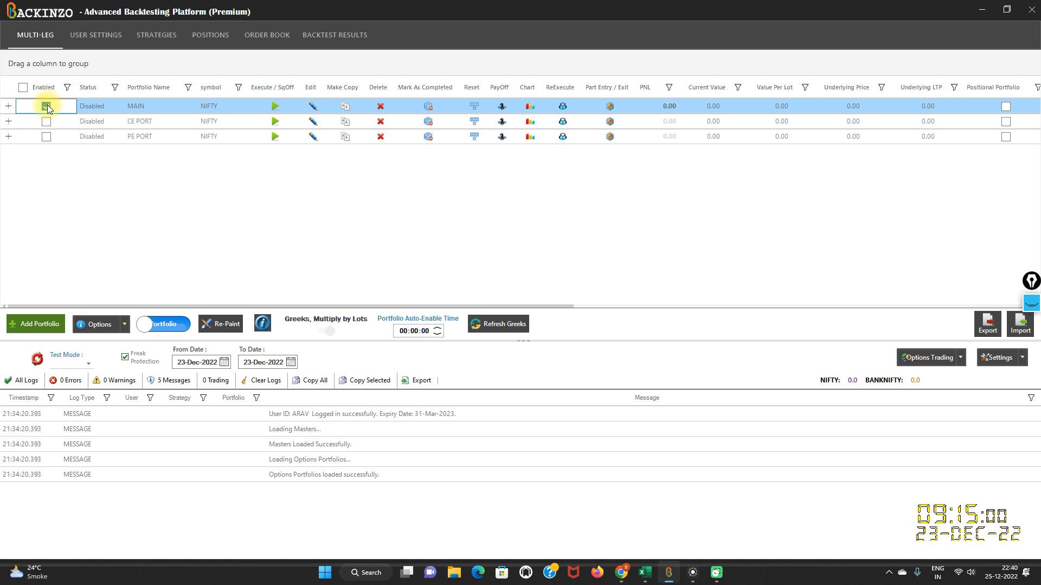
click(39, 359)
Set the test mode to Simulate with Strict Timings enabled and start the test run.
click(88, 363)
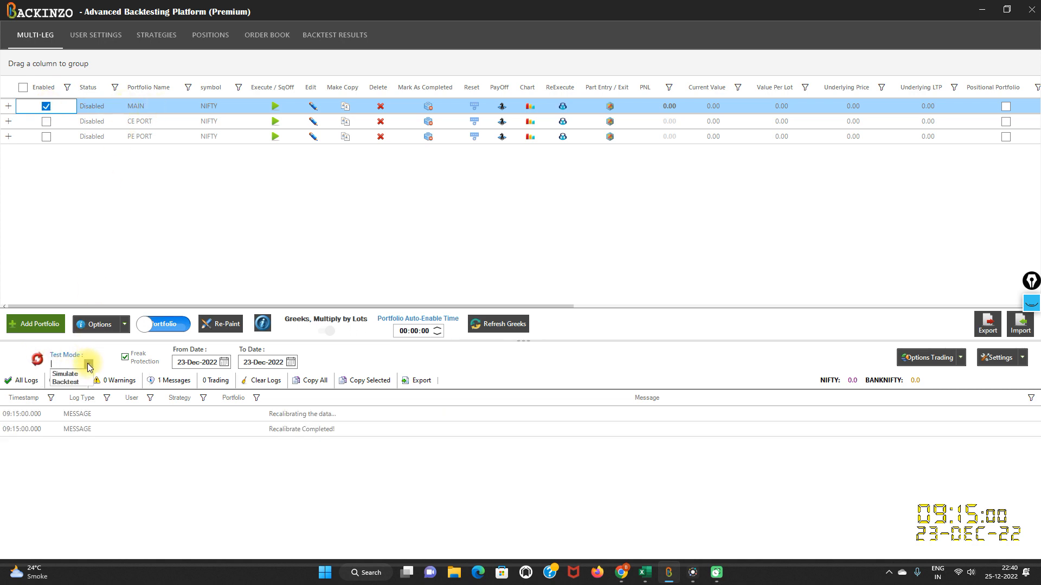
click(75, 374)
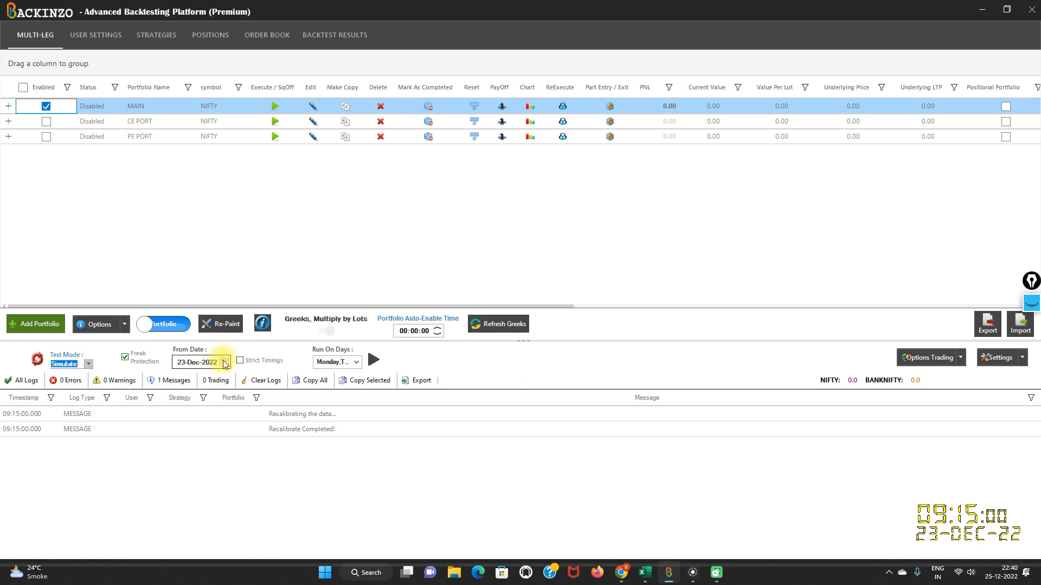
click(240, 361)
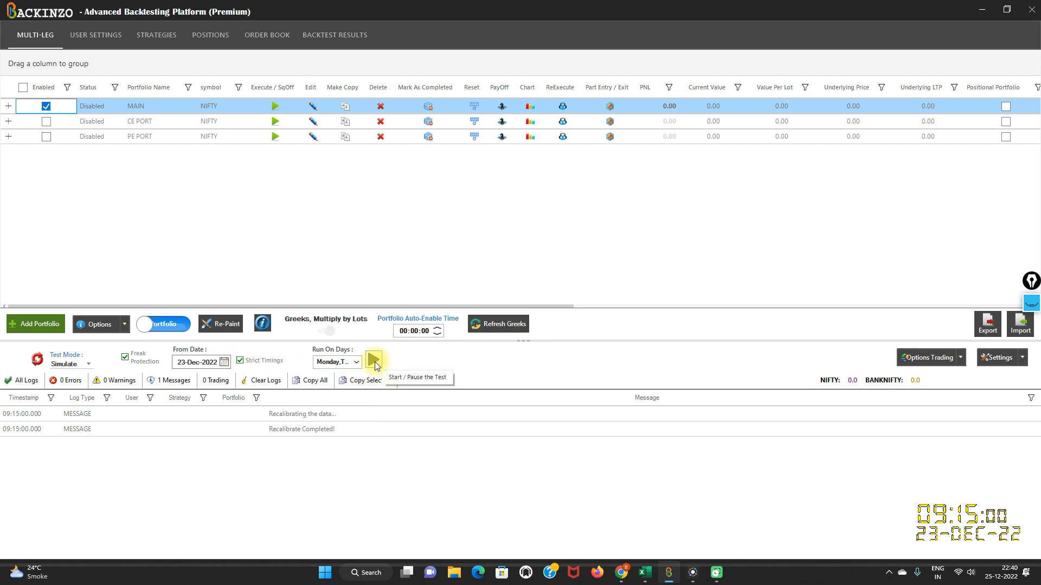
click(373, 360)
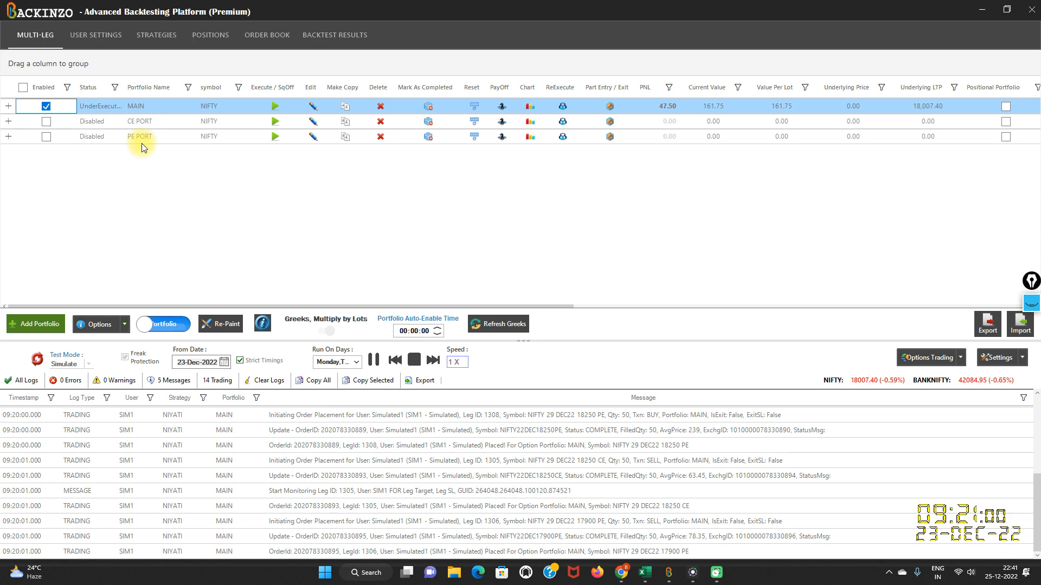
Raise the playback speed of the running simulation to 42 X.
click(435, 359)
click(434, 359)
click(435, 359)
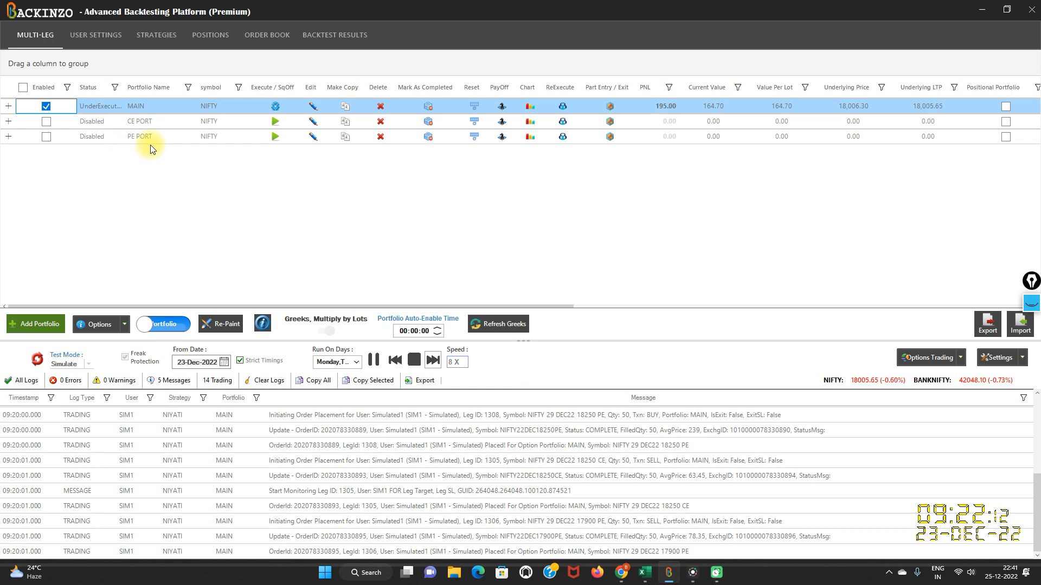
click(439, 360)
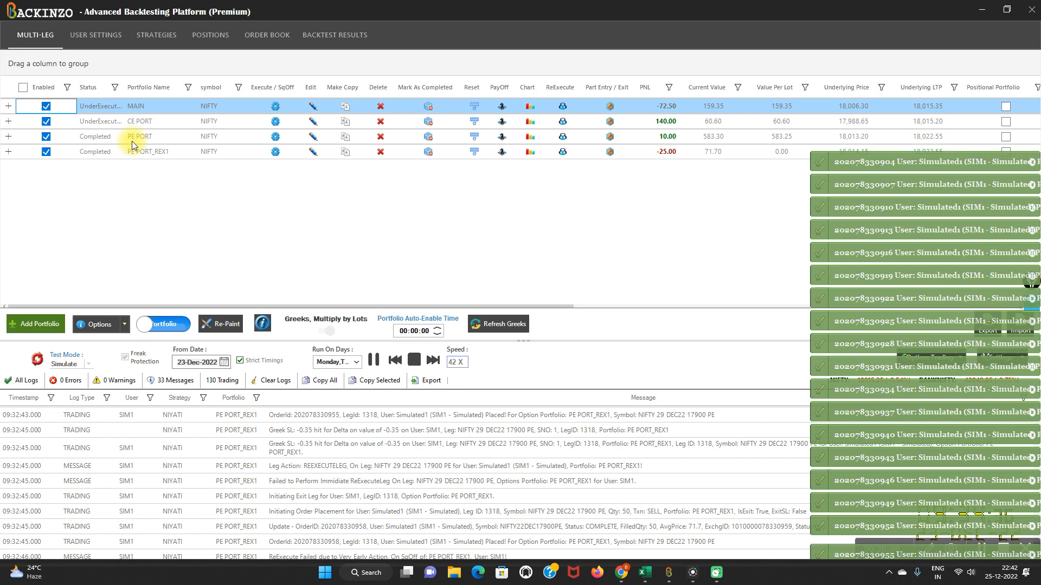
Examine PE PORT's re-executed legs and the simulated user's trade details, then collapse the portfolio's rows.
click(9, 137)
click(8, 137)
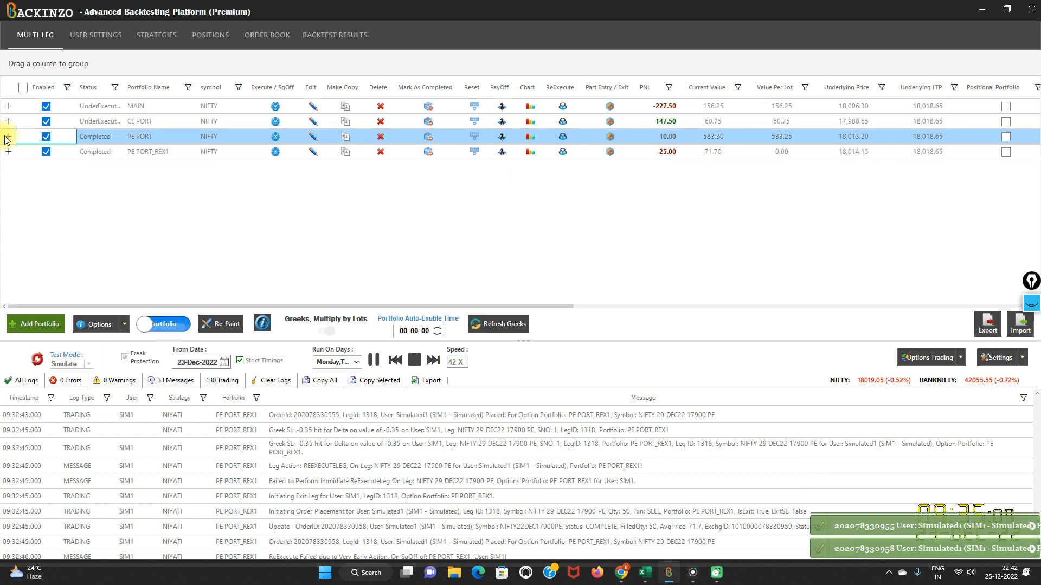
click(9, 139)
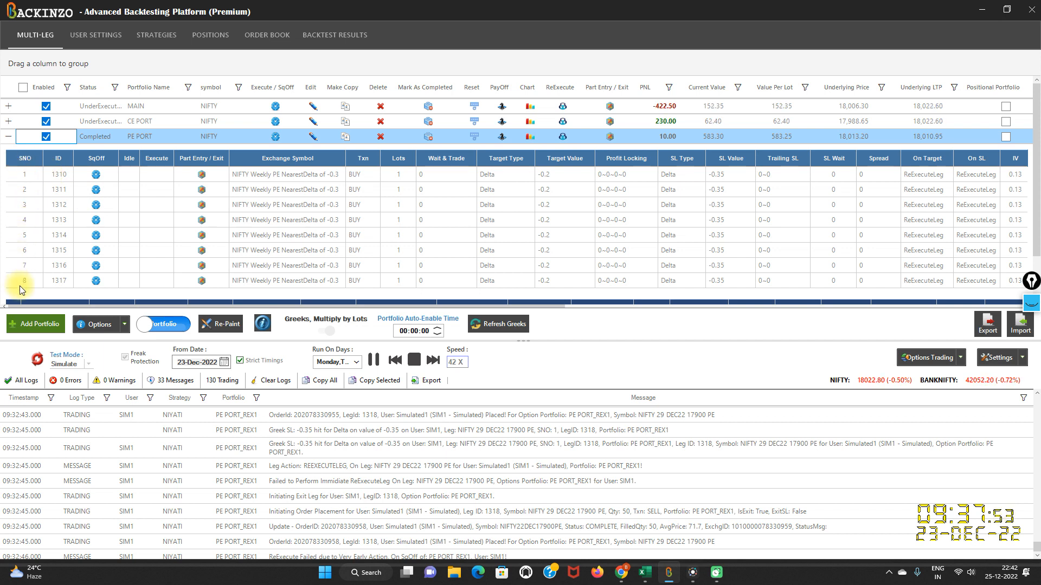
scroll(73, 254, down, 1)
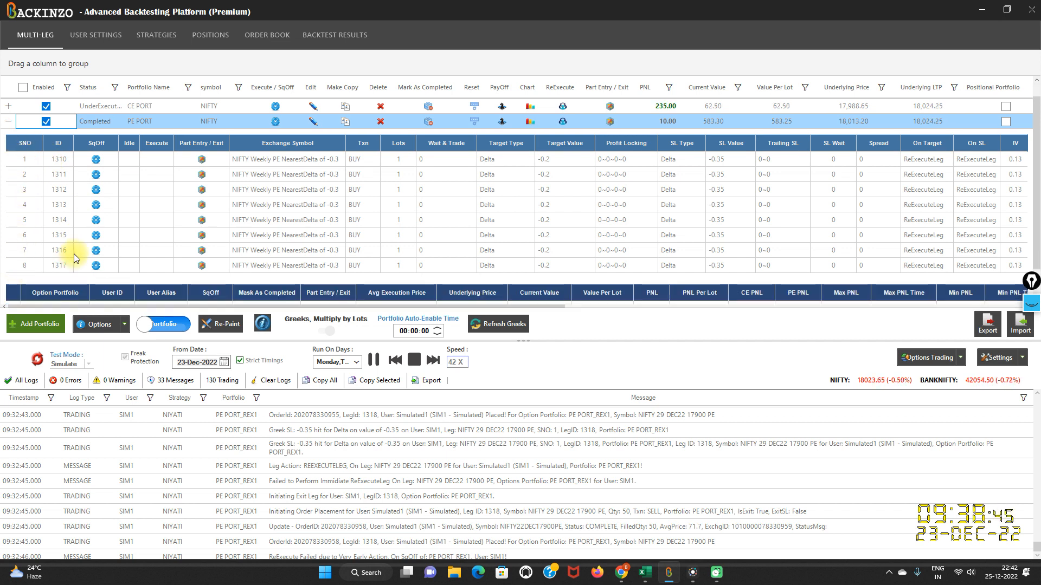
click(12, 276)
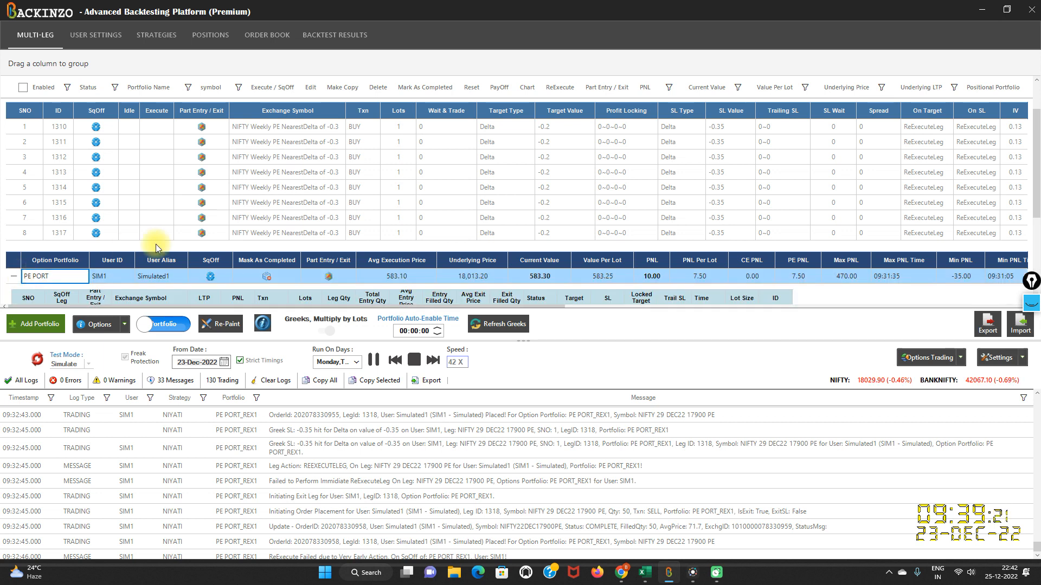
scroll(156, 244, down, 2)
scroll(160, 251, down, 1)
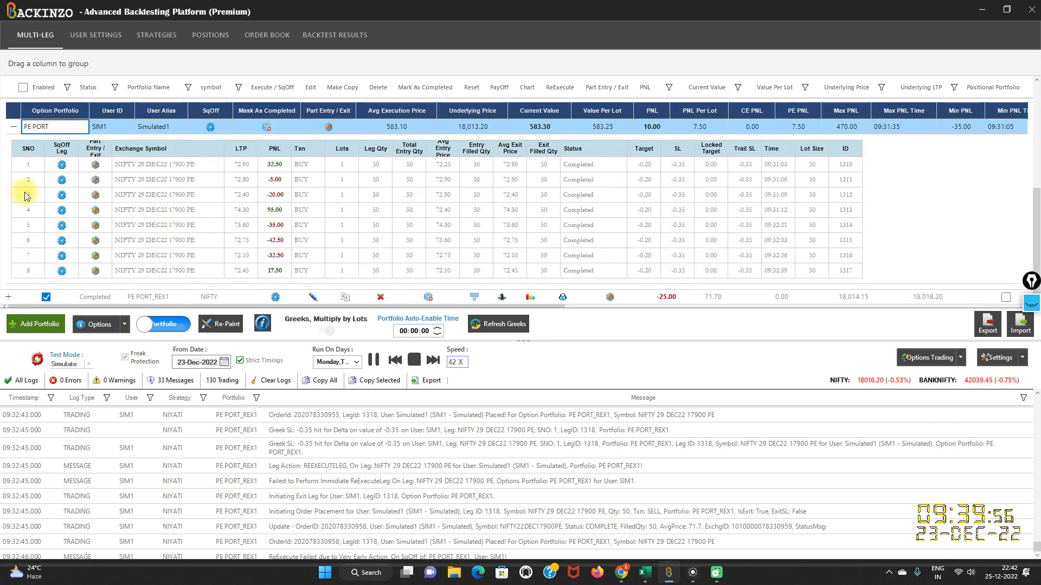
scroll(55, 243, up, 2)
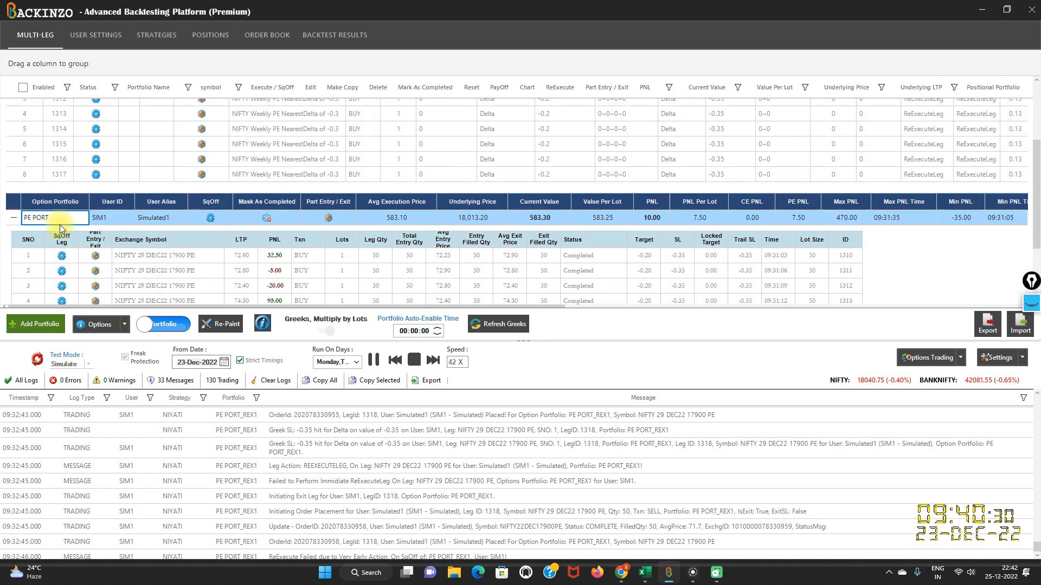
click(16, 218)
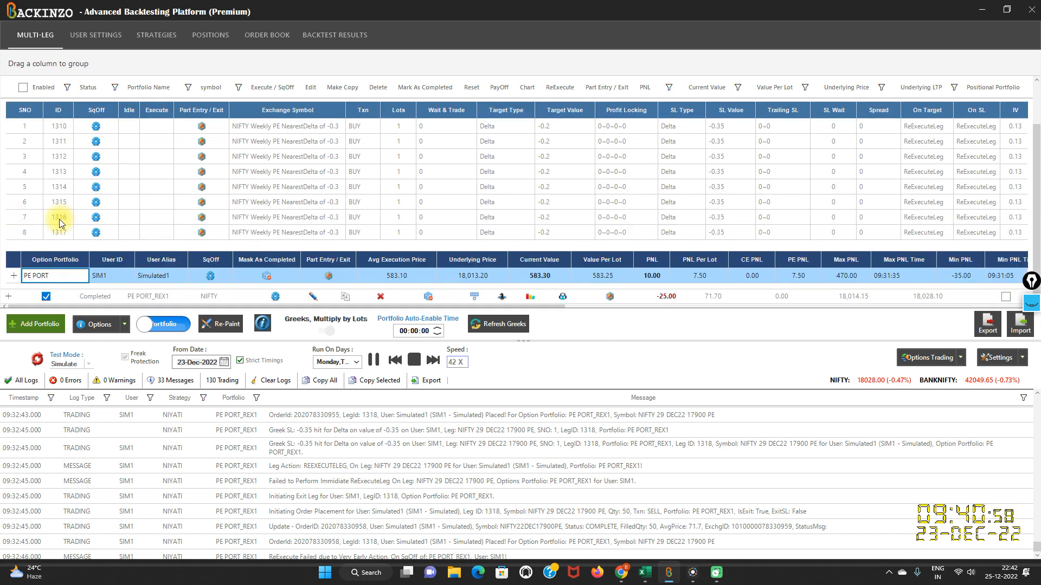
click(10, 138)
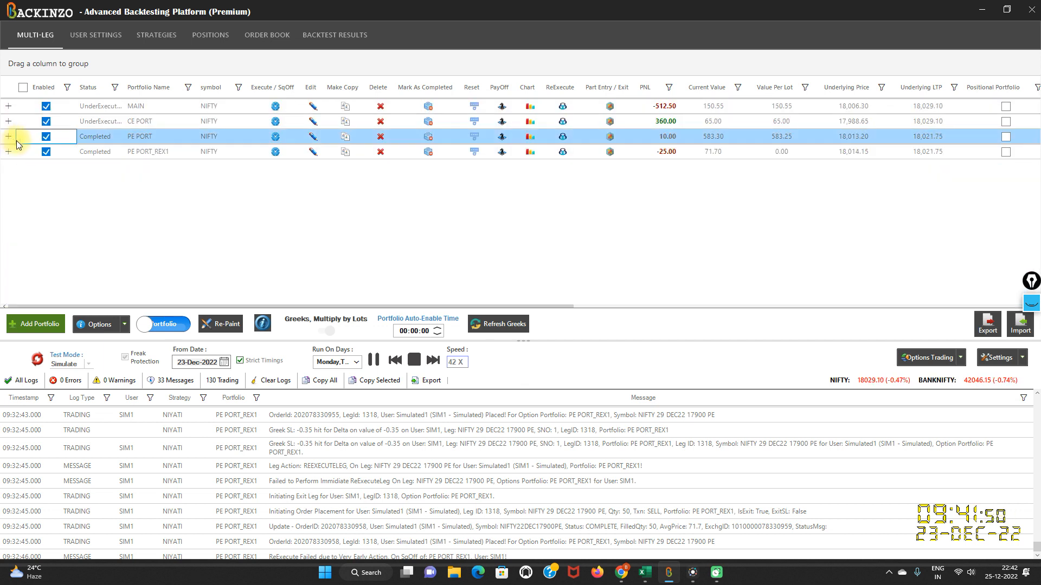